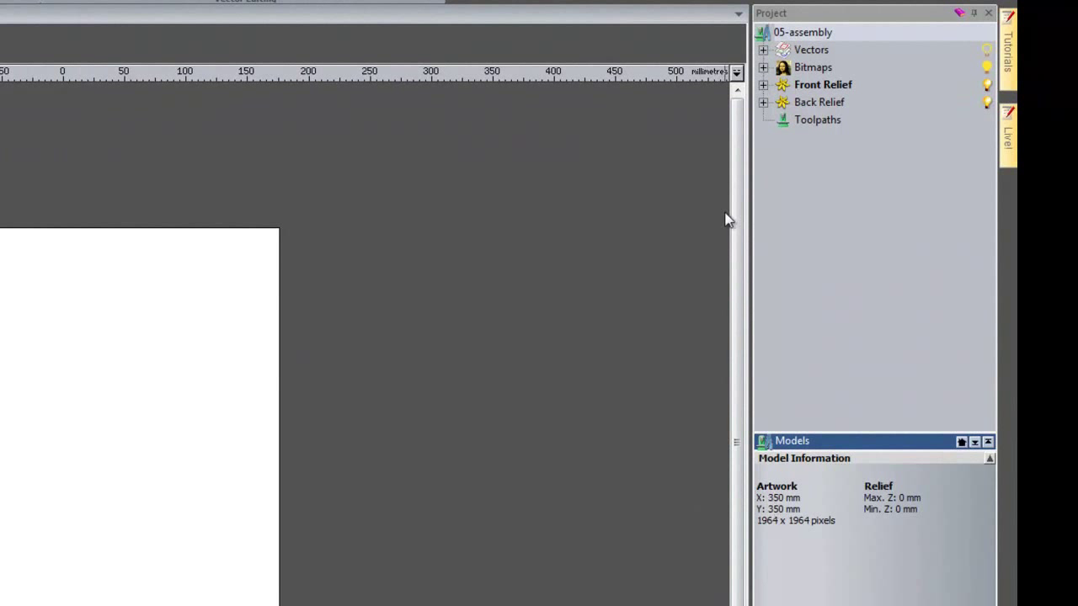
- Add a new relief layer named stag under Front Relief and place it directly below the base layer
{"action": "left_click", "coordinate": [763, 85]}
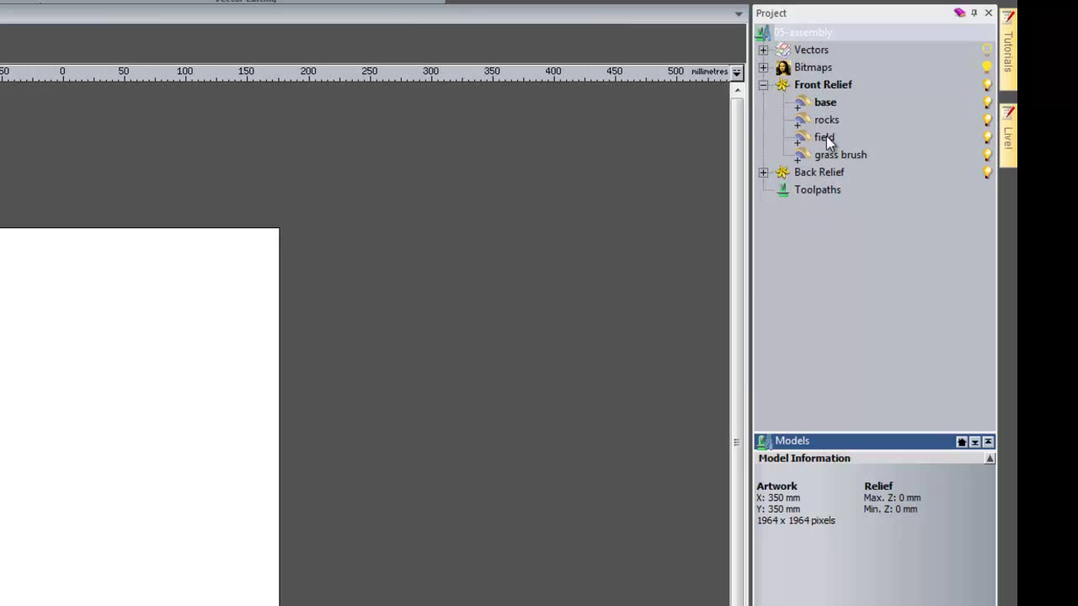
{"action": "right_click", "coordinate": [835, 85]}
{"action": "left_click", "coordinate": [873, 96]}
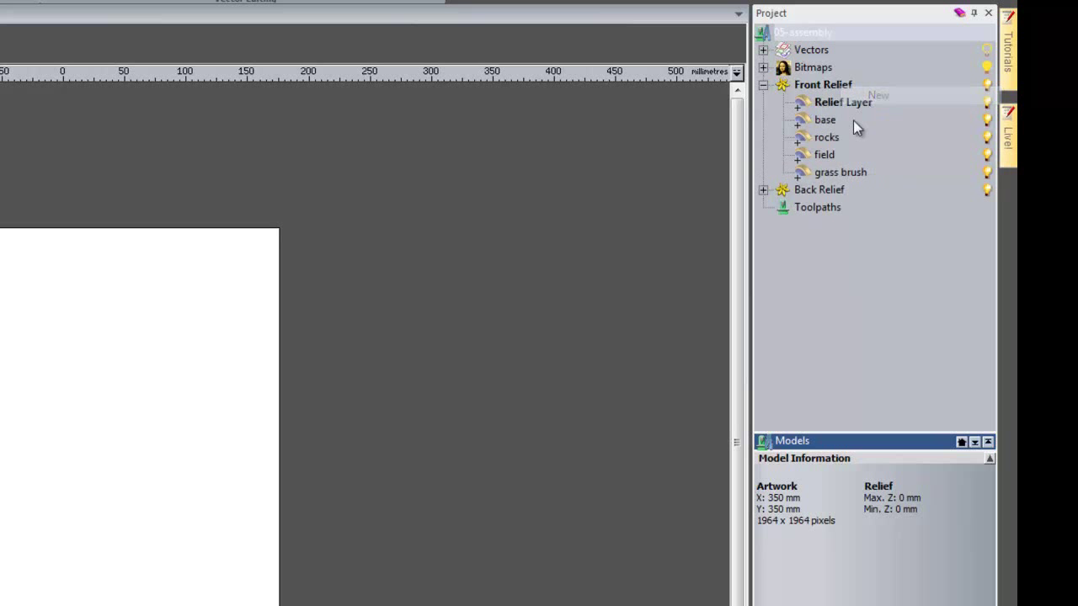
{"action": "right_click", "coordinate": [814, 105]}
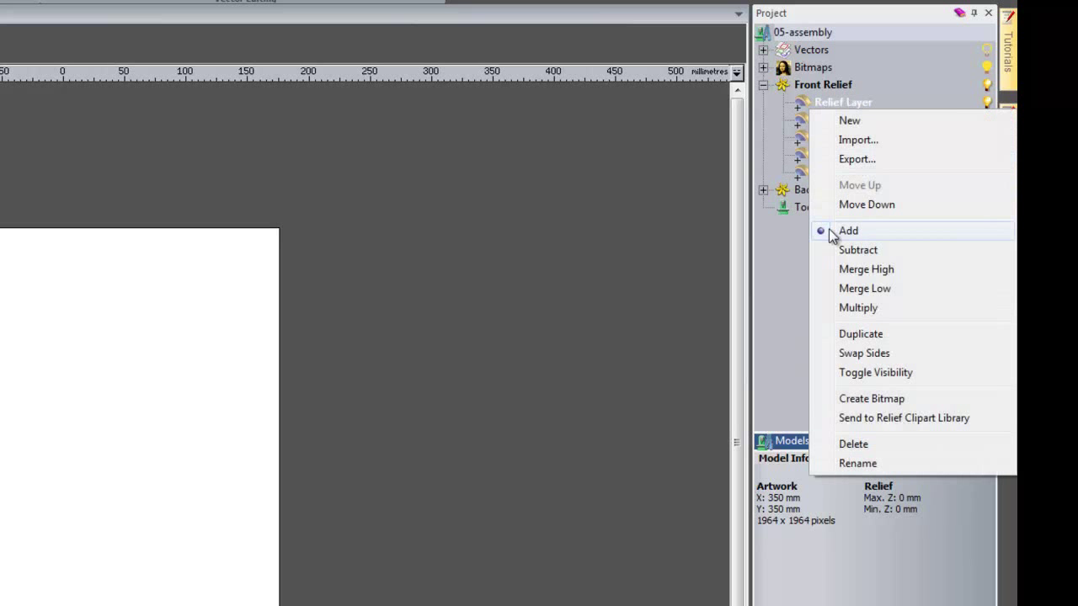
{"action": "left_click", "coordinate": [857, 463]}
{"action": "type", "text": "stag"}
{"action": "key", "text": "Return"}
{"action": "left_click_drag", "start_coordinate": [824, 102], "coordinate": [827, 126]}
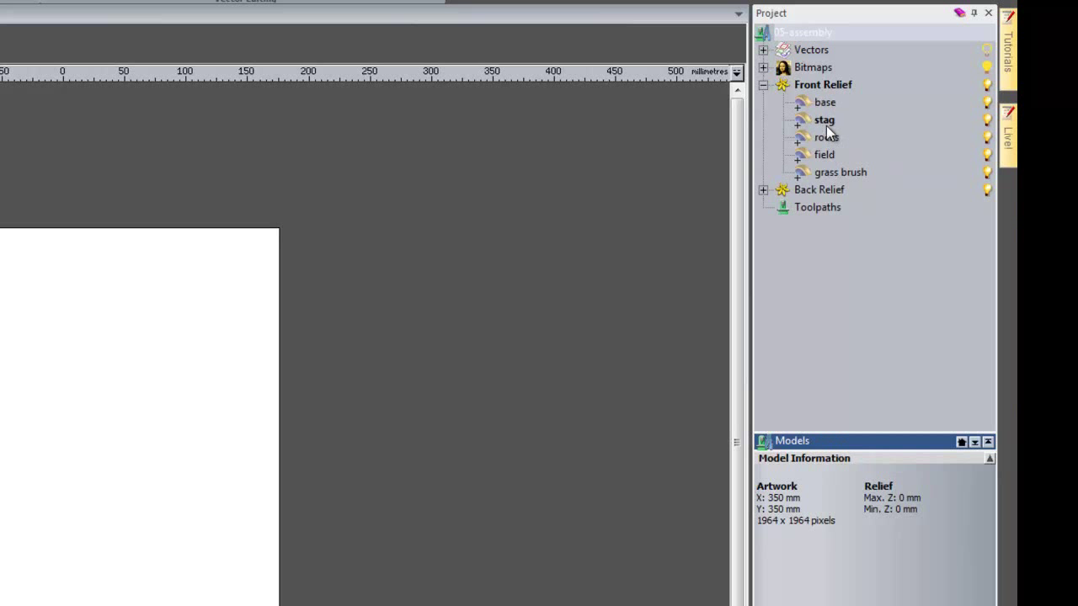
- Make the base layer active and browse the Bases library of the relief clipart for the sign bases
{"action": "left_click", "coordinate": [821, 101]}
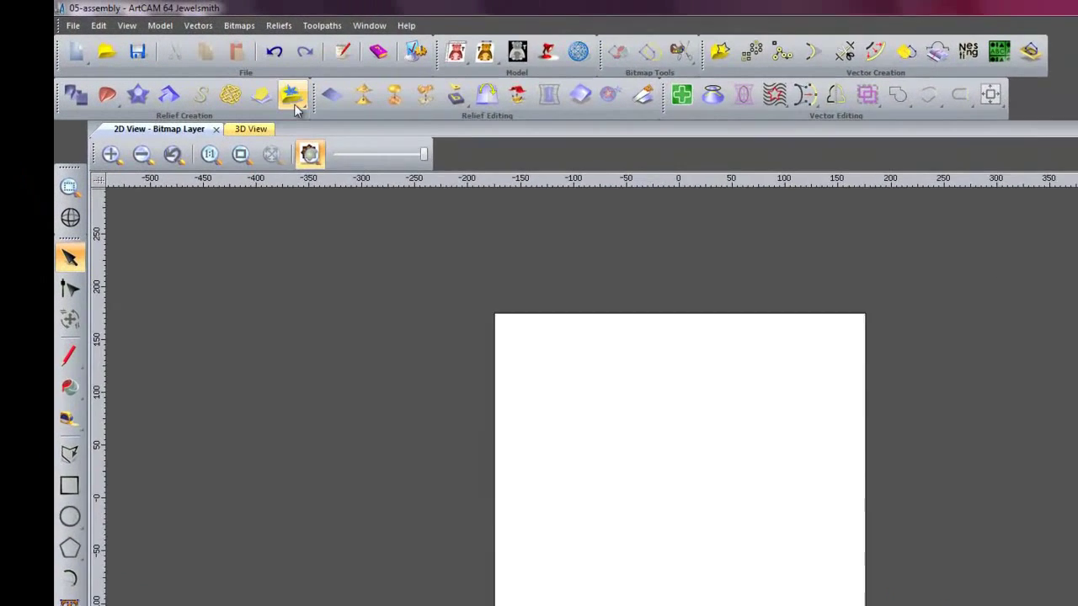
{"action": "left_click", "coordinate": [295, 106]}
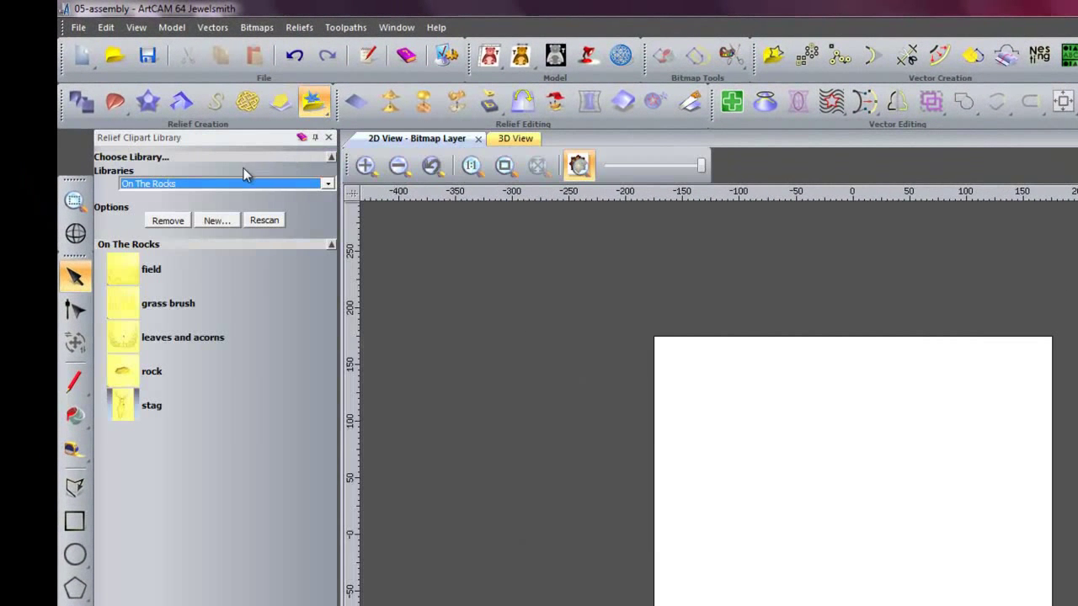
{"action": "left_click", "coordinate": [180, 187]}
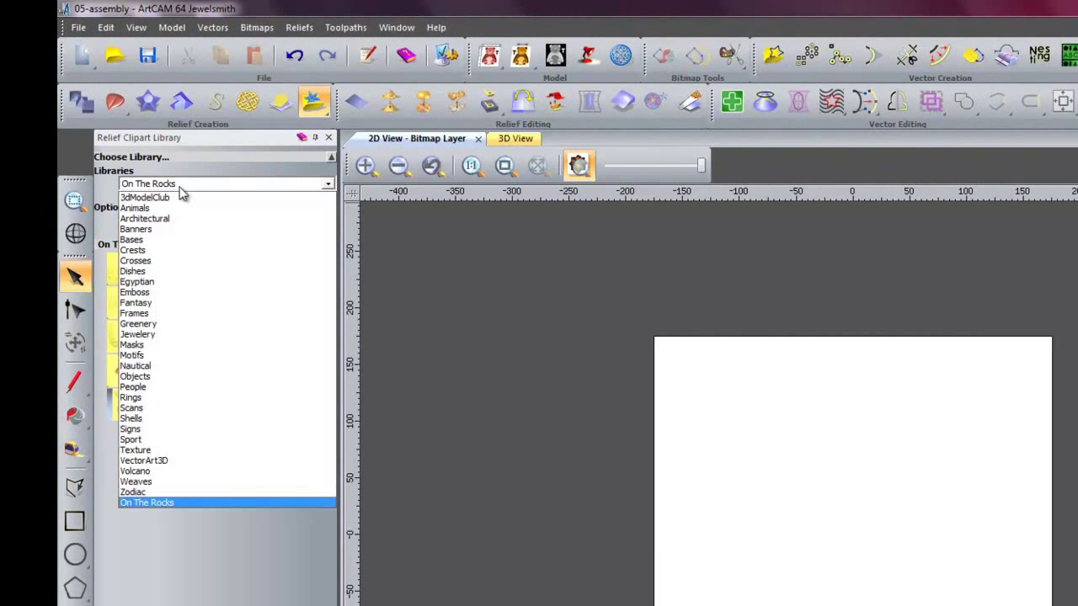
{"action": "left_click", "coordinate": [150, 243]}
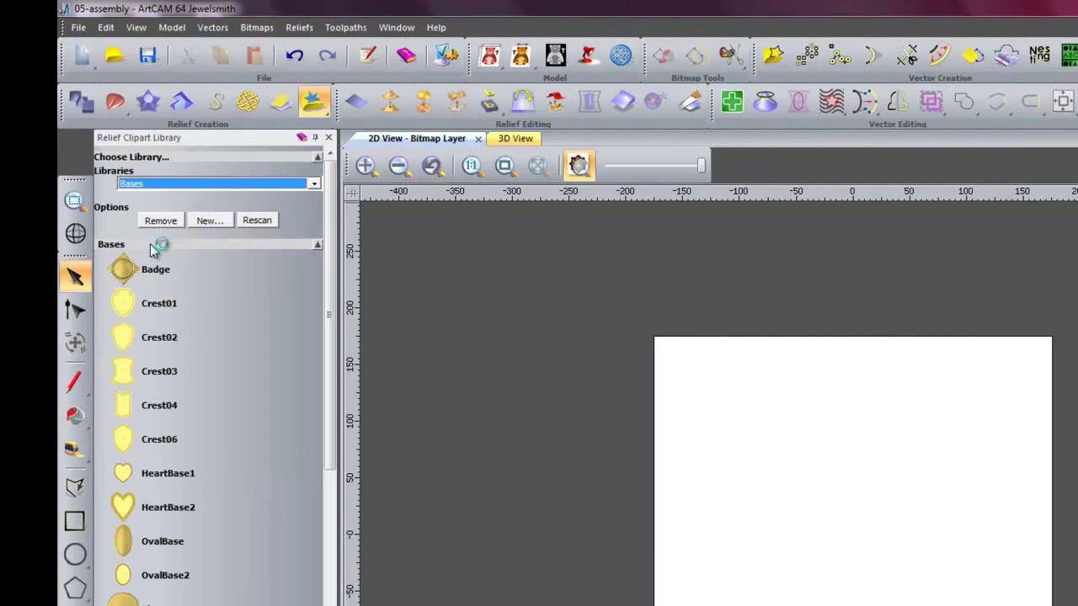
{"action": "left_click_drag", "start_coordinate": [331, 337], "coordinate": [329, 597]}
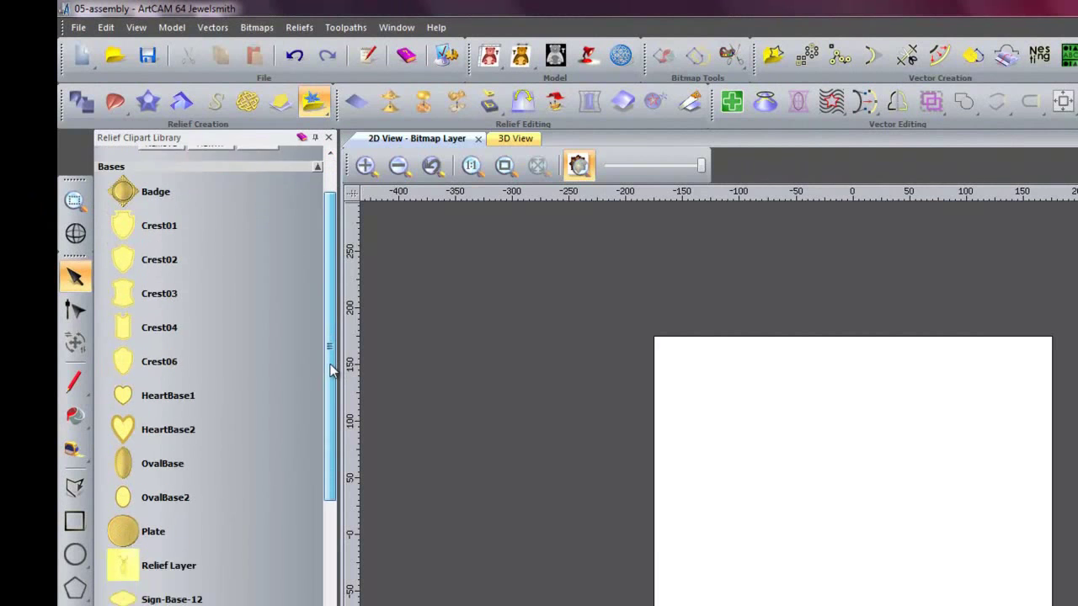
{"action": "left_click_drag", "start_coordinate": [213, 386], "coordinate": [214, 428]}
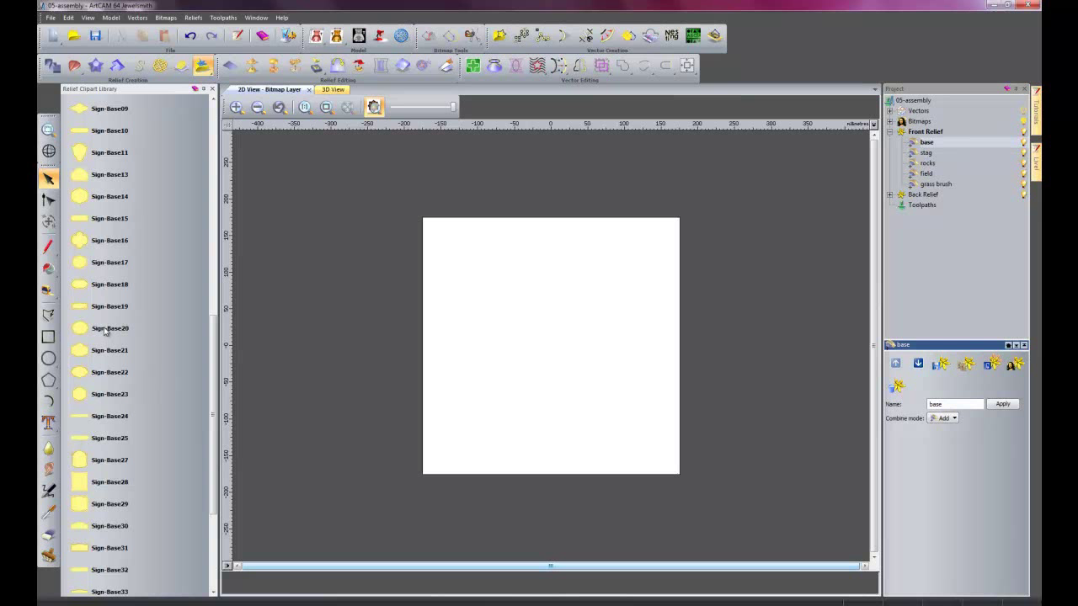
- Paste the Sign-Base20 clipart centred on the artwork into the base layer and check the relief in 3D
{"action": "left_click_drag", "start_coordinate": [104, 331], "coordinate": [553, 351]}
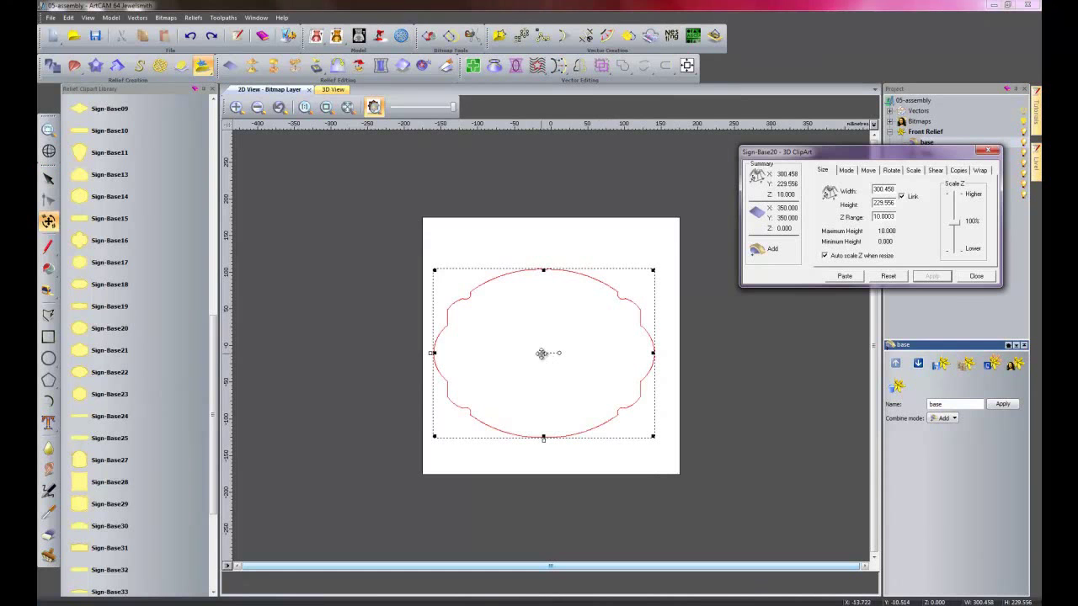
{"action": "left_click_drag", "start_coordinate": [546, 353], "coordinate": [549, 351]}
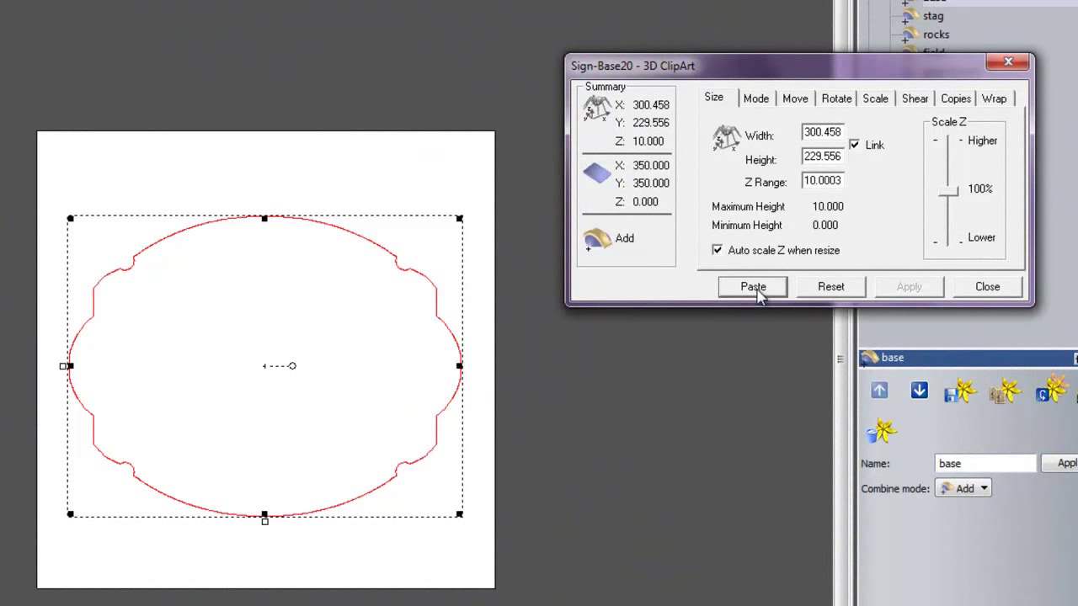
{"action": "left_click", "coordinate": [754, 287]}
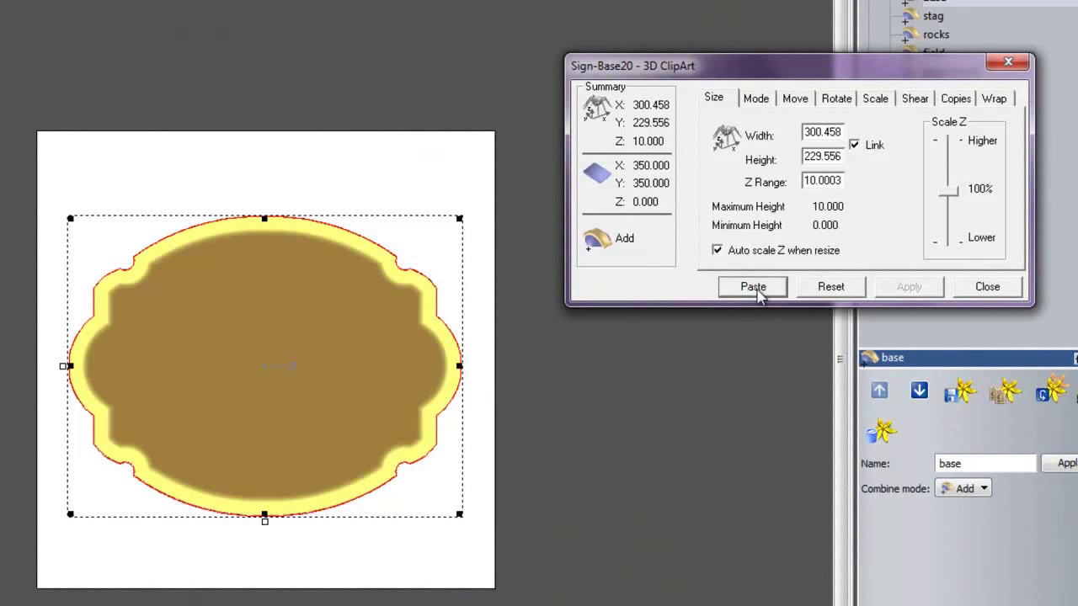
{"action": "left_click", "coordinate": [971, 293]}
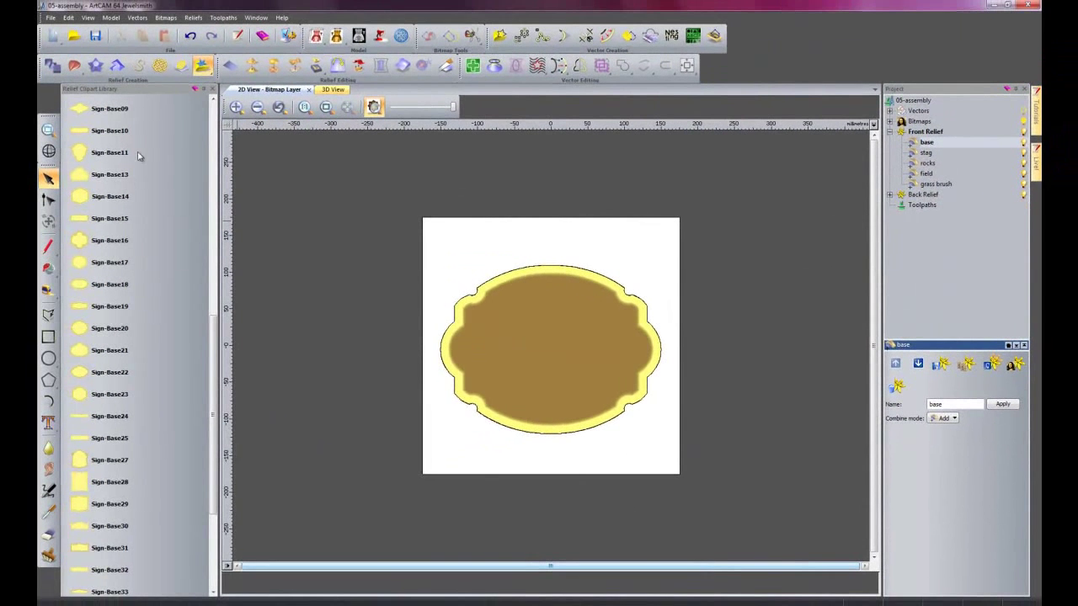
{"action": "left_click", "coordinate": [211, 90]}
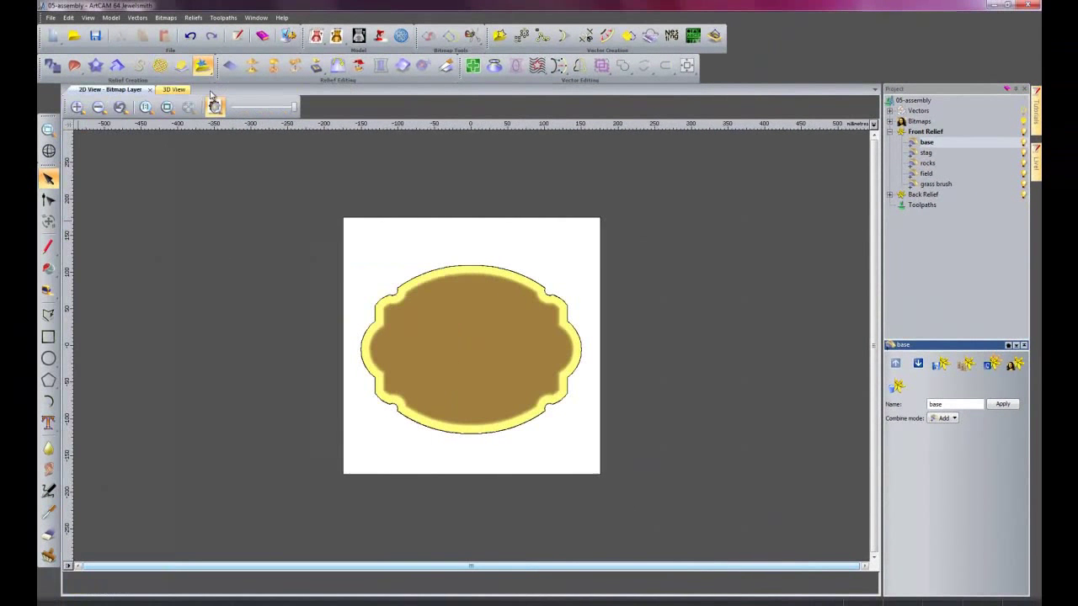
{"action": "left_click", "coordinate": [173, 90]}
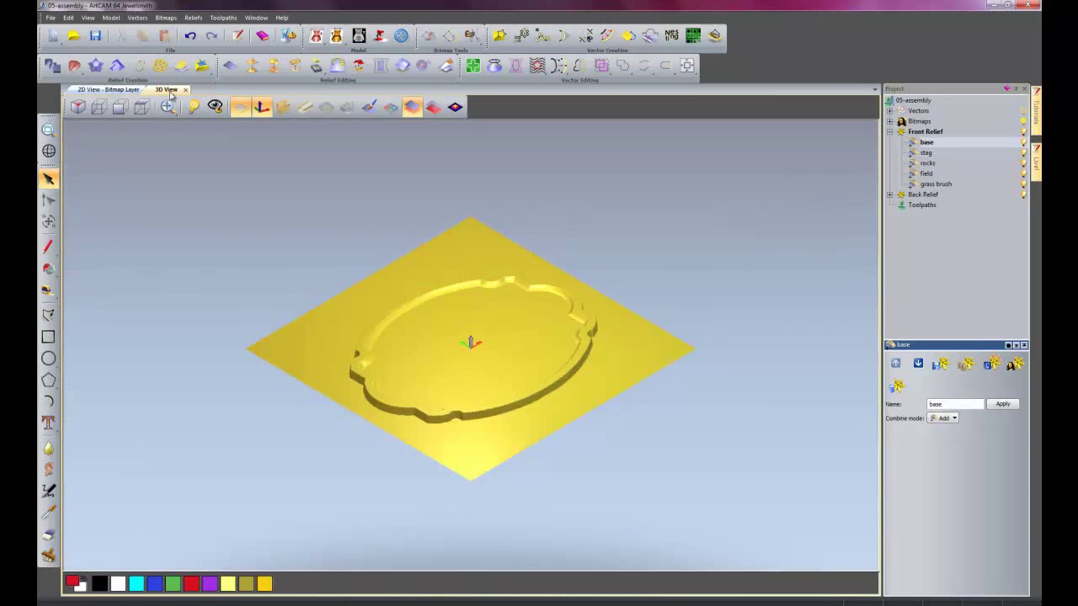
{"action": "left_click_drag", "start_coordinate": [537, 407], "coordinate": [498, 510]}
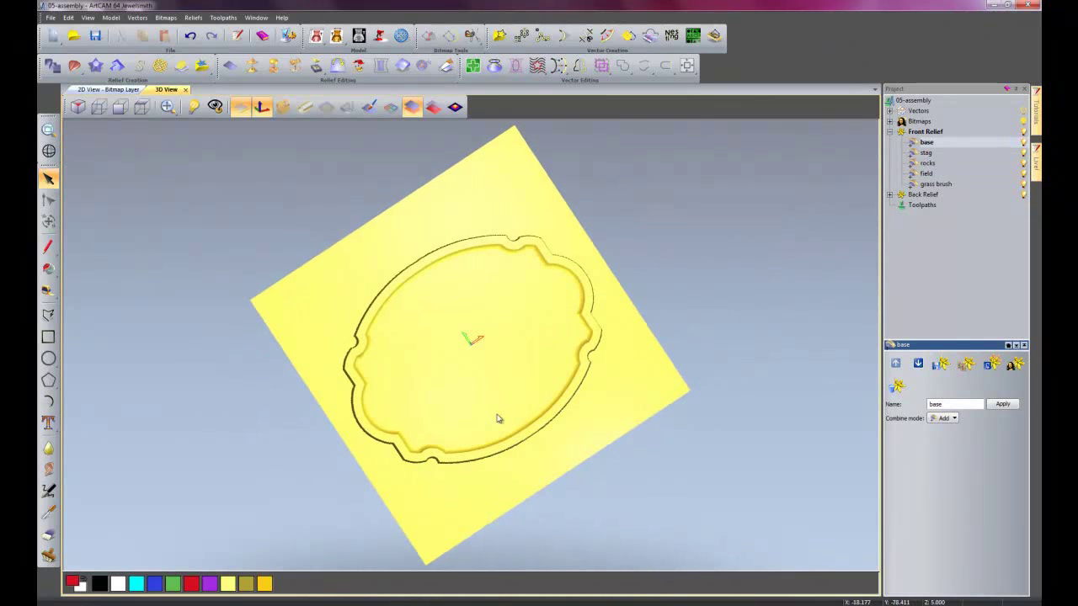
{"action": "scroll", "coordinate": [498, 416], "scroll_direction": "up", "scroll_amount": 3}
{"action": "left_click_drag", "start_coordinate": [452, 418], "coordinate": [427, 345]}
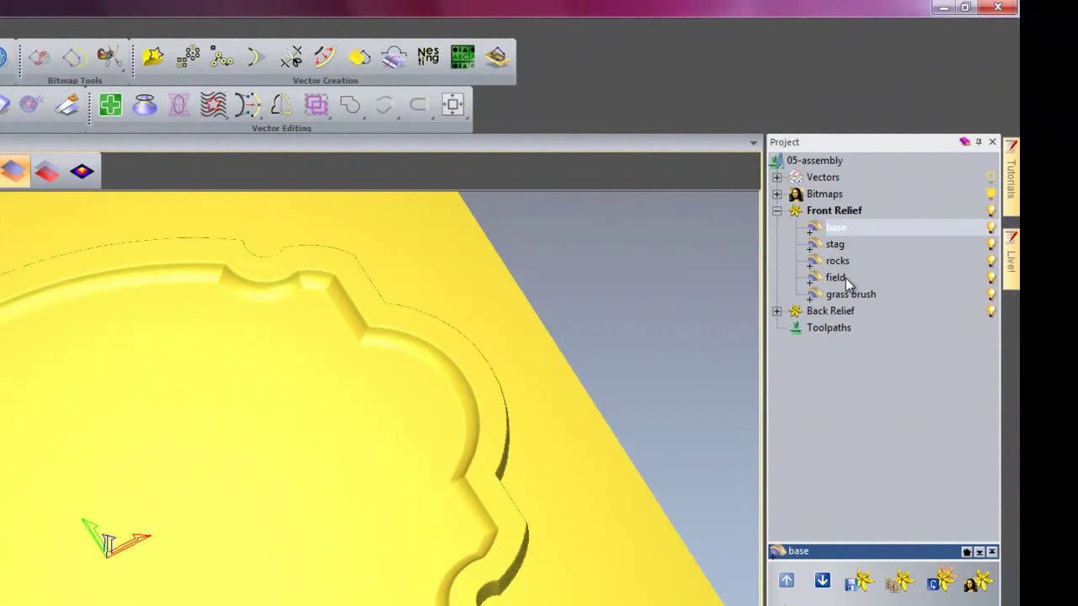
- Make the field layer active and load the On The Rocks relief clipart library in the 2D view
{"action": "left_click", "coordinate": [846, 278]}
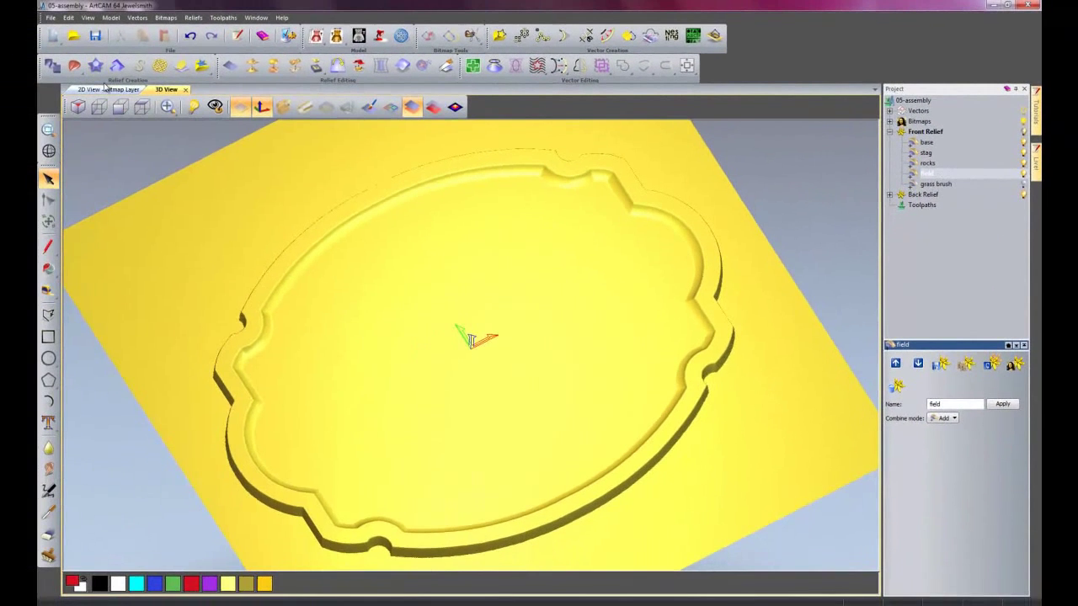
{"action": "left_click", "coordinate": [108, 91]}
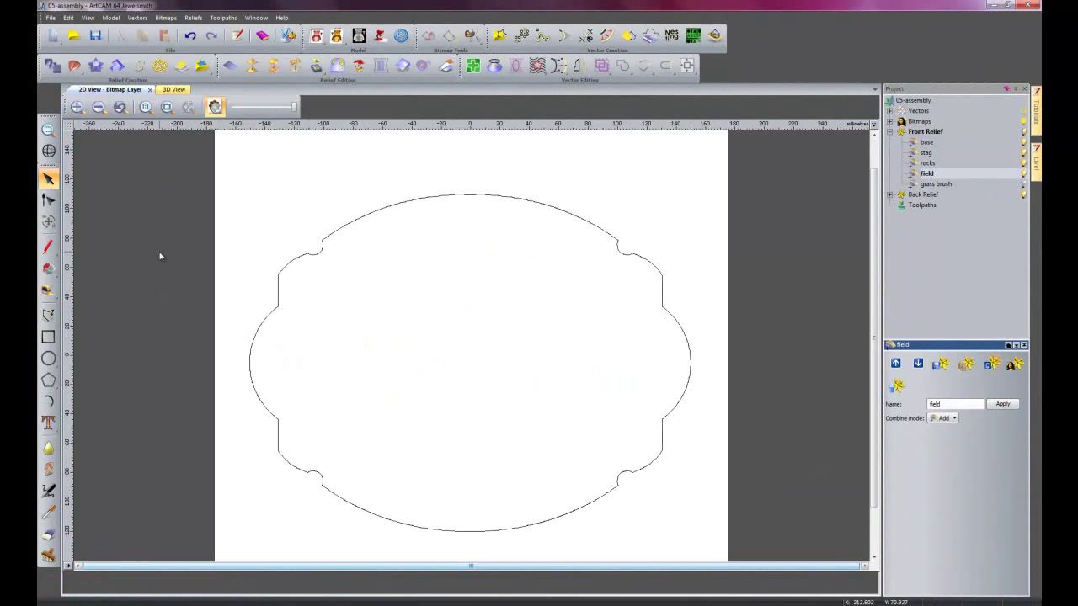
{"action": "left_click", "coordinate": [202, 66]}
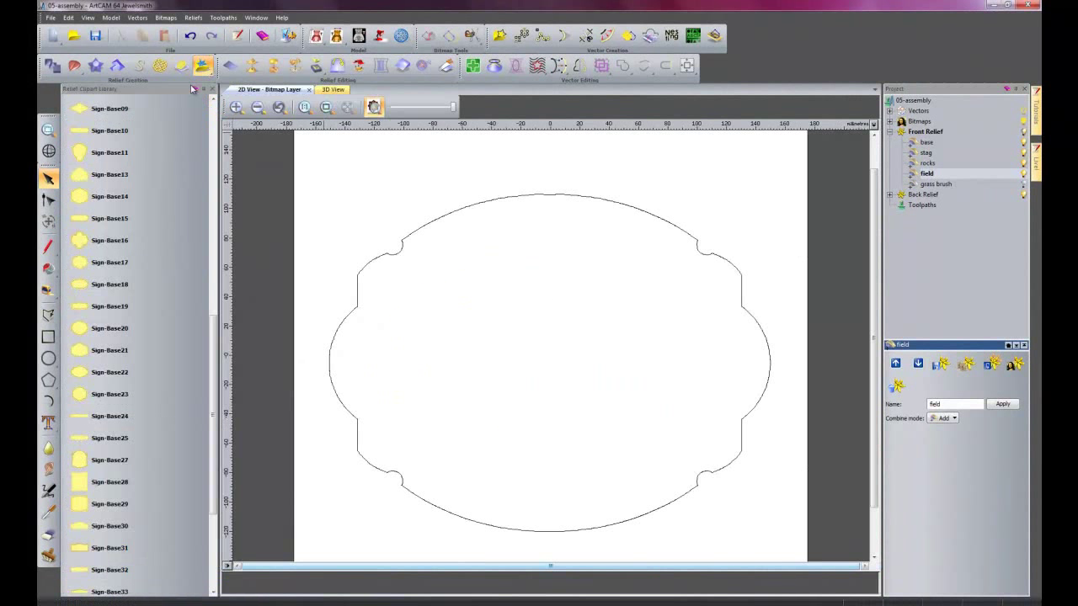
{"action": "left_click_drag", "start_coordinate": [207, 402], "coordinate": [212, 189]}
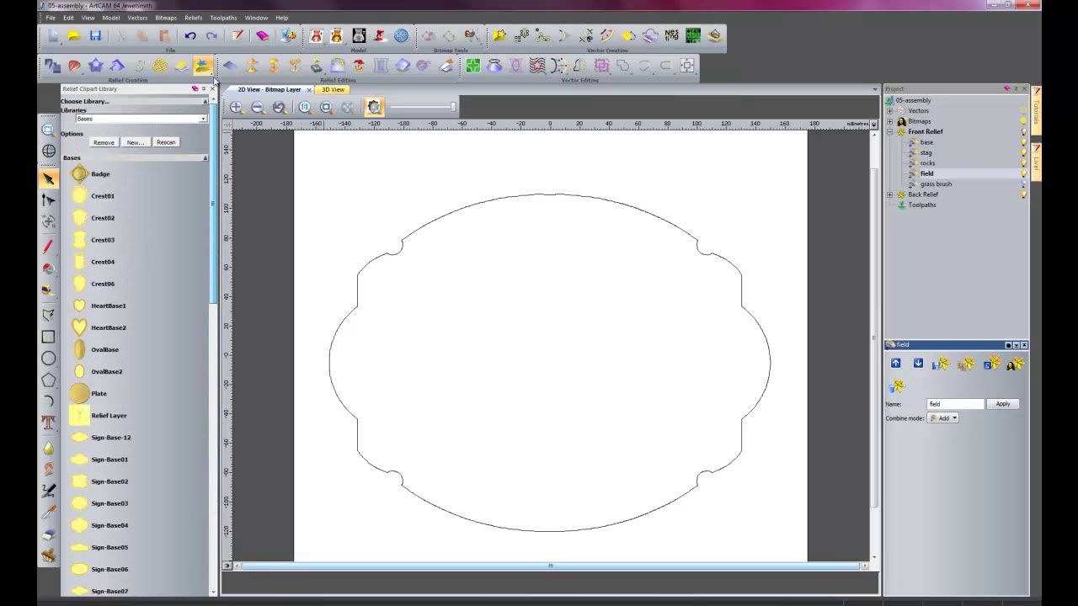
{"action": "left_click", "coordinate": [120, 123]}
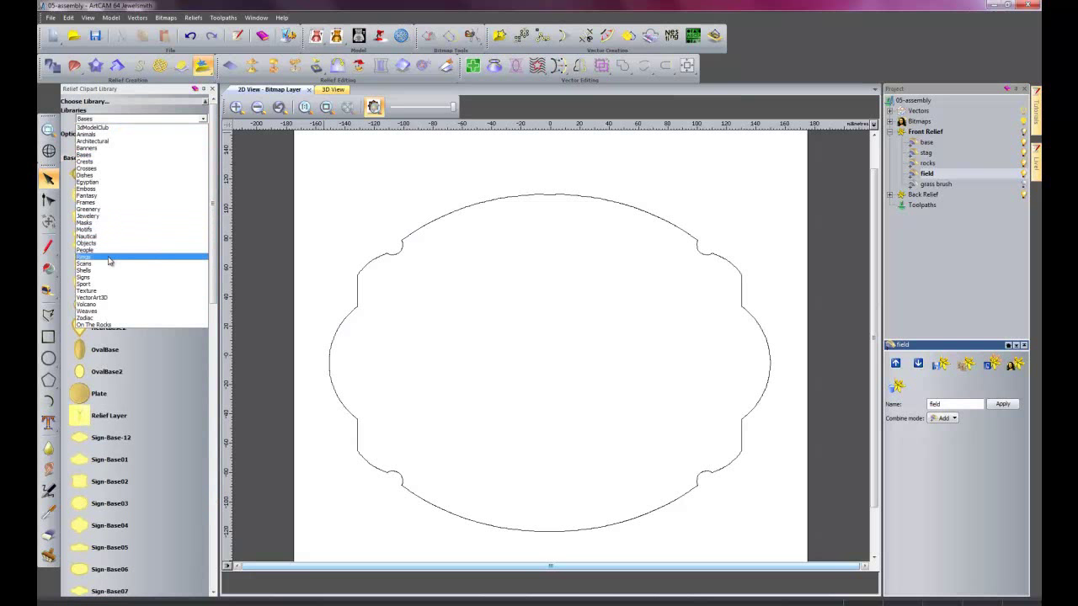
{"action": "left_click", "coordinate": [105, 325]}
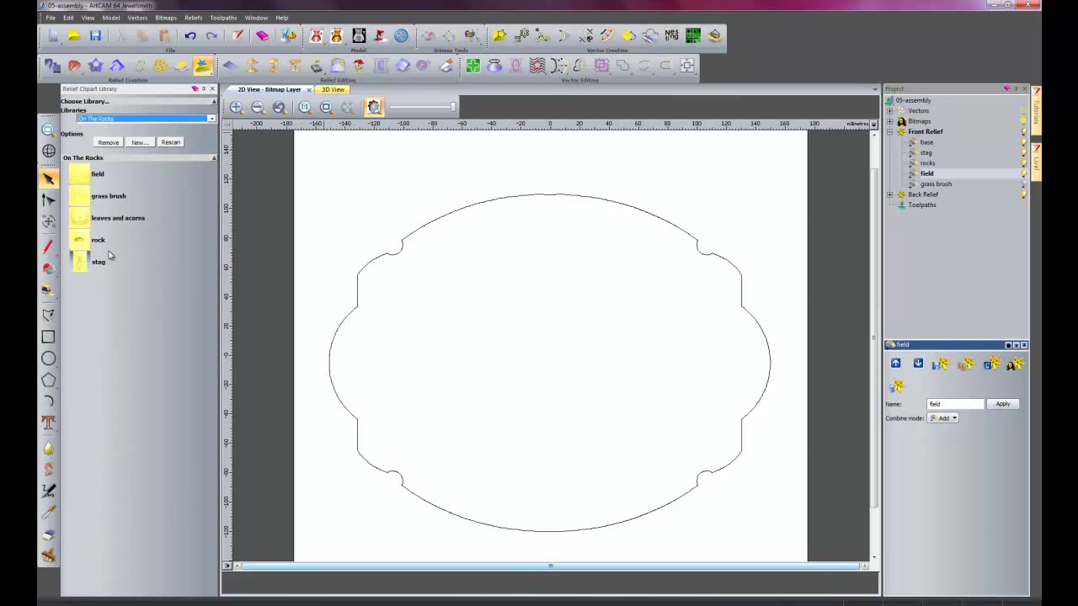
- Paste the field clipart horizontally centred over the lower half of the sign base using Merge Highest, and show it in 3D
{"action": "double_click", "coordinate": [100, 175]}
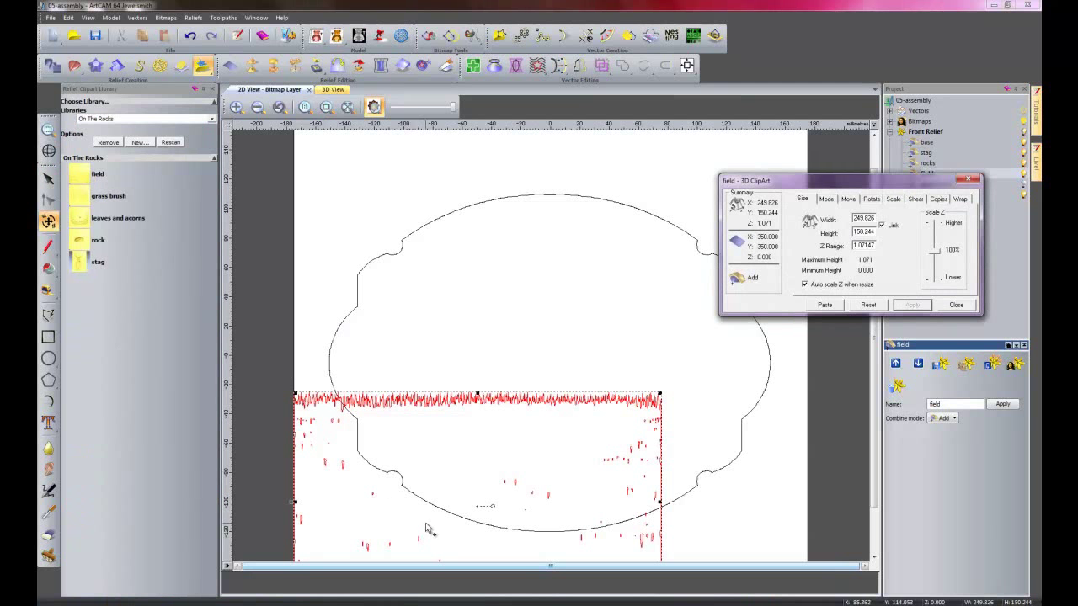
{"action": "left_click", "coordinate": [486, 502]}
{"action": "mouse_move", "coordinate": [546, 433]}
{"action": "left_mouse_down"}
{"action": "mouse_move", "coordinate": [553, 421]}
{"action": "mouse_move", "coordinate": [530, 388]}
{"action": "mouse_move", "coordinate": [552, 430]}
{"action": "left_mouse_up"}
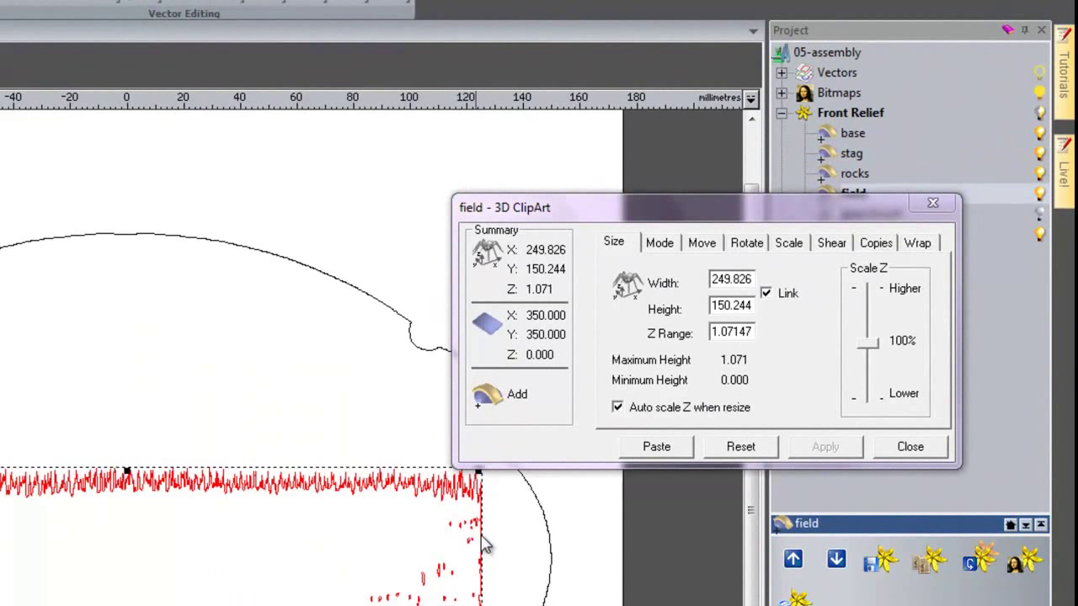
{"action": "left_click", "coordinate": [659, 242]}
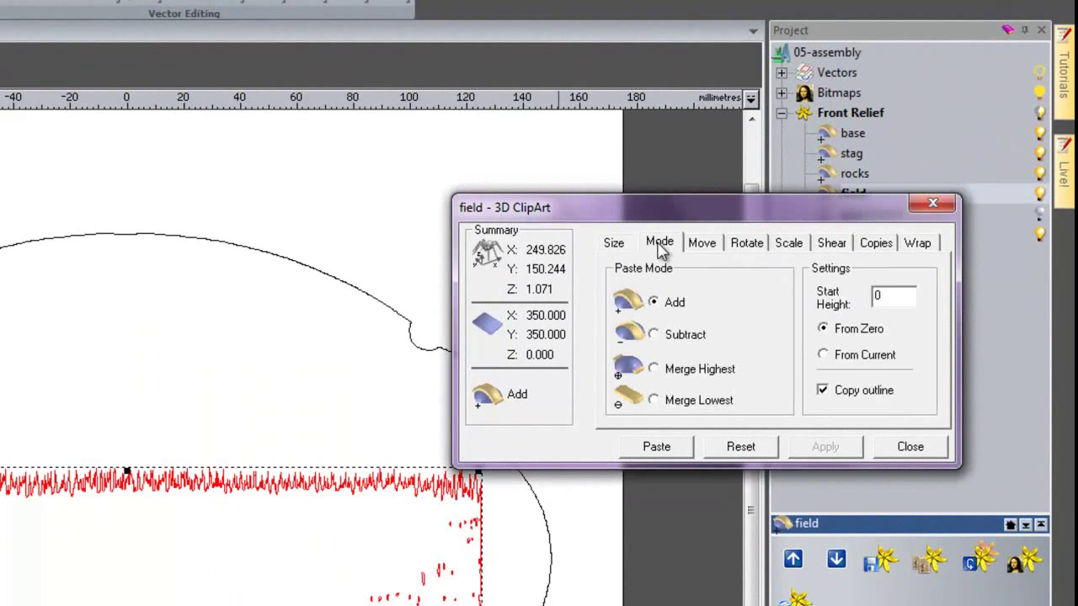
{"action": "left_click", "coordinate": [653, 368]}
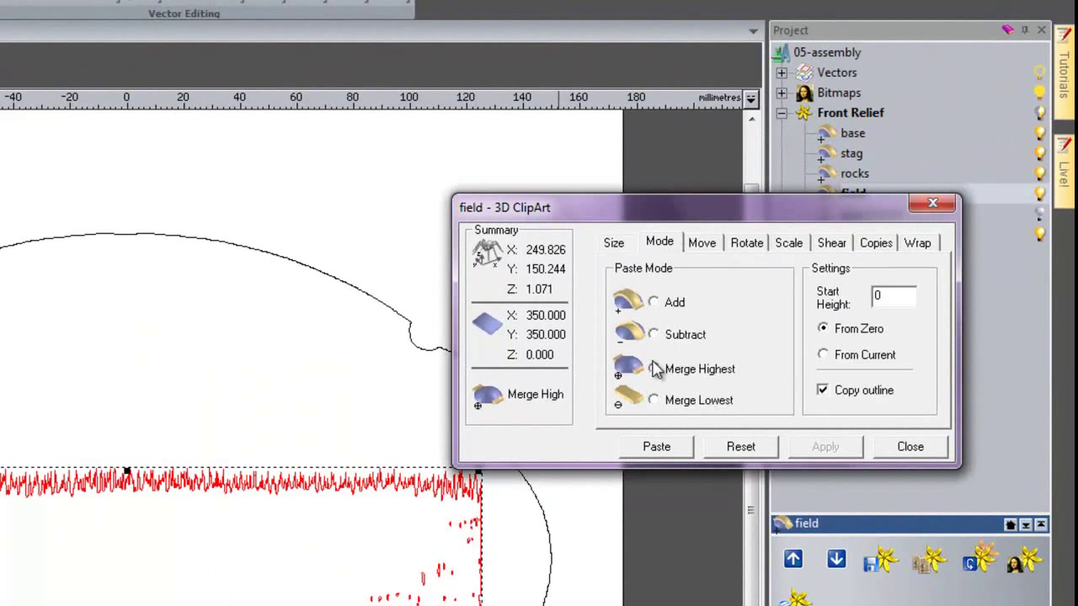
{"action": "left_click", "coordinate": [656, 448]}
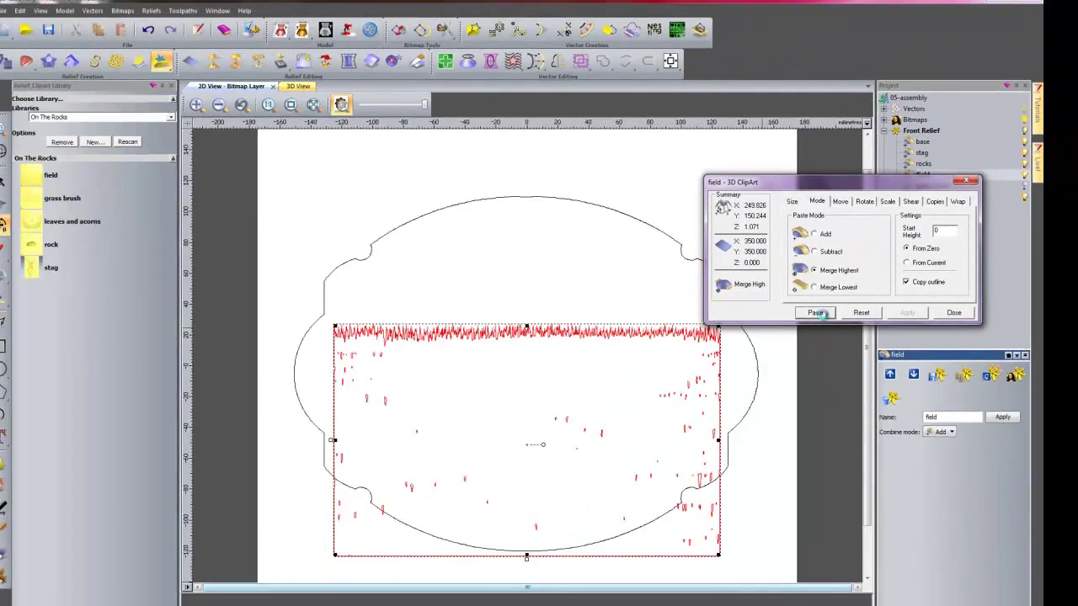
{"action": "left_click", "coordinate": [956, 305]}
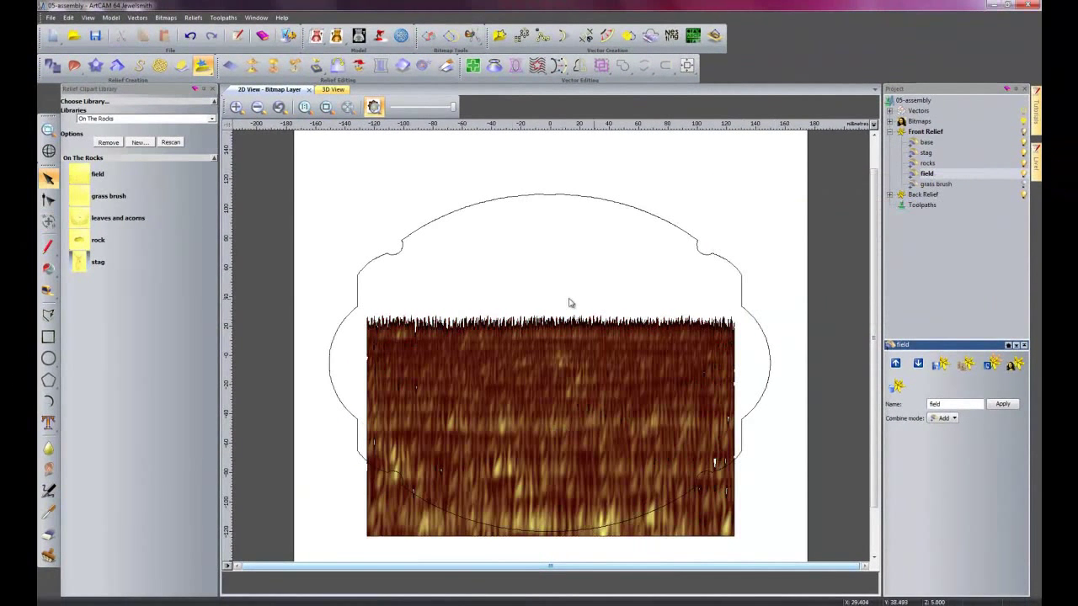
{"action": "left_click", "coordinate": [333, 90]}
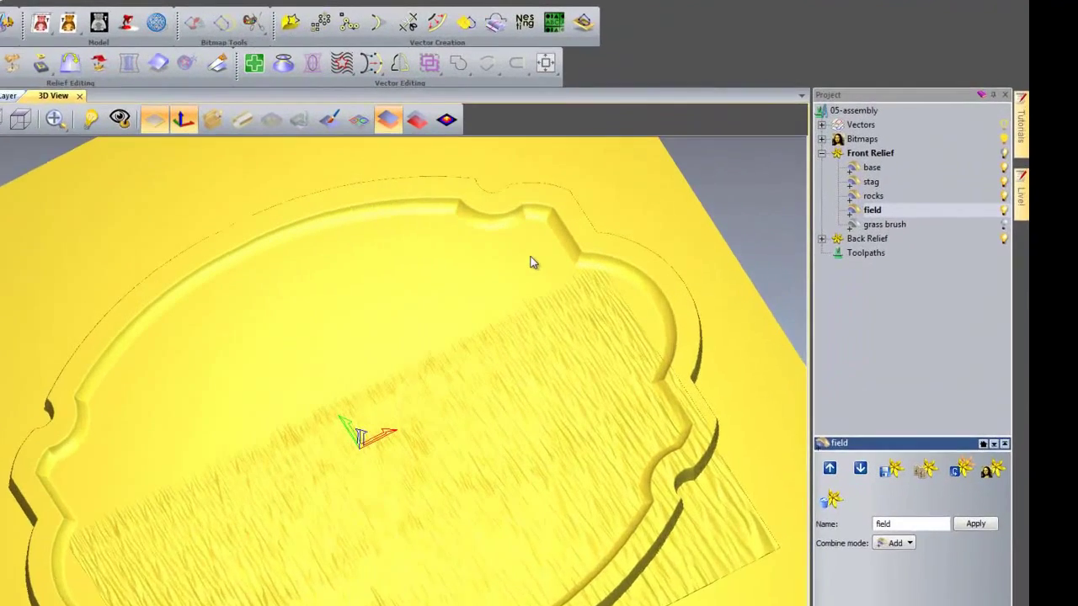
- Add a new layer to the Front Relief and name it "leaves and acorns"
{"action": "right_click", "coordinate": [881, 154]}
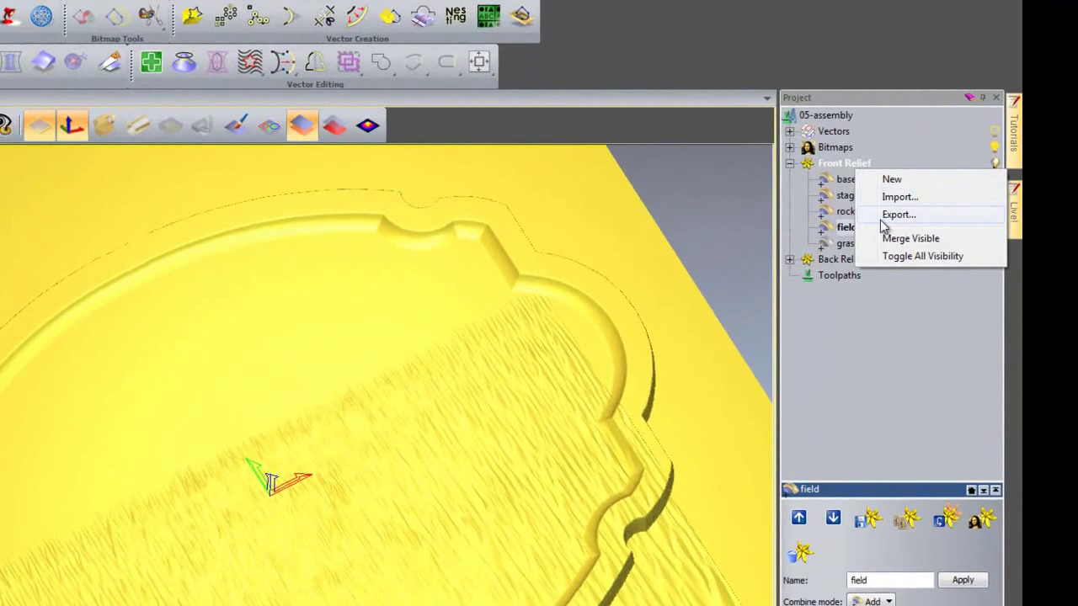
{"action": "left_click", "coordinate": [911, 169]}
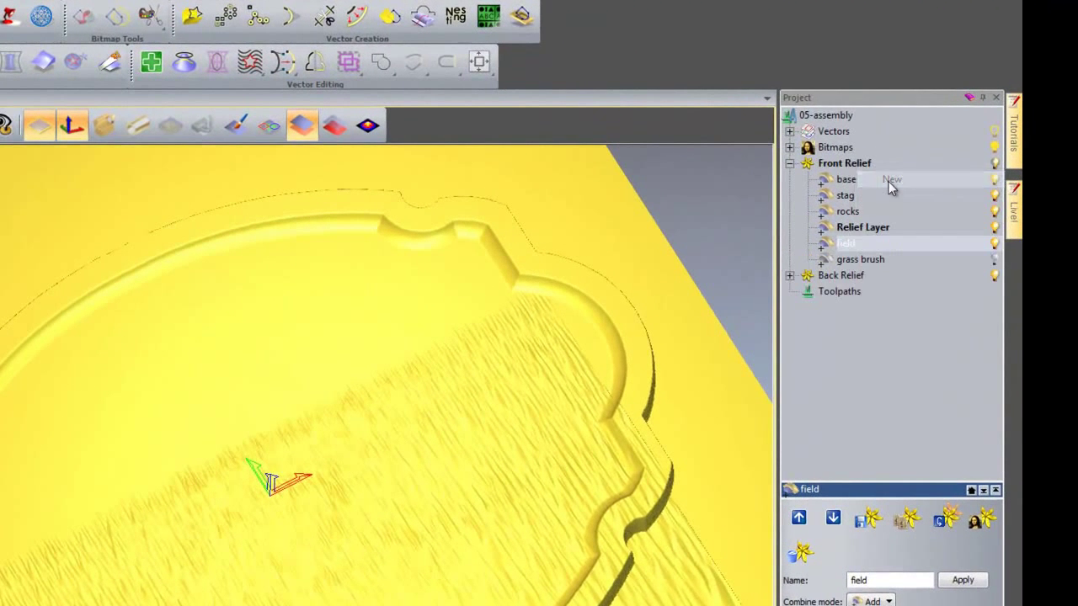
{"action": "right_click", "coordinate": [876, 234]}
{"action": "left_click", "coordinate": [876, 554]}
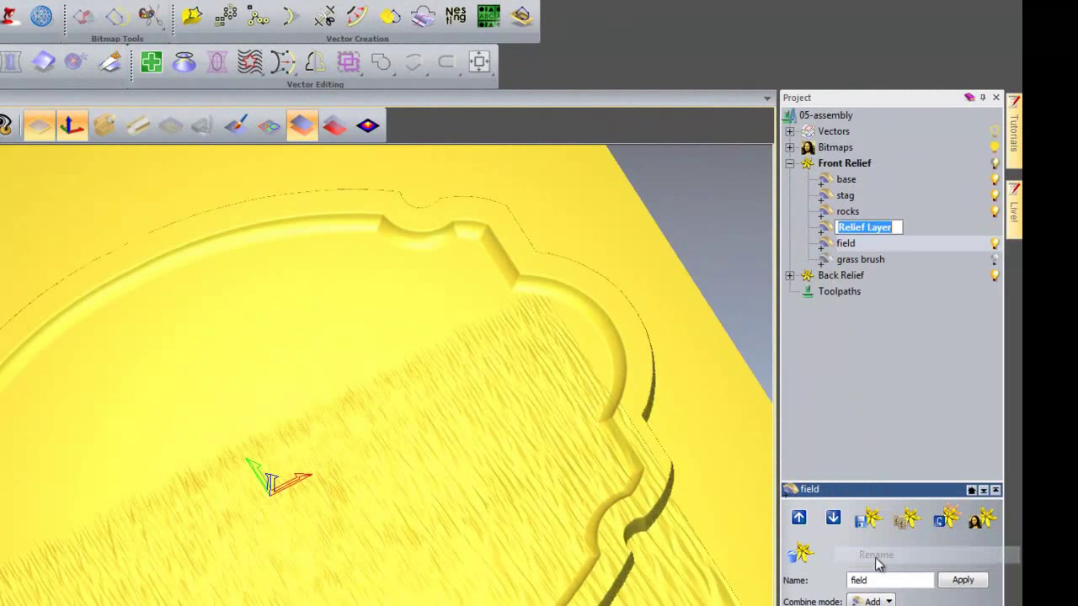
{"action": "key", "text": "BackSpace"}
{"action": "type", "text": "leaves and acorn"}
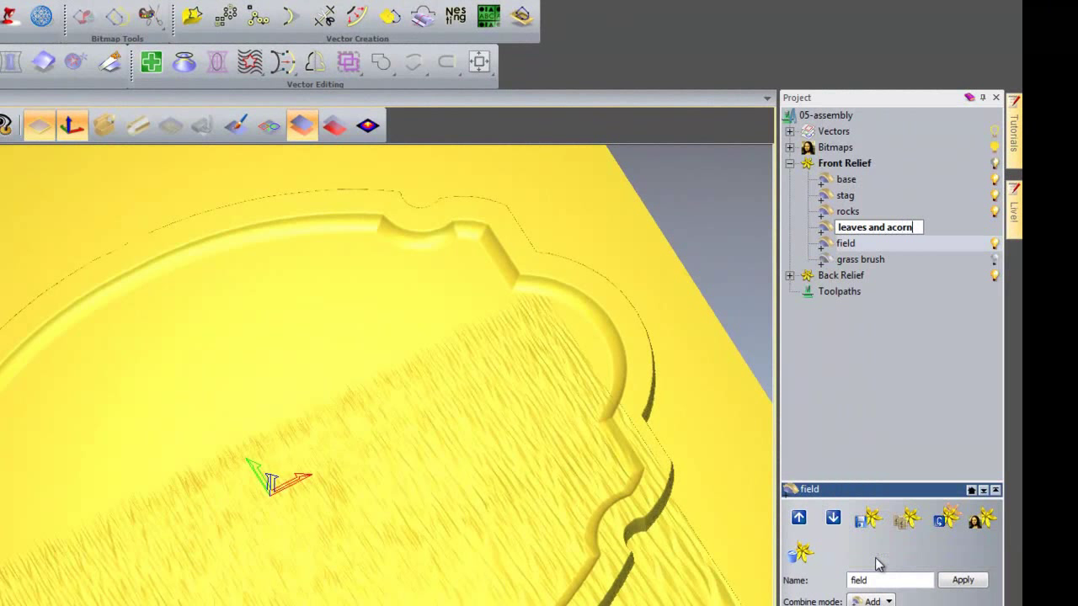
{"action": "type", "text": "s"}
{"action": "key", "text": "Return"}
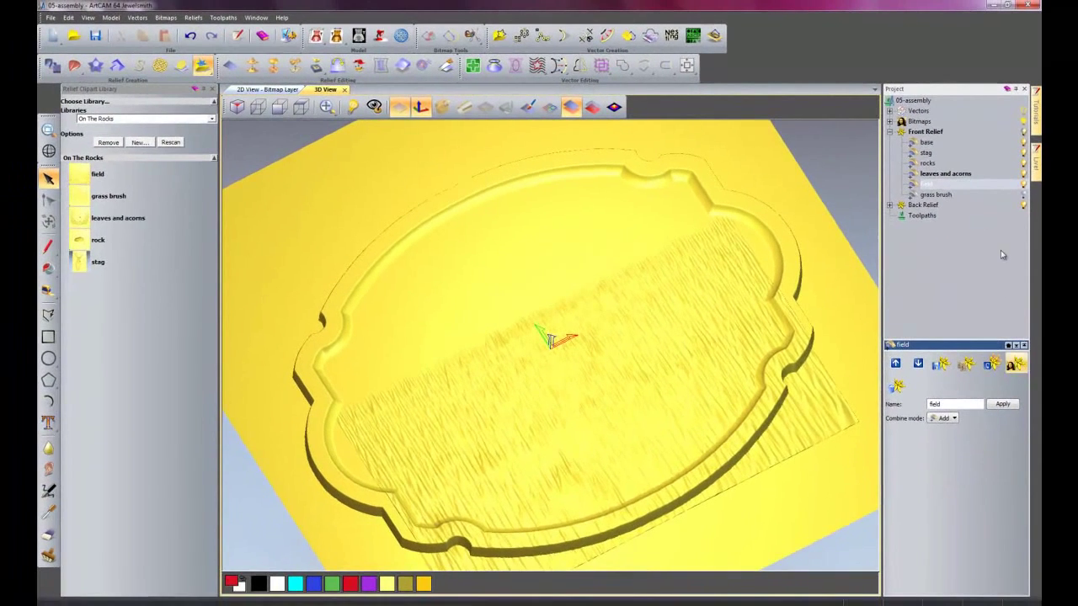
- Make the leaves and acorns layer active and place the leaves and acorns clipart over the middle of the sign base in the 2D view
{"action": "left_click", "coordinate": [281, 96]}
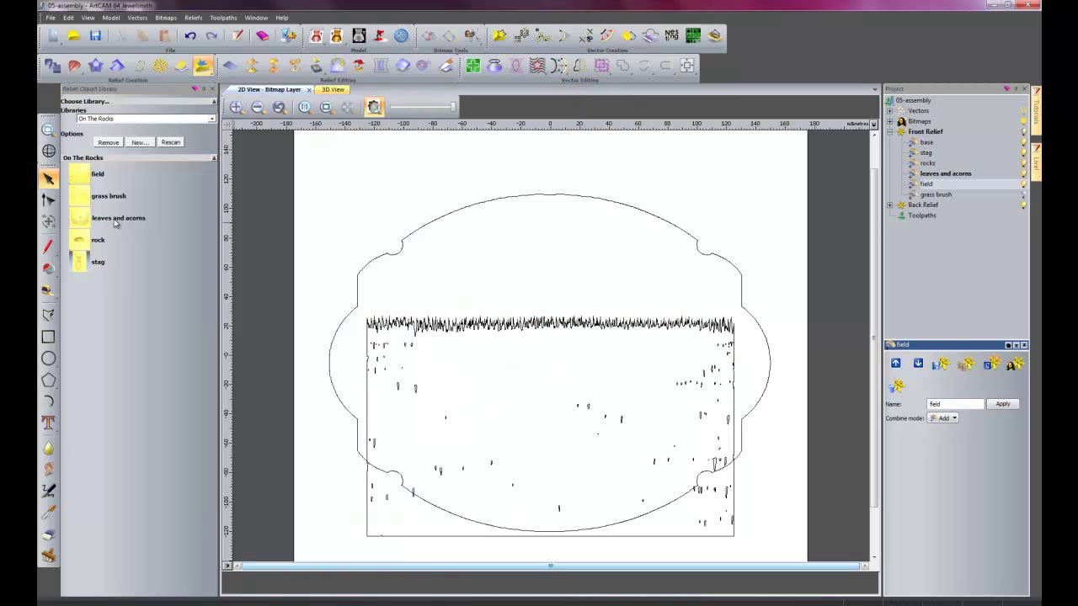
{"action": "left_click", "coordinate": [967, 175]}
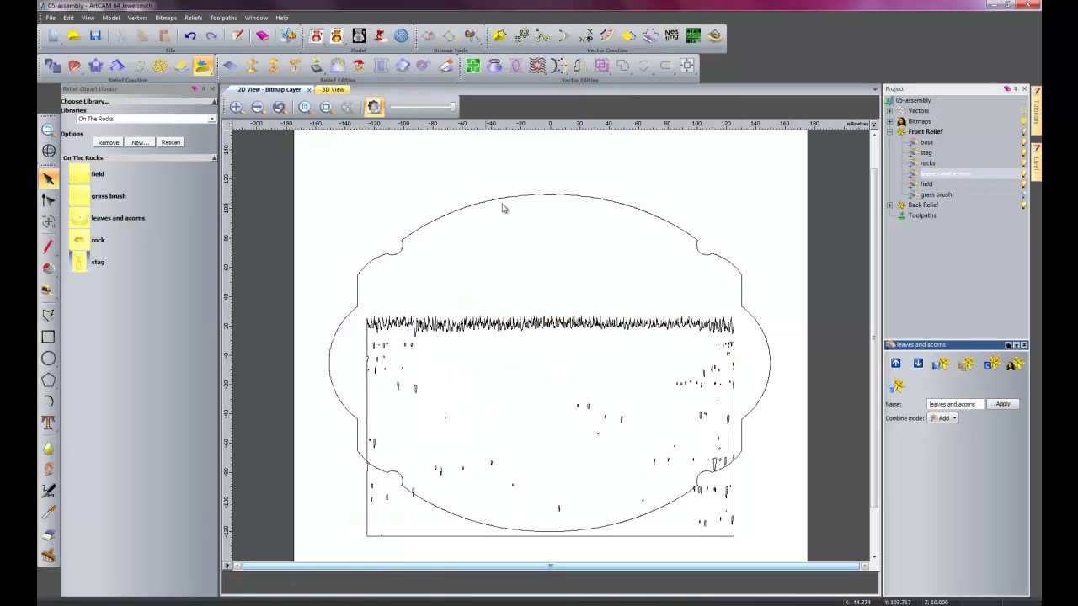
{"action": "left_click", "coordinate": [99, 218]}
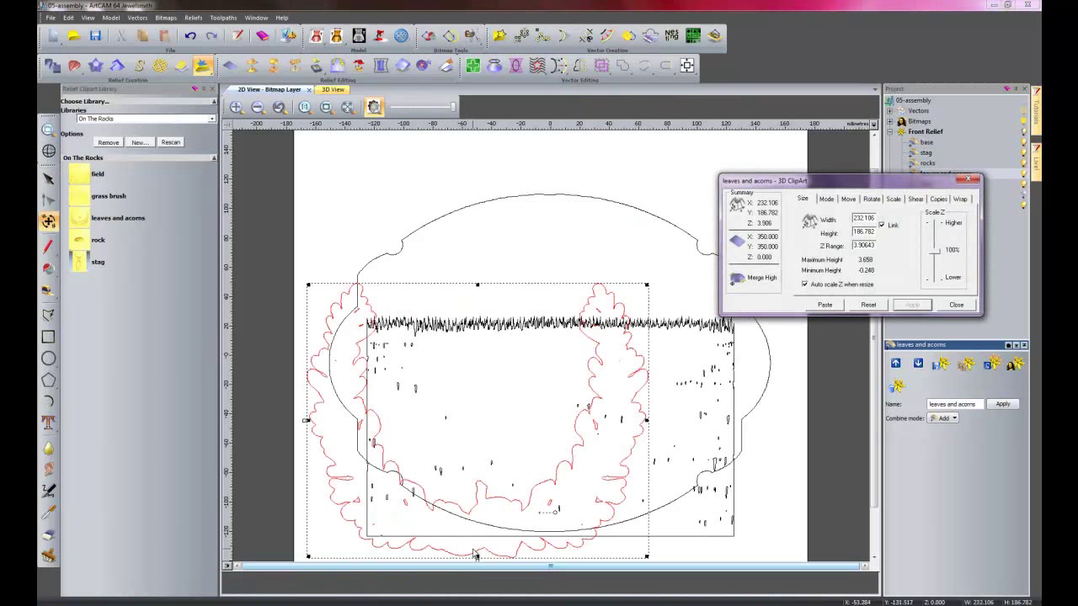
{"action": "left_click_drag", "start_coordinate": [539, 513], "coordinate": [608, 449]}
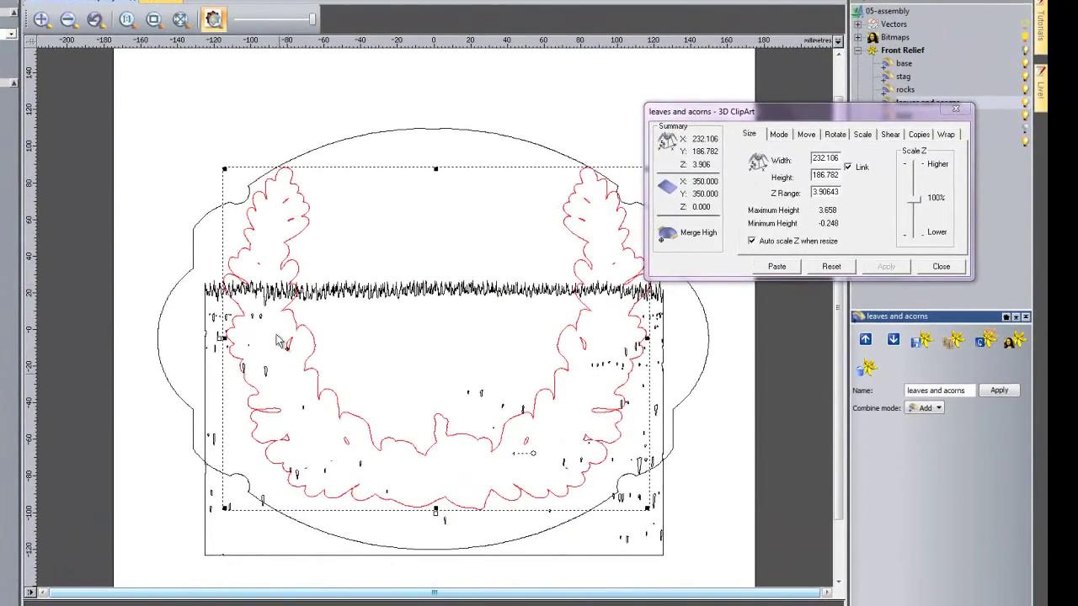
- Rescale the leaves and acorns clipart by 79% and again by 115%, and position it horizontally centred inside the sign outline
{"action": "left_click", "coordinate": [863, 135]}
{"action": "left_click_drag", "start_coordinate": [858, 208], "coordinate": [842, 217]}
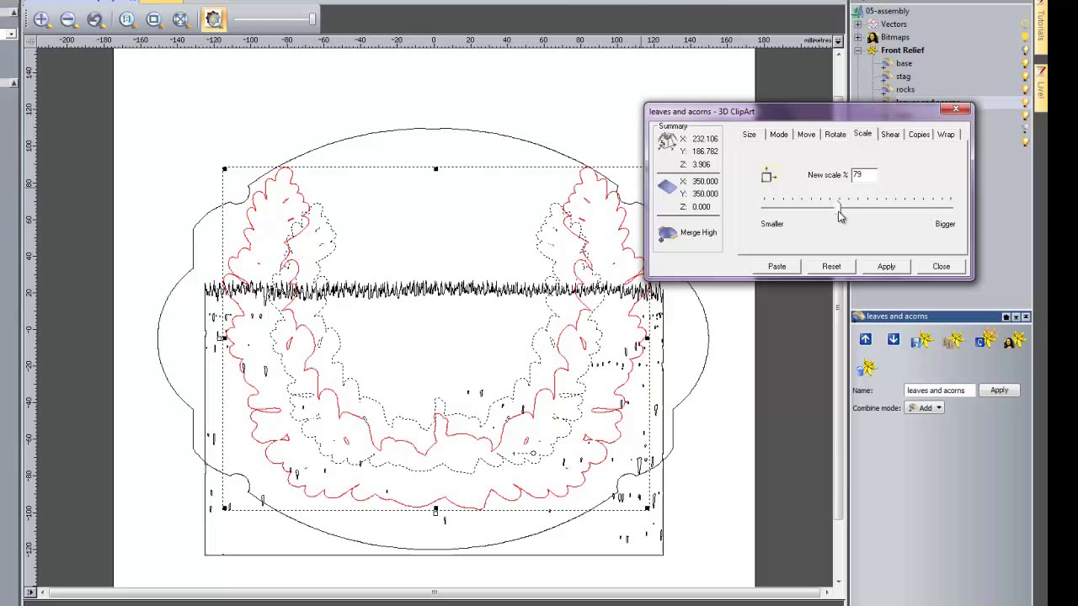
{"action": "left_click", "coordinate": [883, 267]}
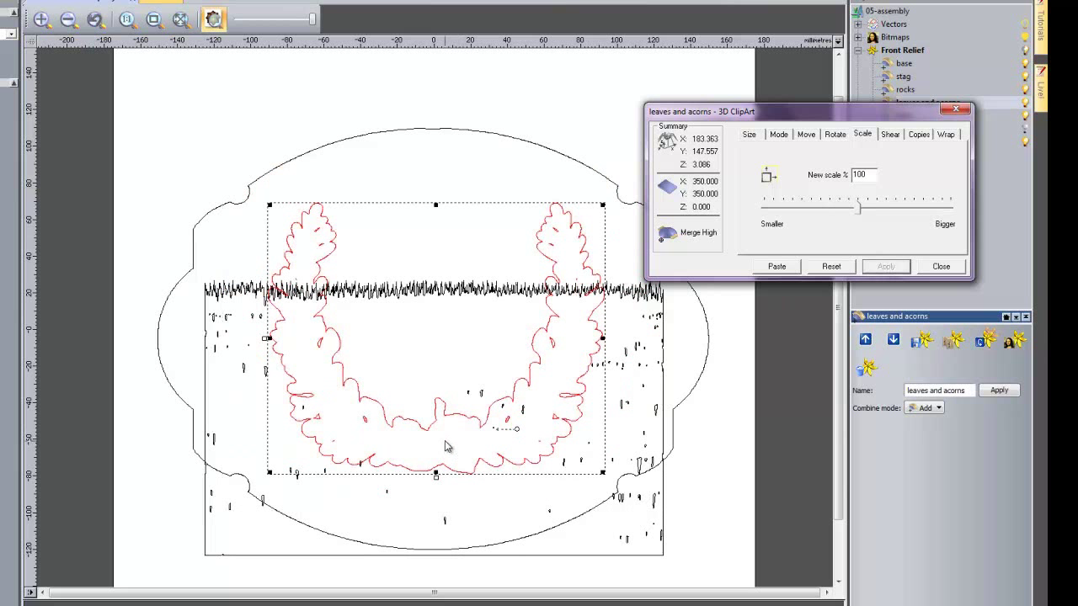
{"action": "left_click_drag", "start_coordinate": [491, 442], "coordinate": [490, 446]}
{"action": "left_click_drag", "start_coordinate": [859, 215], "coordinate": [872, 216]}
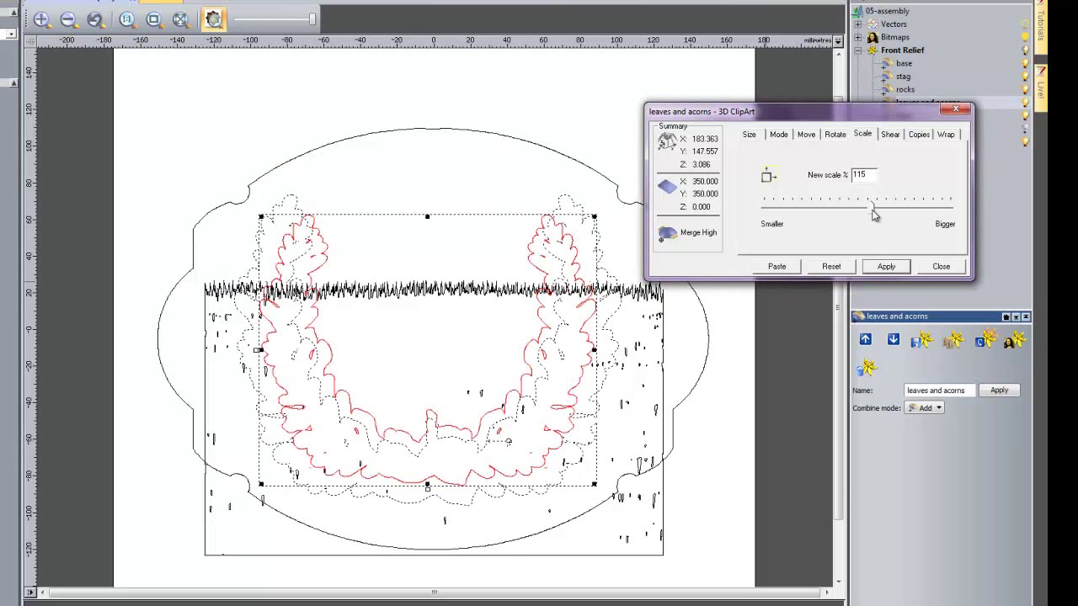
{"action": "left_click", "coordinate": [889, 264]}
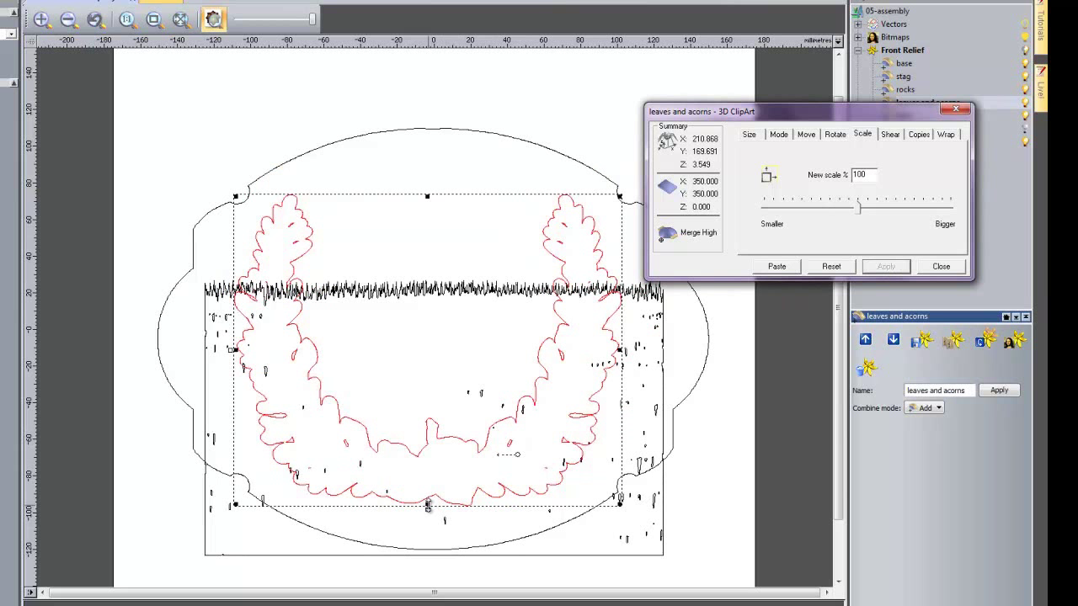
{"action": "left_click_drag", "start_coordinate": [498, 453], "coordinate": [501, 455]}
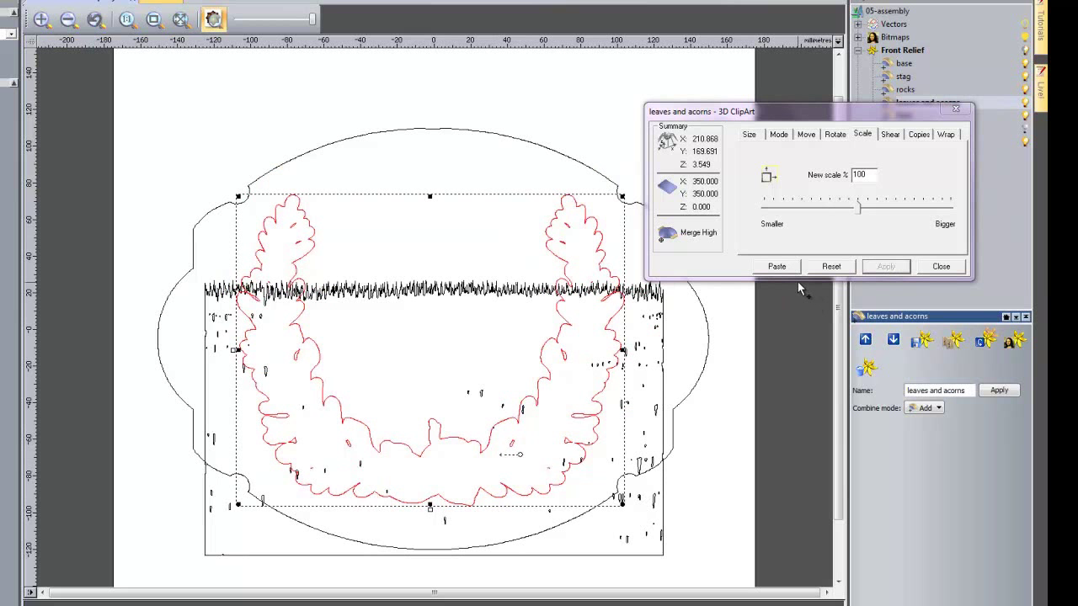
- Paste the leaves and acorns clipart with Merge Highest and inspect the relief from several angles in 3D
{"action": "left_click", "coordinate": [779, 267]}
{"action": "left_click", "coordinate": [756, 136]}
{"action": "left_click", "coordinate": [775, 136]}
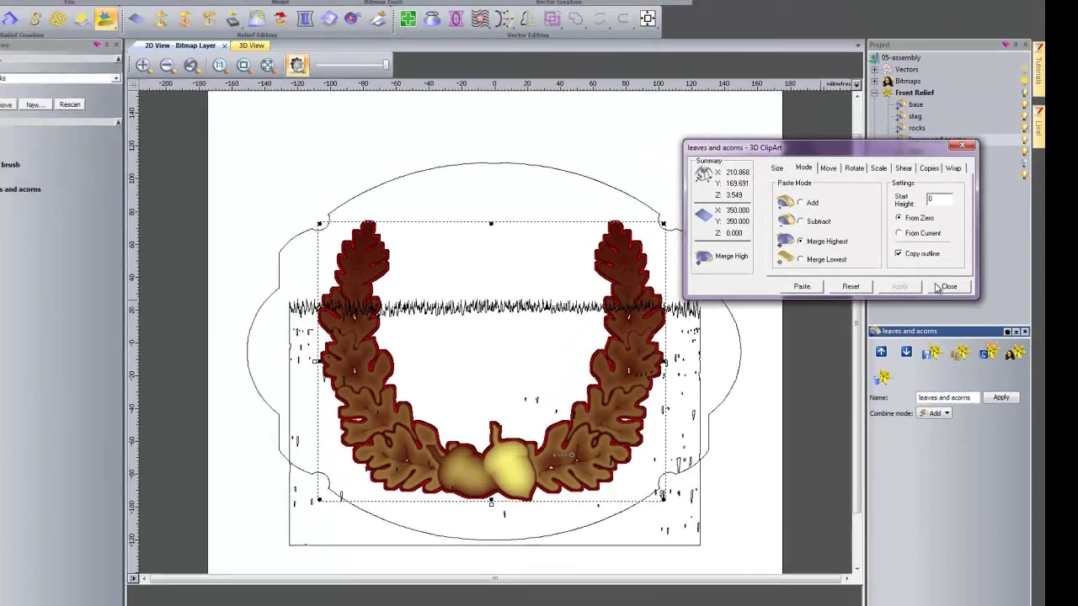
{"action": "left_click", "coordinate": [940, 266]}
{"action": "left_click", "coordinate": [333, 91]}
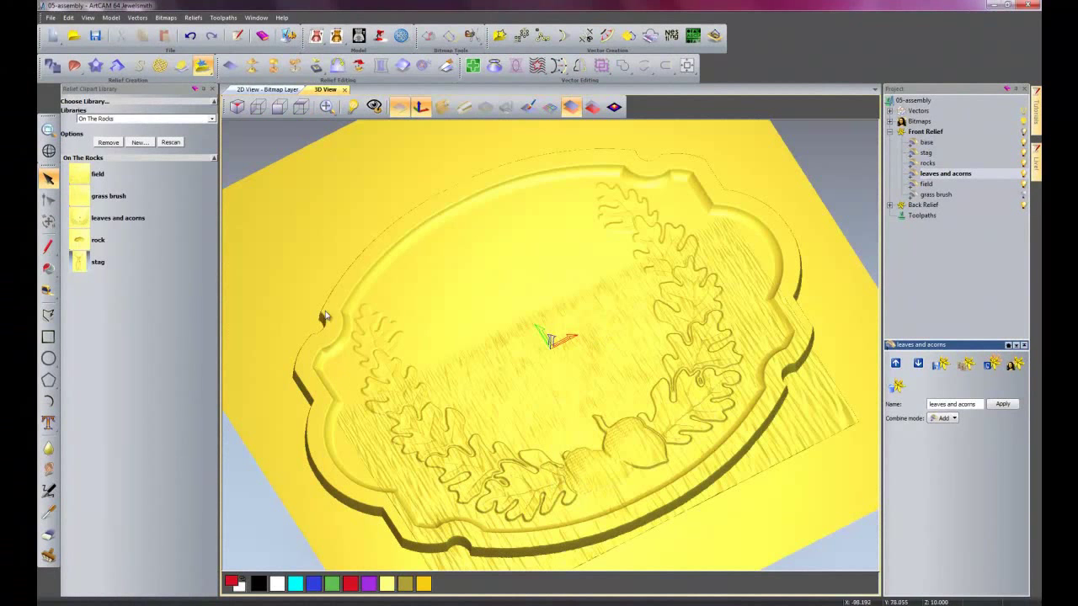
{"action": "left_click_drag", "start_coordinate": [588, 329], "coordinate": [554, 409]}
{"action": "left_click_drag", "start_coordinate": [539, 353], "coordinate": [517, 258]}
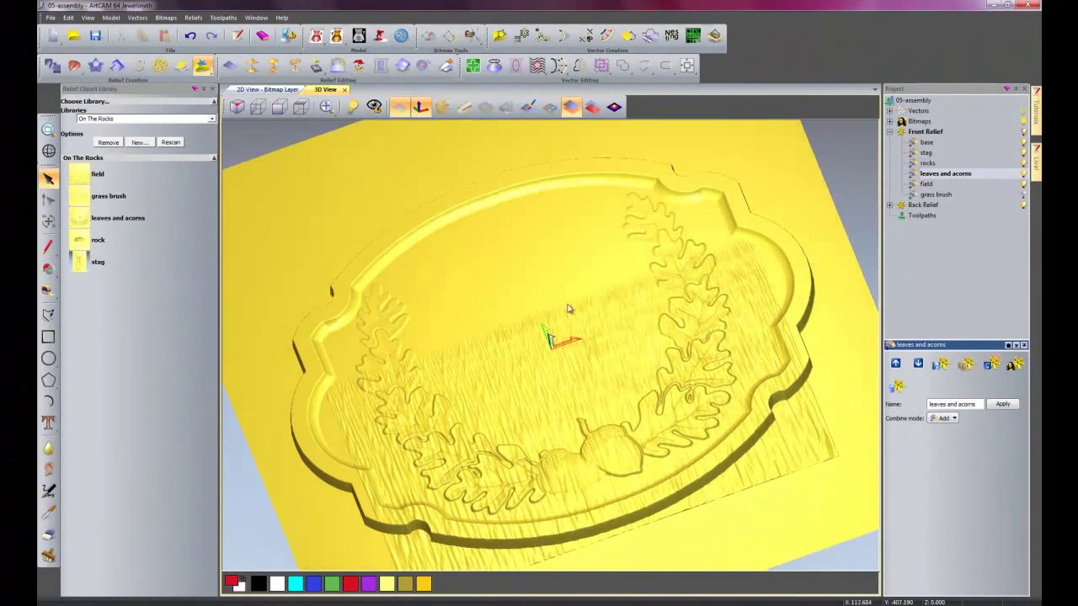
{"action": "left_click_drag", "start_coordinate": [568, 309], "coordinate": [575, 347]}
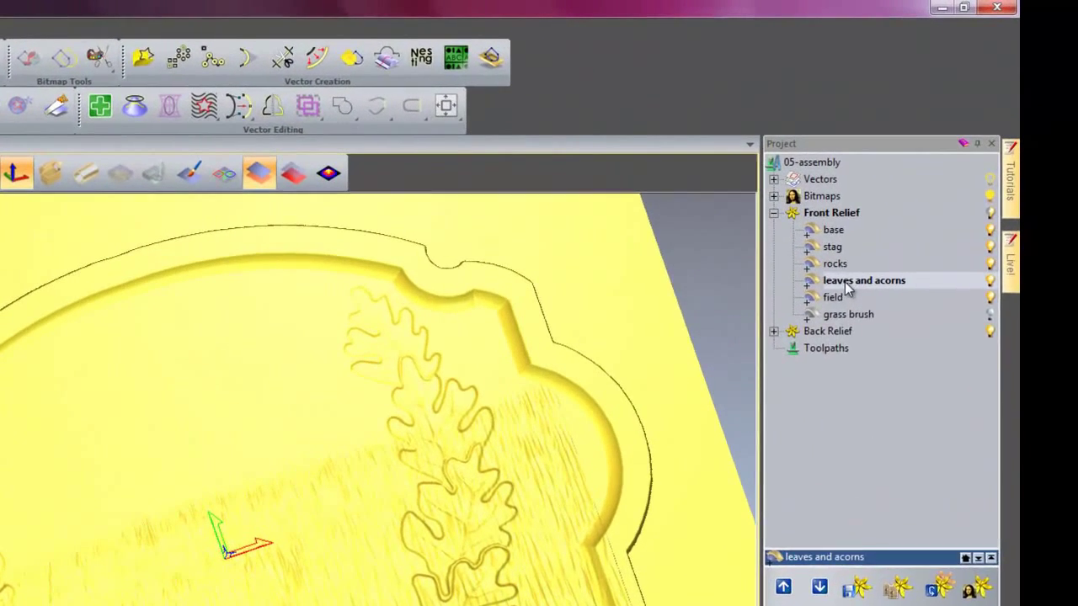
- Set the combine mode of the leaves and acorns, rocks and stag layers to Merge High, making the rocks layer active
{"action": "right_click", "coordinate": [934, 175]}
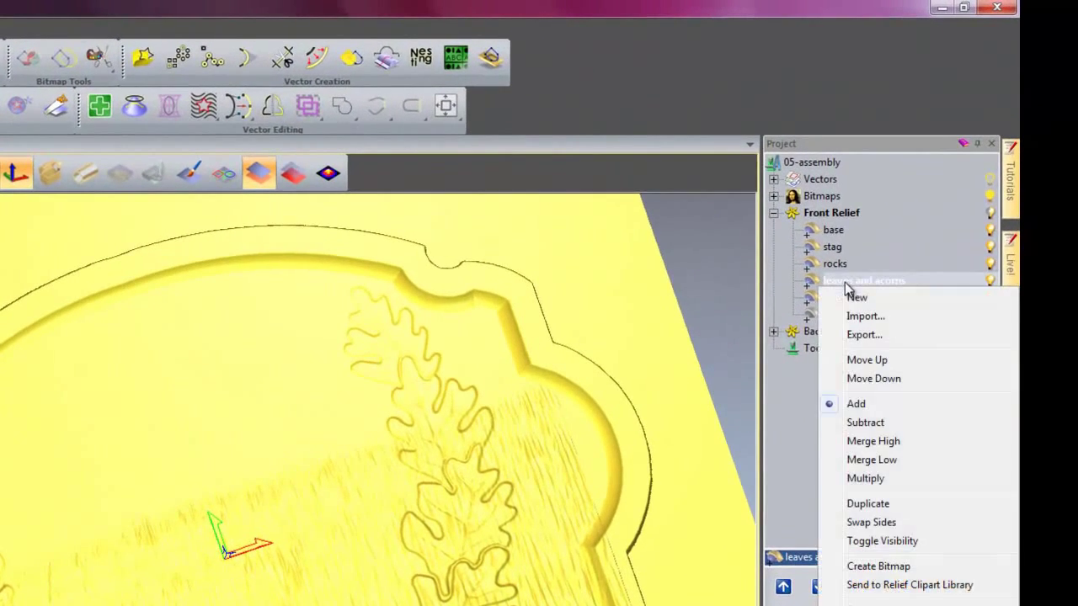
{"action": "left_click", "coordinate": [873, 442]}
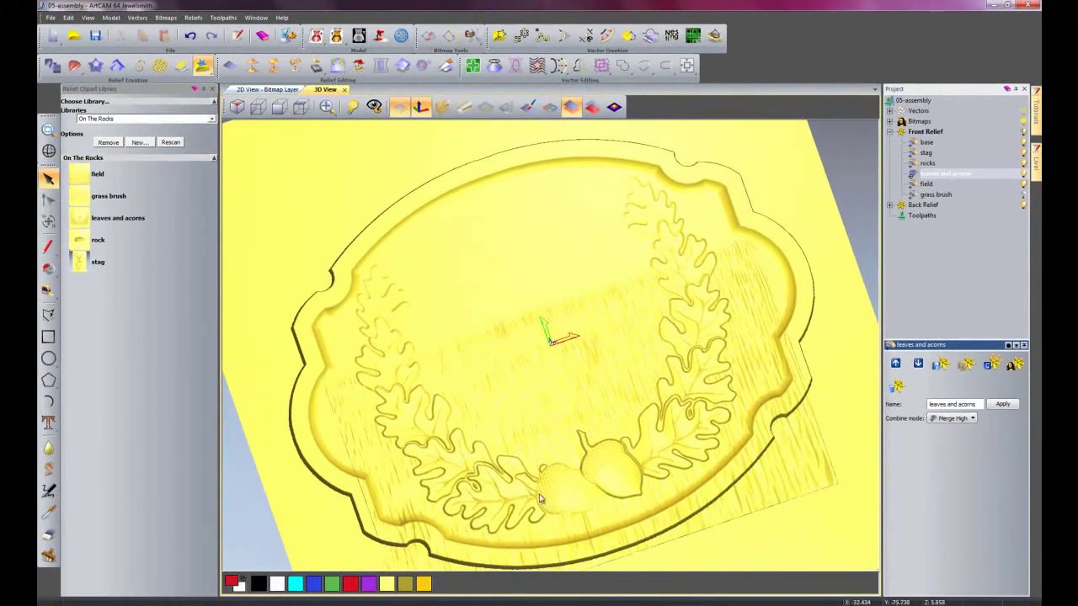
{"action": "left_click", "coordinate": [929, 164]}
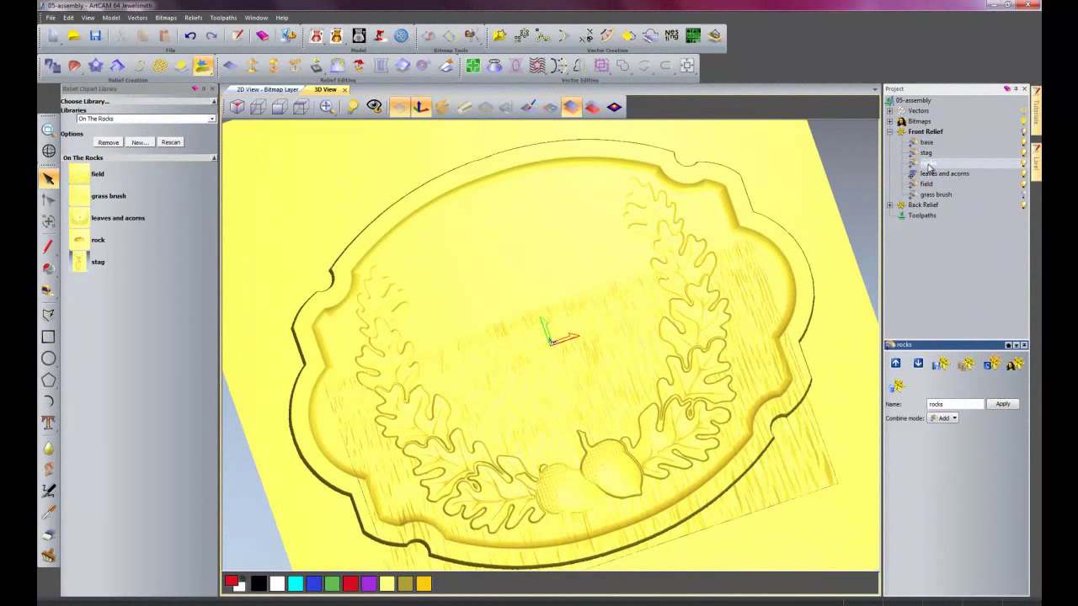
{"action": "right_click", "coordinate": [929, 168]}
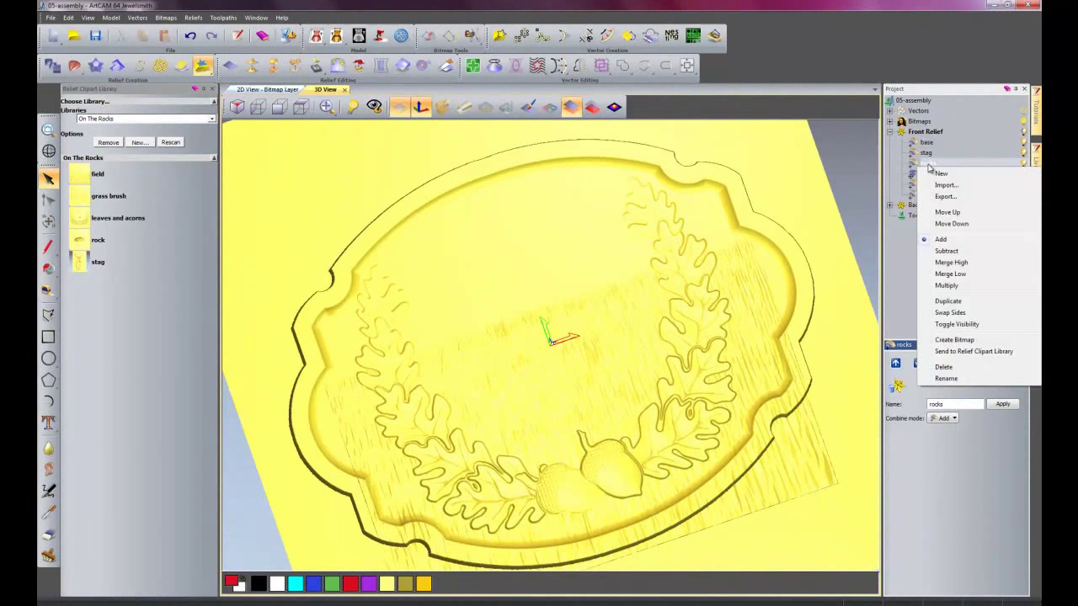
{"action": "left_click", "coordinate": [952, 264]}
{"action": "right_click", "coordinate": [927, 157]}
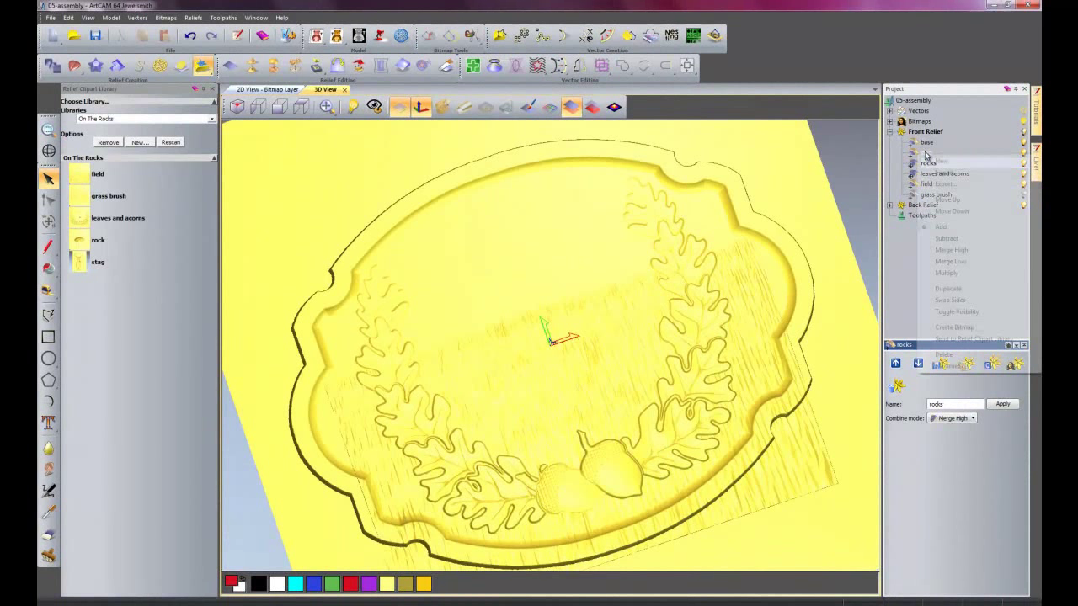
{"action": "left_click", "coordinate": [959, 253]}
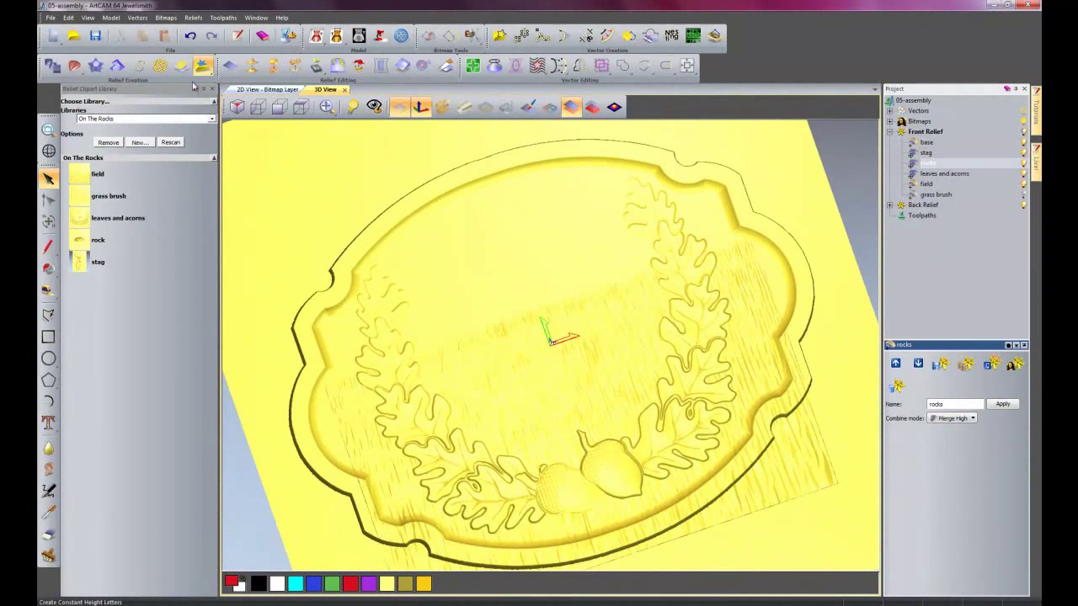
- Place the rock clipart on the rocks layer in the 2D view, scale it to 37%, and paste it centrally near the field's upper edge
{"action": "left_click", "coordinate": [257, 90]}
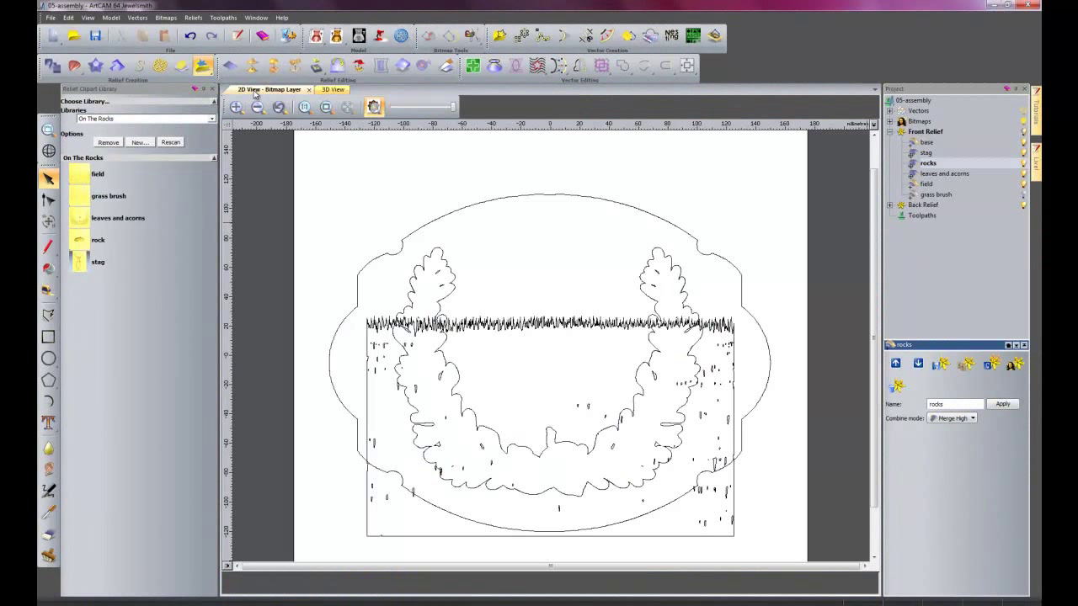
{"action": "left_click_drag", "start_coordinate": [91, 245], "coordinate": [564, 361]}
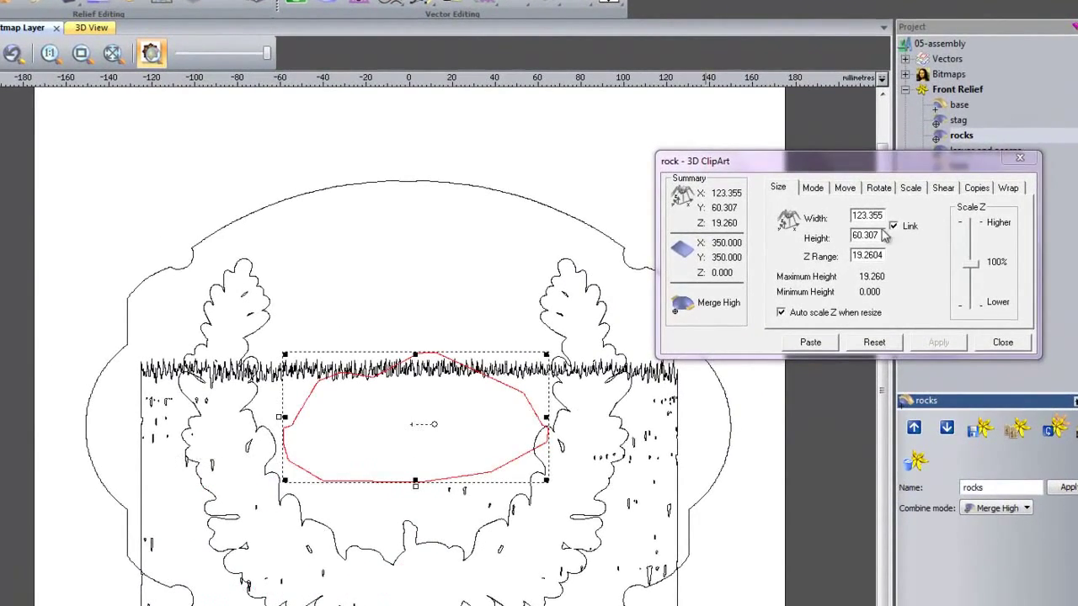
{"action": "left_click", "coordinate": [911, 188]}
{"action": "left_click_drag", "start_coordinate": [907, 281], "coordinate": [838, 288]}
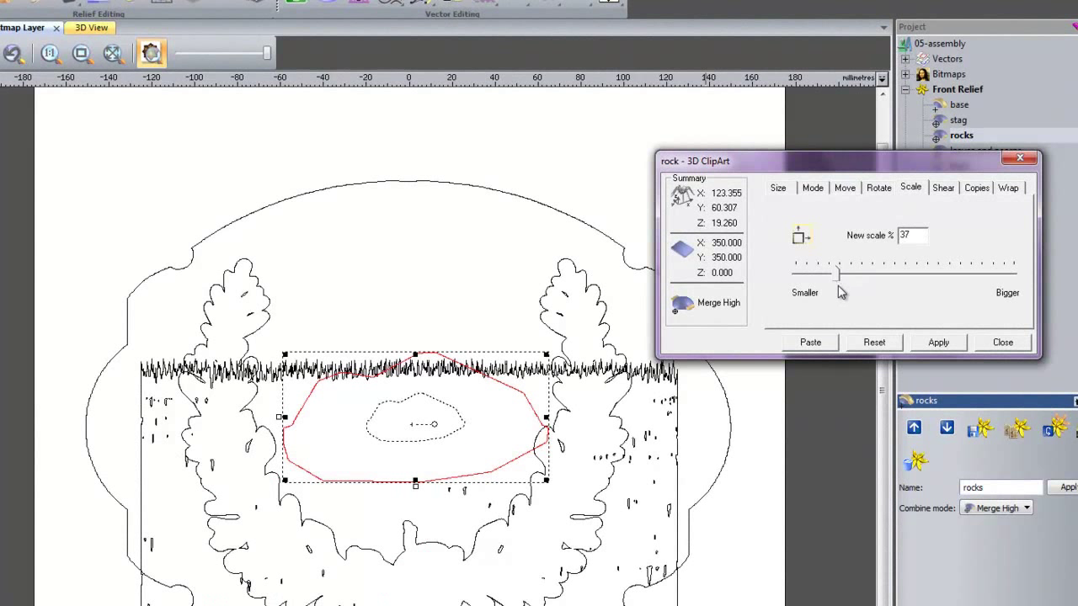
{"action": "left_click", "coordinate": [942, 344]}
{"action": "left_click_drag", "start_coordinate": [411, 419], "coordinate": [403, 421]}
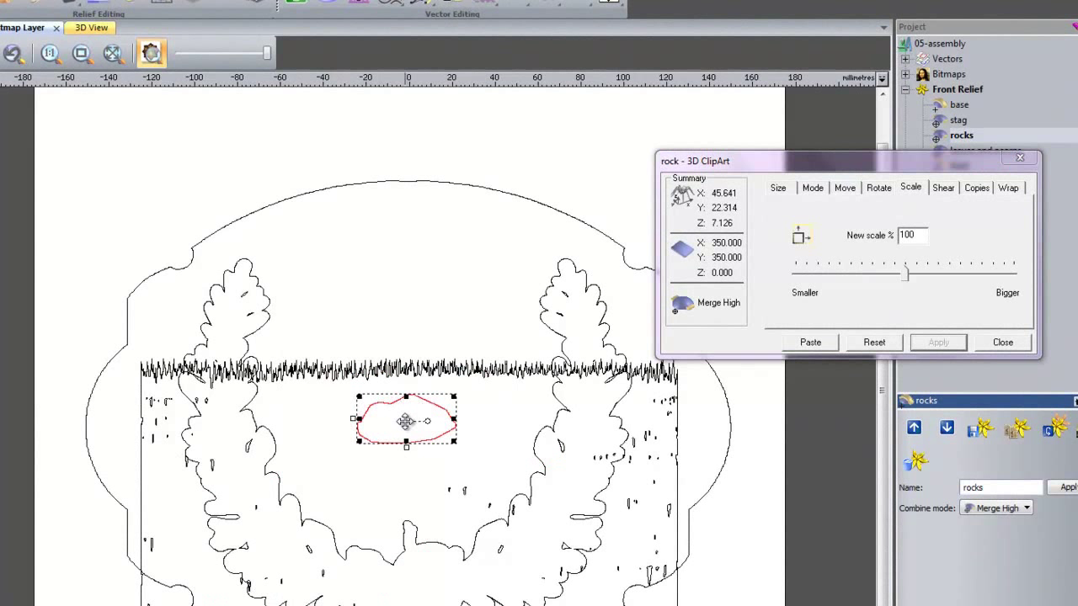
{"action": "left_click", "coordinate": [800, 343]}
- Paste a second rock, scaled down by 77%, overlapping the right side of the first rock
{"action": "left_click_drag", "start_coordinate": [399, 424], "coordinate": [447, 430]}
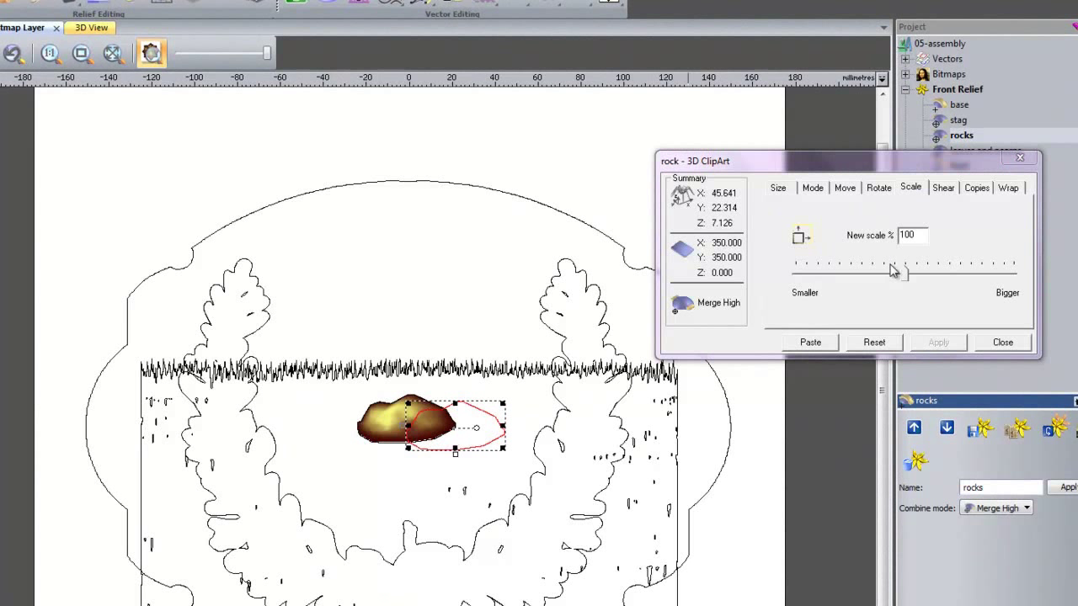
{"action": "left_click_drag", "start_coordinate": [904, 281], "coordinate": [880, 283]}
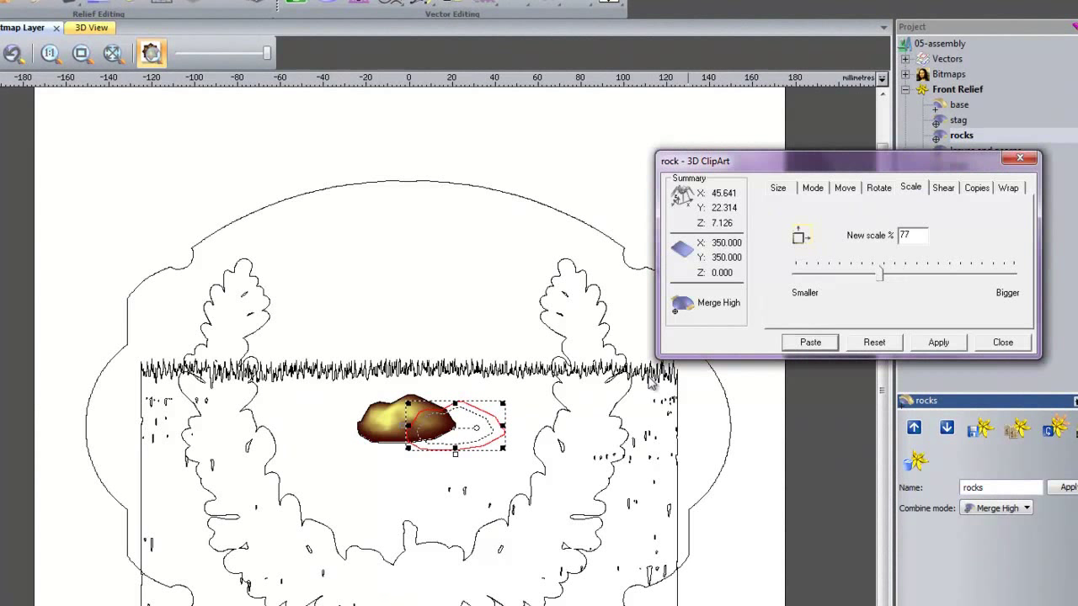
{"action": "left_click", "coordinate": [927, 346]}
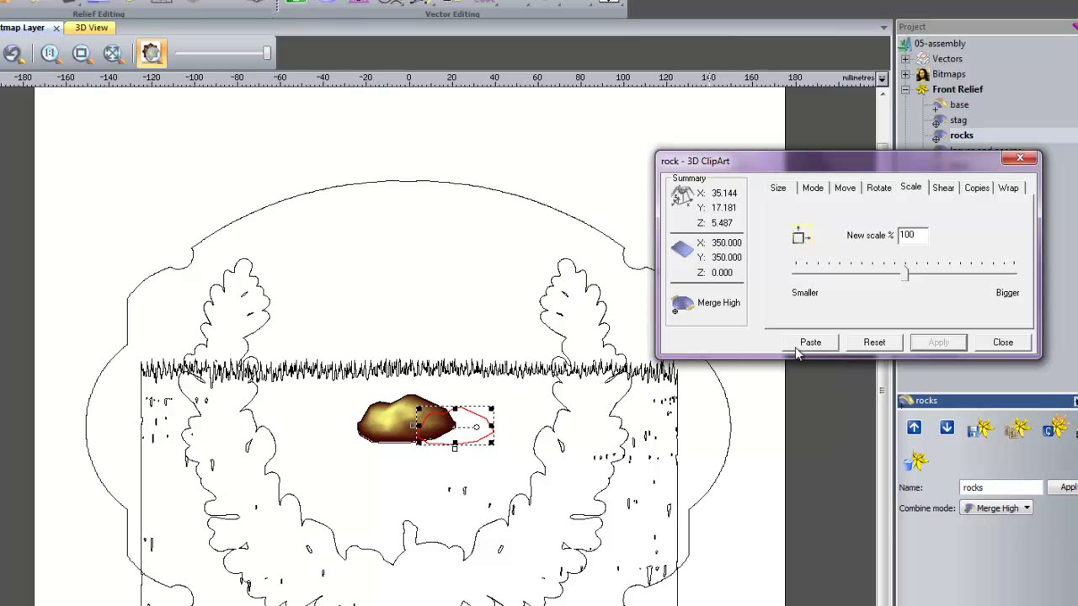
{"action": "left_click", "coordinate": [810, 343]}
- Paste a third rock, scaled down by 74%, overlapping the left side of the central rock
{"action": "left_click_drag", "start_coordinate": [455, 430], "coordinate": [351, 430]}
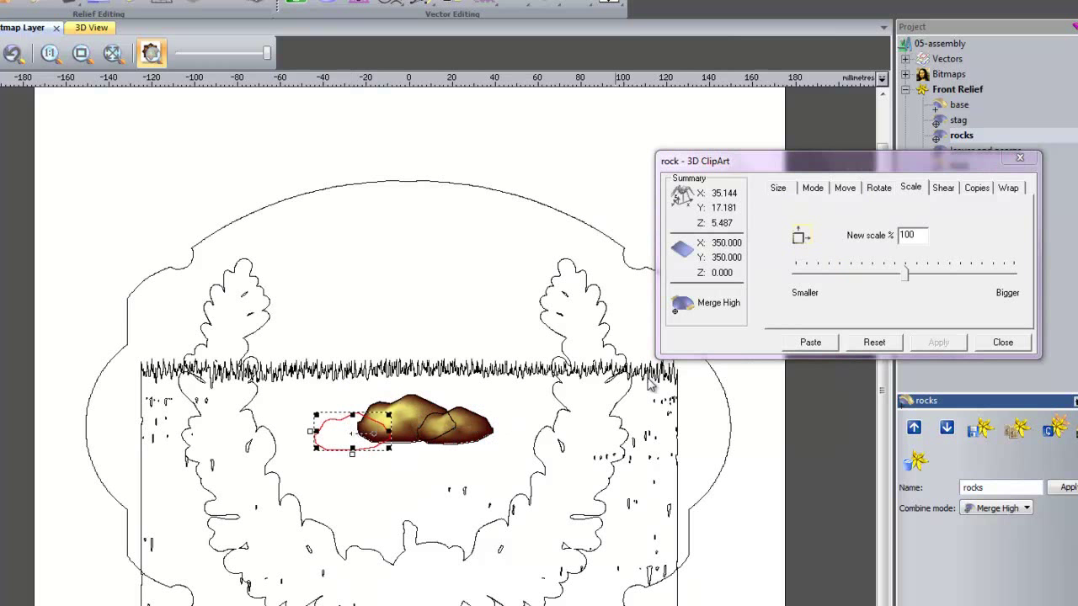
{"action": "left_click_drag", "start_coordinate": [908, 278], "coordinate": [880, 283]}
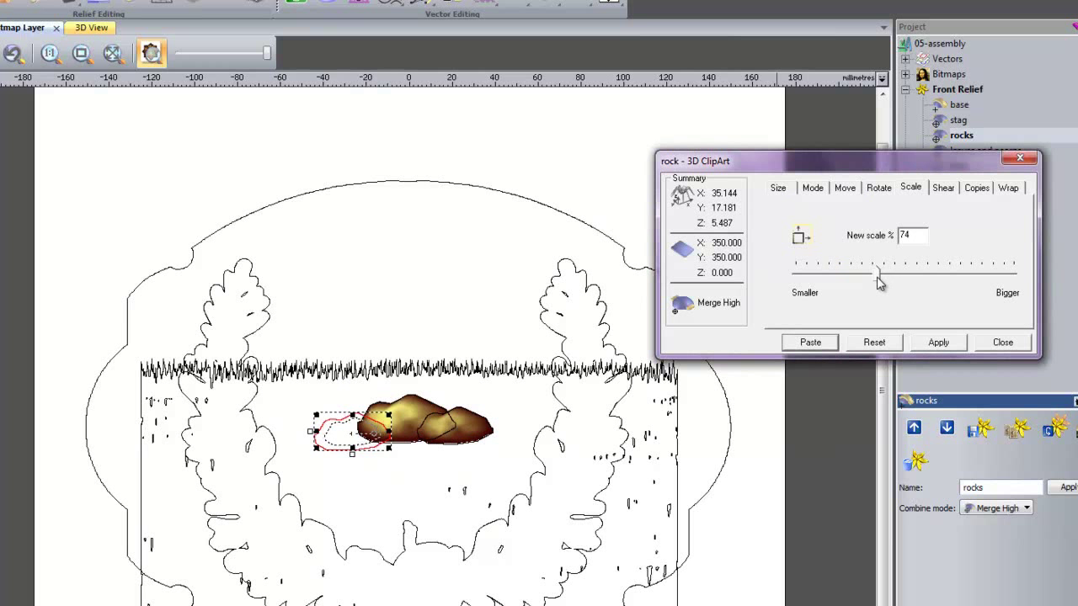
{"action": "left_click", "coordinate": [938, 342]}
{"action": "left_click", "coordinate": [812, 343]}
- Paste a fourth rock, scaled down to about 15.6 mm wide, at the rock group's left end using the Add paste mode
{"action": "left_click_drag", "start_coordinate": [358, 436], "coordinate": [346, 446]}
{"action": "left_click_drag", "start_coordinate": [908, 278], "coordinate": [864, 279]}
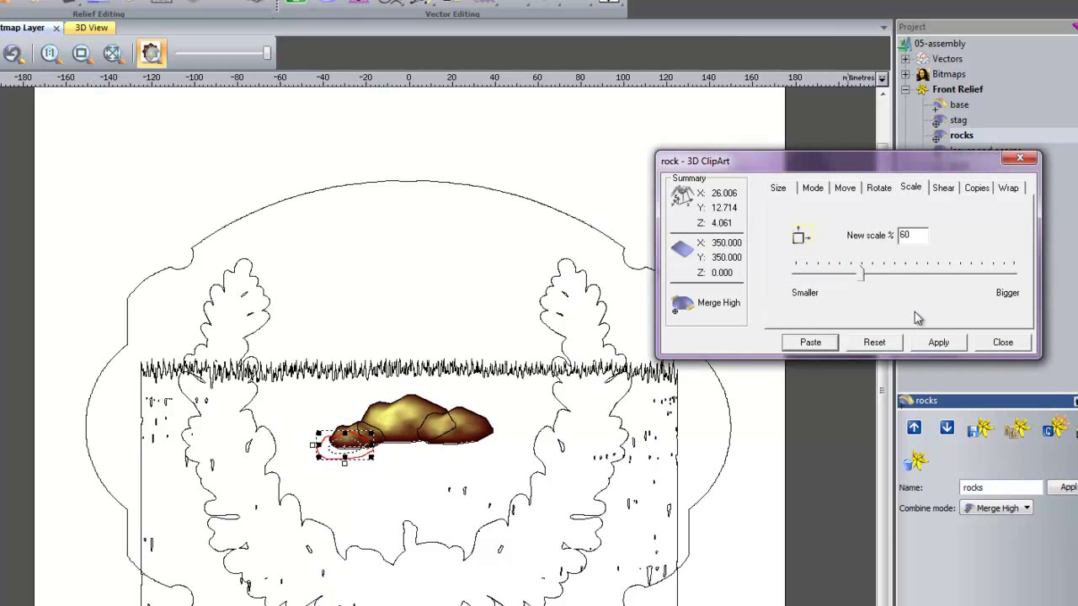
{"action": "left_click", "coordinate": [935, 343]}
{"action": "left_click_drag", "start_coordinate": [346, 445], "coordinate": [324, 447]}
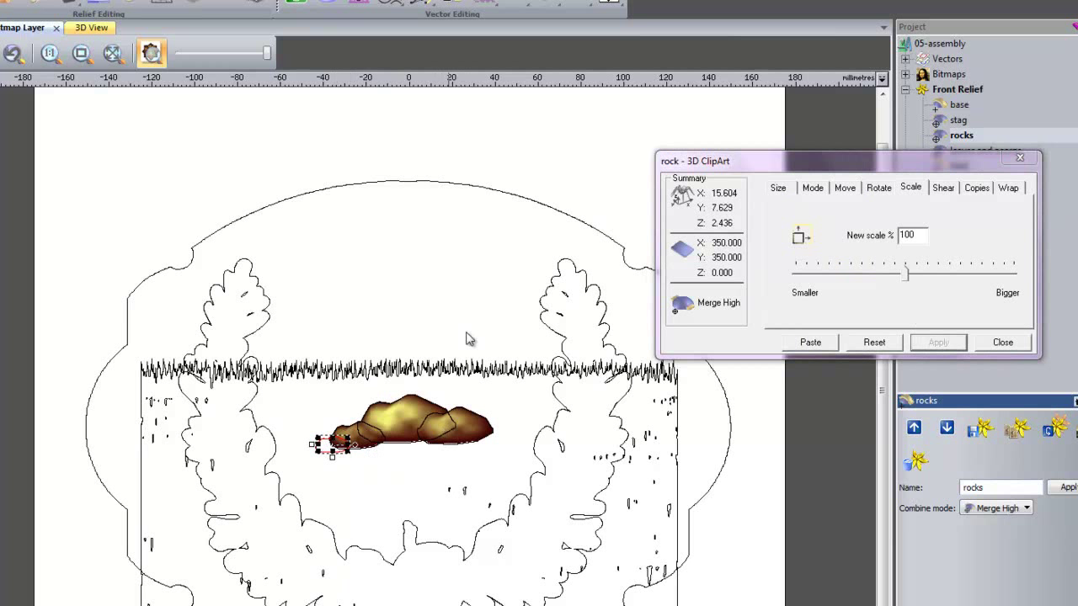
{"action": "left_click", "coordinate": [814, 189]}
{"action": "left_click", "coordinate": [810, 233]}
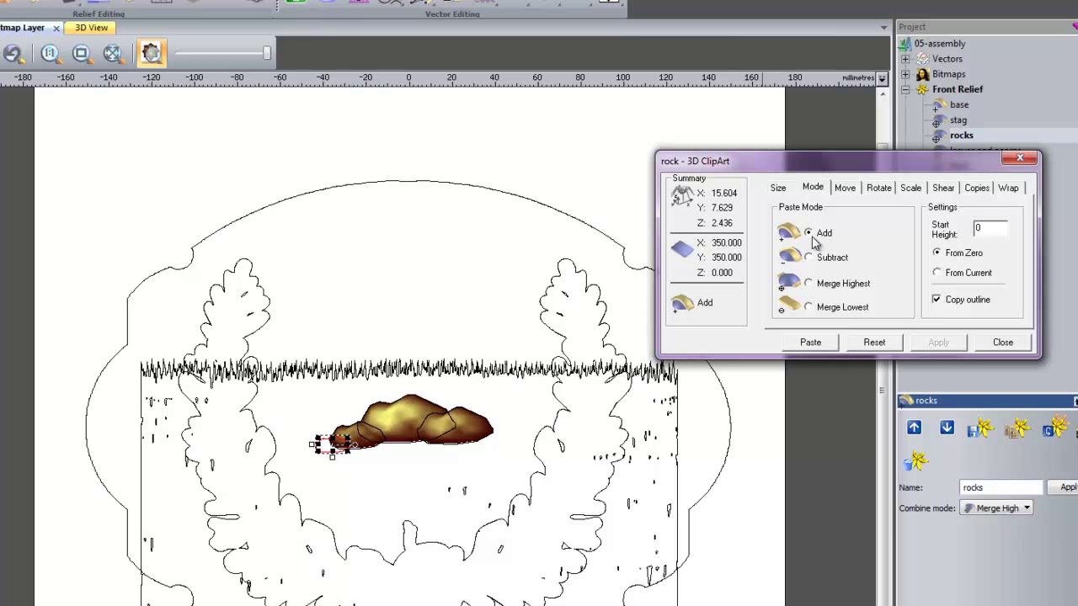
{"action": "left_click", "coordinate": [812, 343]}
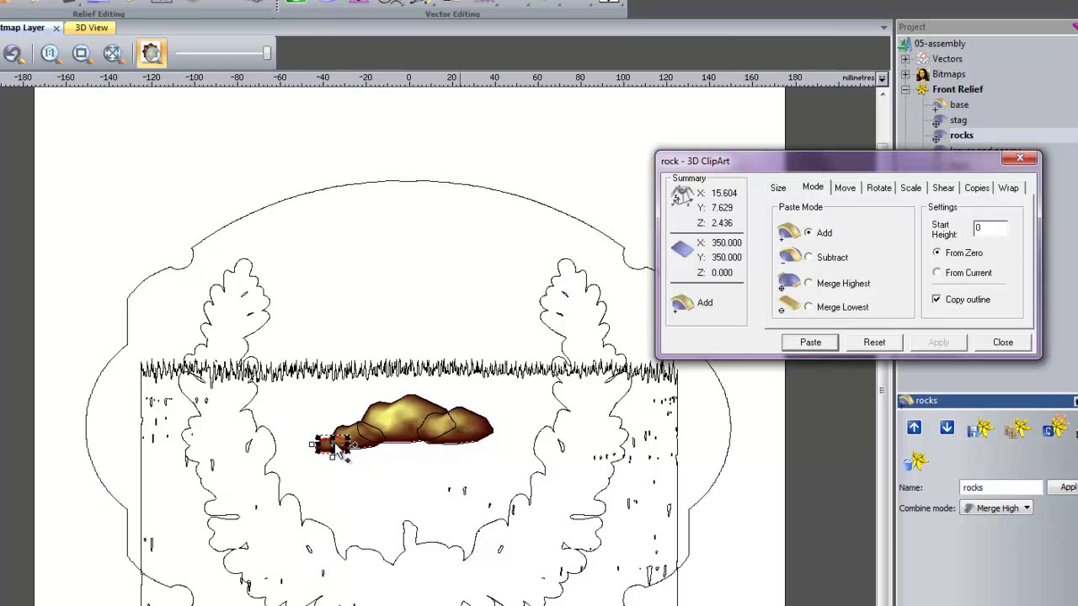
- Paste a fifth rock, about 14.8 mm wide, at the right end of the rock group and close the clipart settings
{"action": "left_click_drag", "start_coordinate": [333, 444], "coordinate": [490, 436]}
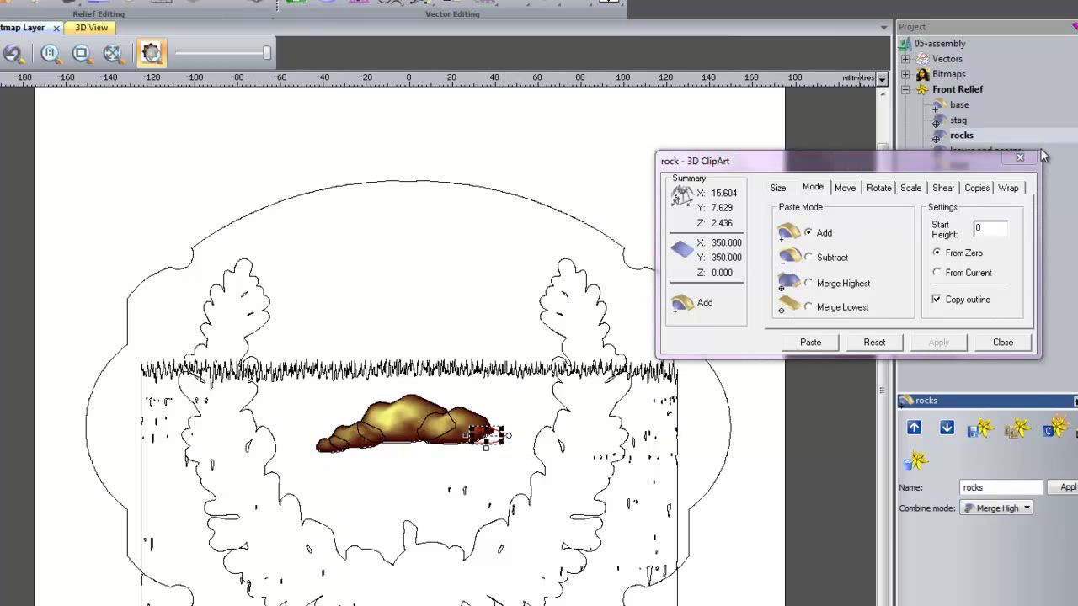
{"action": "left_click", "coordinate": [903, 191]}
{"action": "left_click_drag", "start_coordinate": [907, 284], "coordinate": [903, 285]}
{"action": "left_click", "coordinate": [938, 342]}
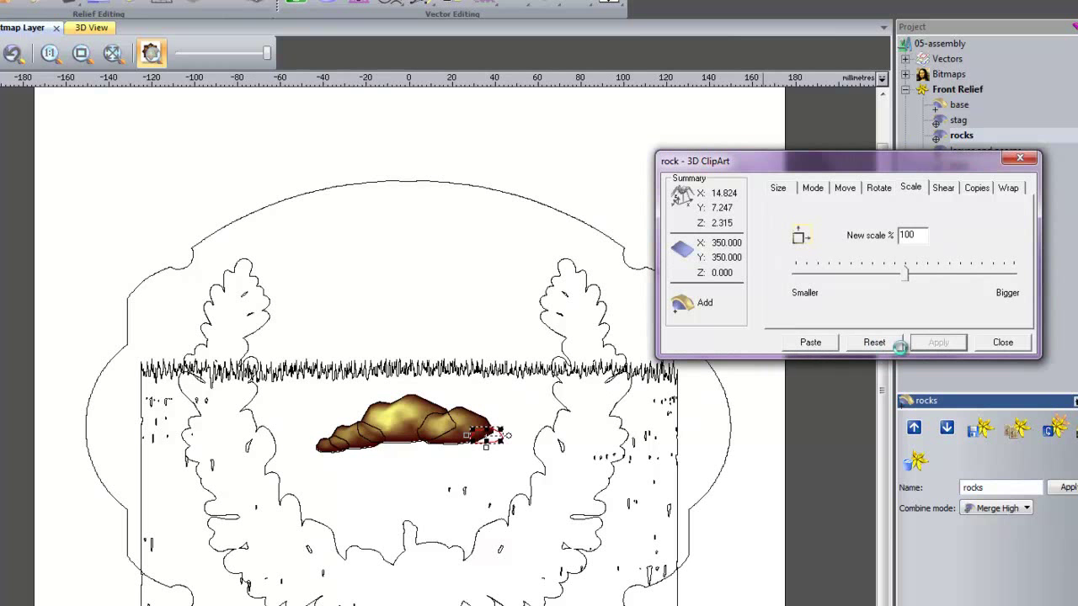
{"action": "left_click", "coordinate": [990, 347]}
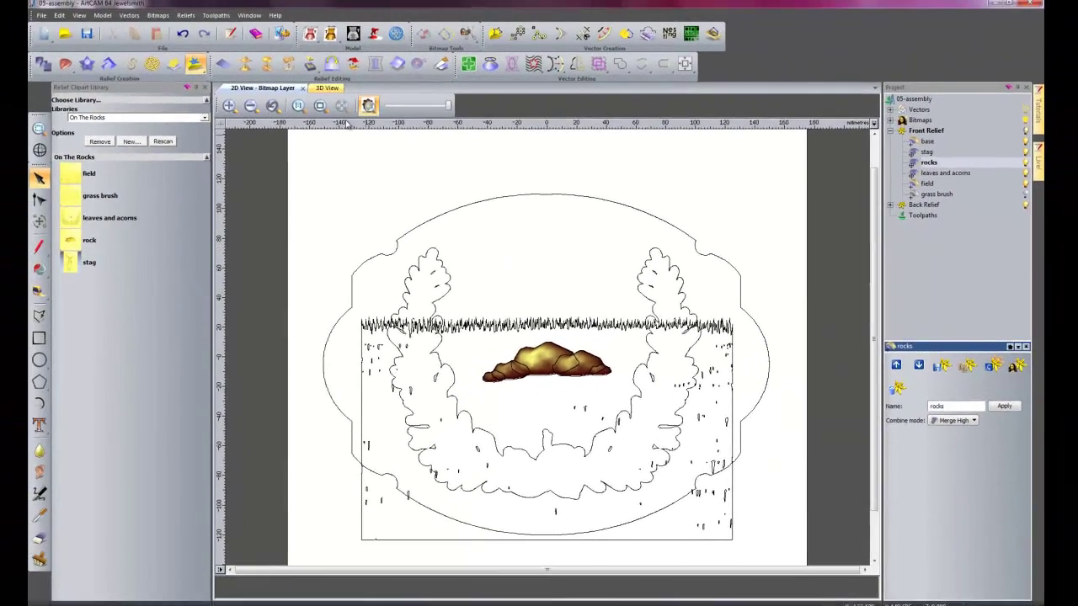
- Hide the origin axes in the 3D view and check the pasted rocks on the relief
{"action": "left_click", "coordinate": [333, 89]}
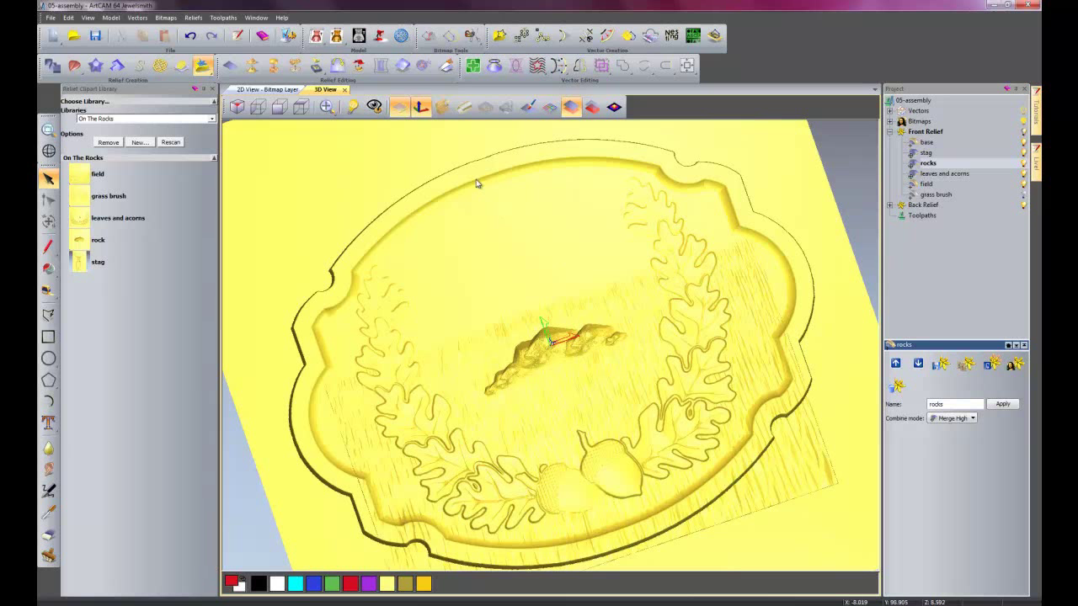
{"action": "left_click", "coordinate": [426, 112]}
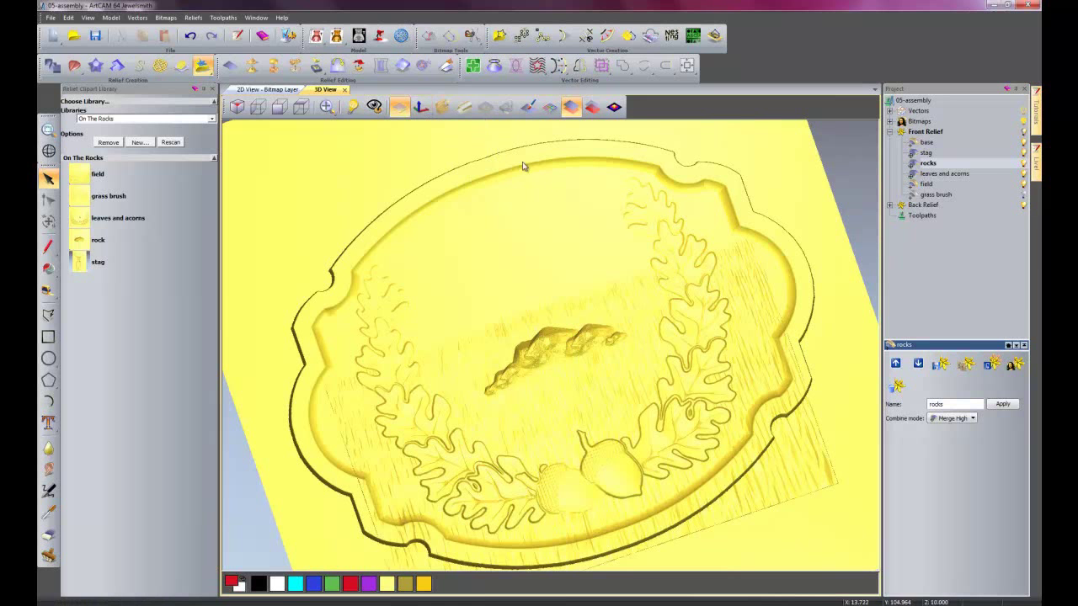
{"action": "left_click_drag", "start_coordinate": [614, 361], "coordinate": [587, 362]}
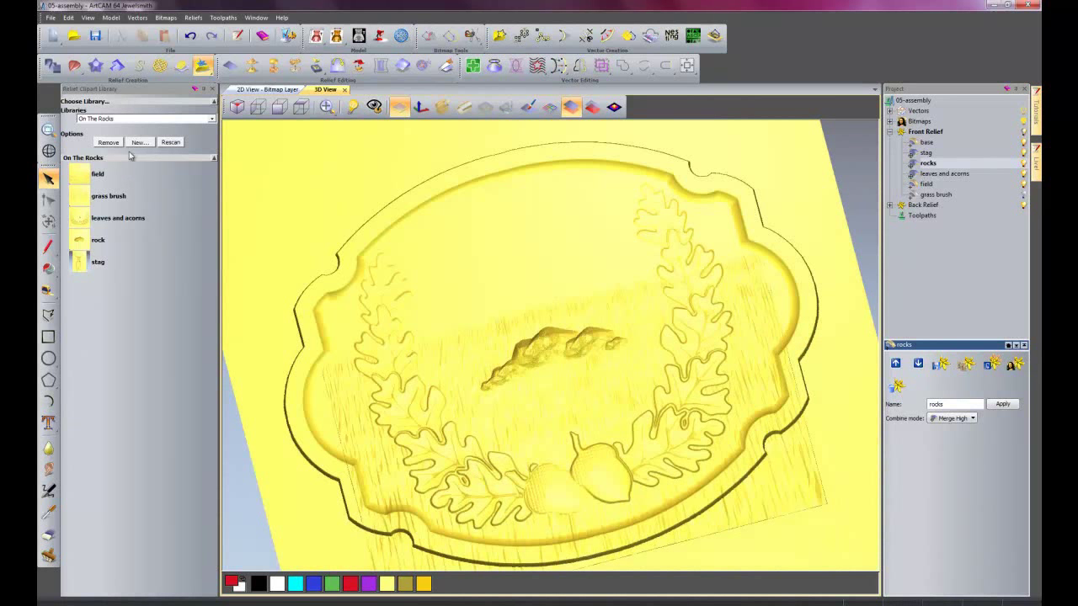
- Place the stag clipart on the stag layer in the 2D view, scale it to about 43.7 mm wide, and stand it on the central rock
{"action": "left_click", "coordinate": [299, 89]}
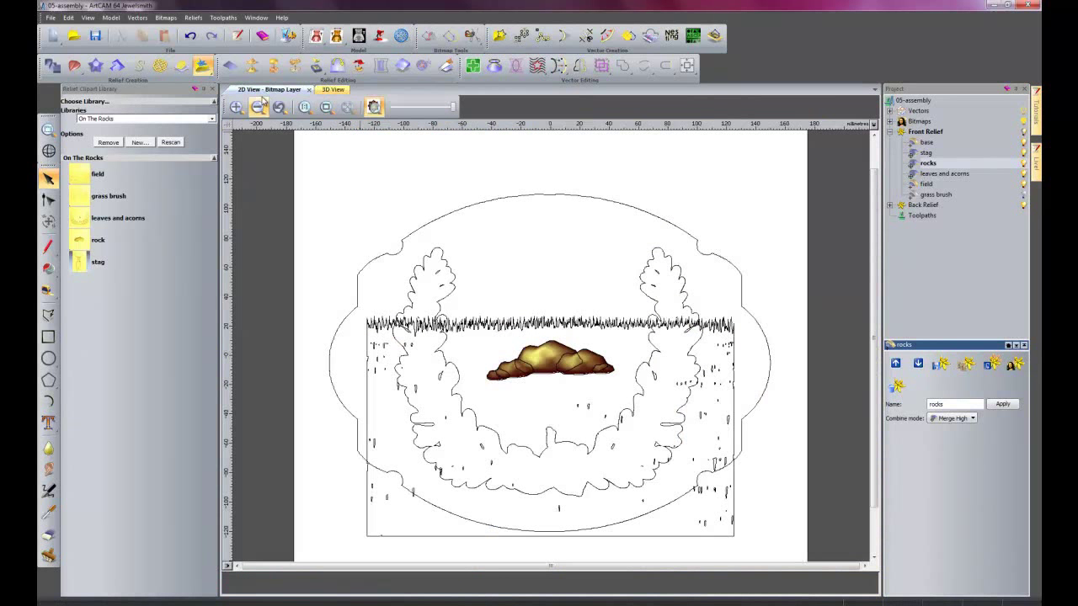
{"action": "left_click", "coordinate": [928, 154]}
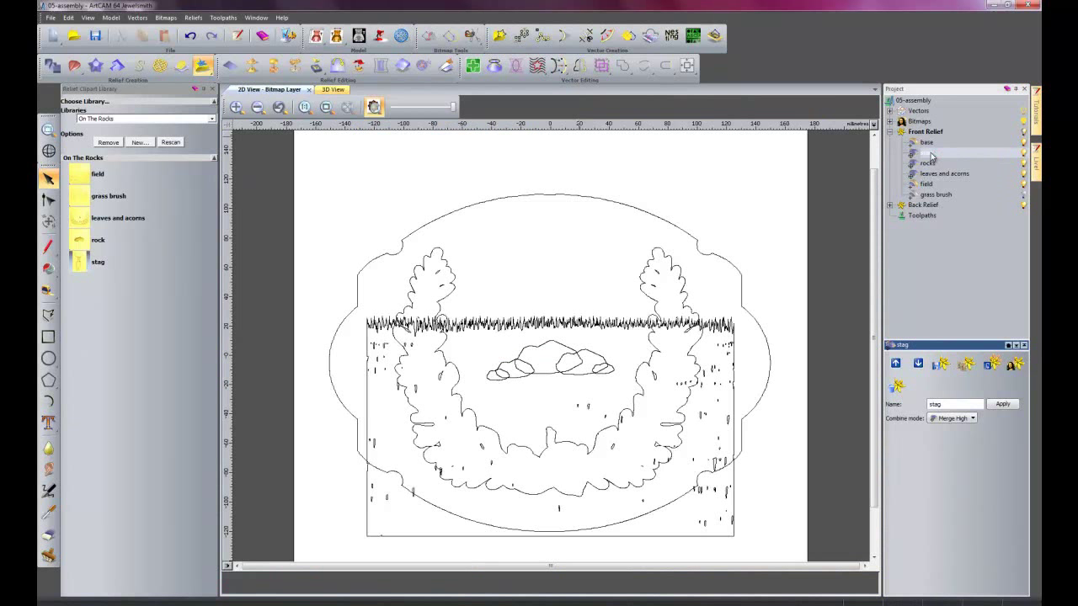
{"action": "left_click", "coordinate": [92, 261]}
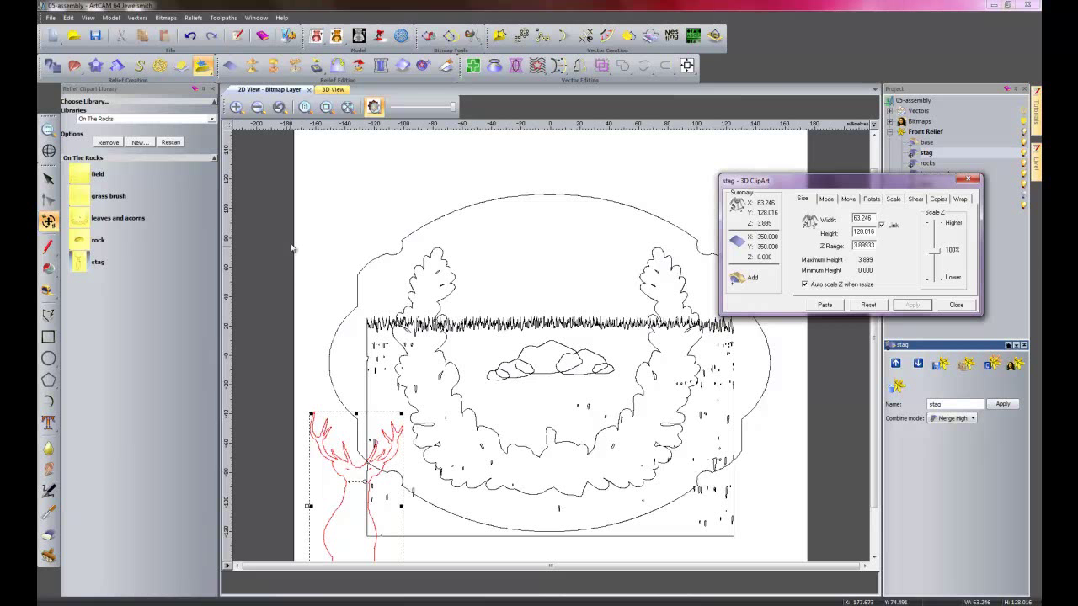
{"action": "left_click_drag", "start_coordinate": [348, 481], "coordinate": [548, 227]}
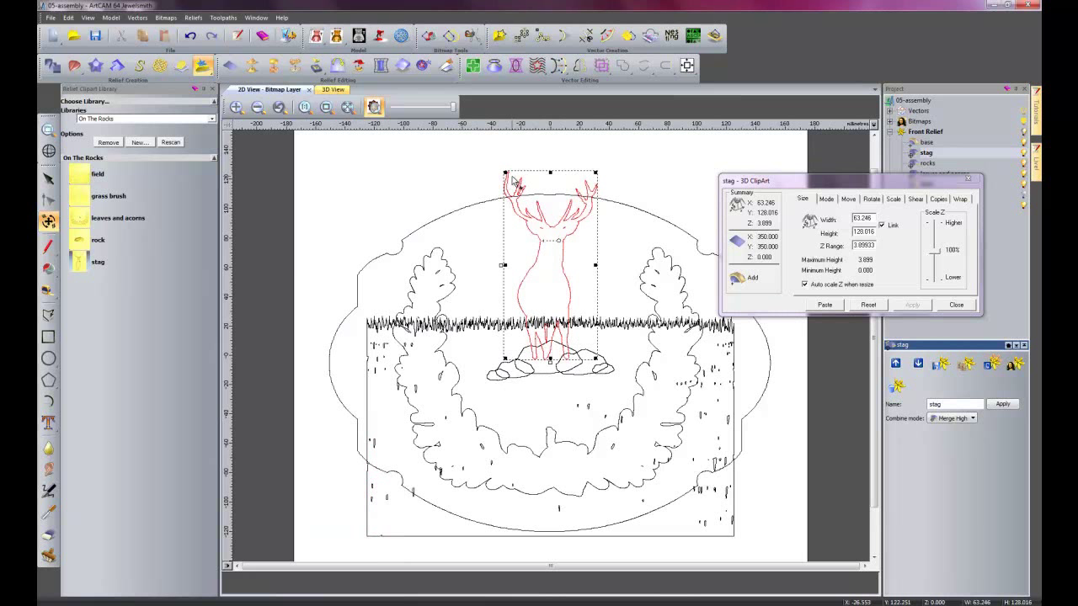
{"action": "left_click", "coordinate": [893, 200]}
{"action": "left_click_drag", "start_coordinate": [886, 253], "coordinate": [869, 263]}
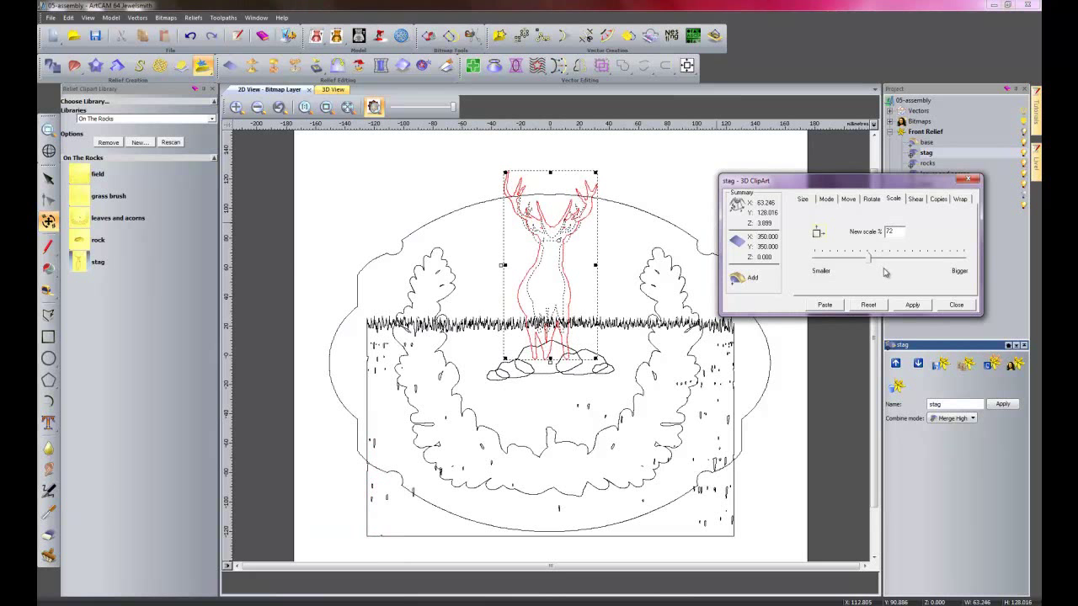
{"action": "left_click", "coordinate": [912, 304]}
{"action": "mouse_move", "coordinate": [558, 263]}
{"action": "left_mouse_down"}
{"action": "mouse_move", "coordinate": [560, 294]}
{"action": "mouse_move", "coordinate": [546, 267]}
{"action": "left_mouse_up"}
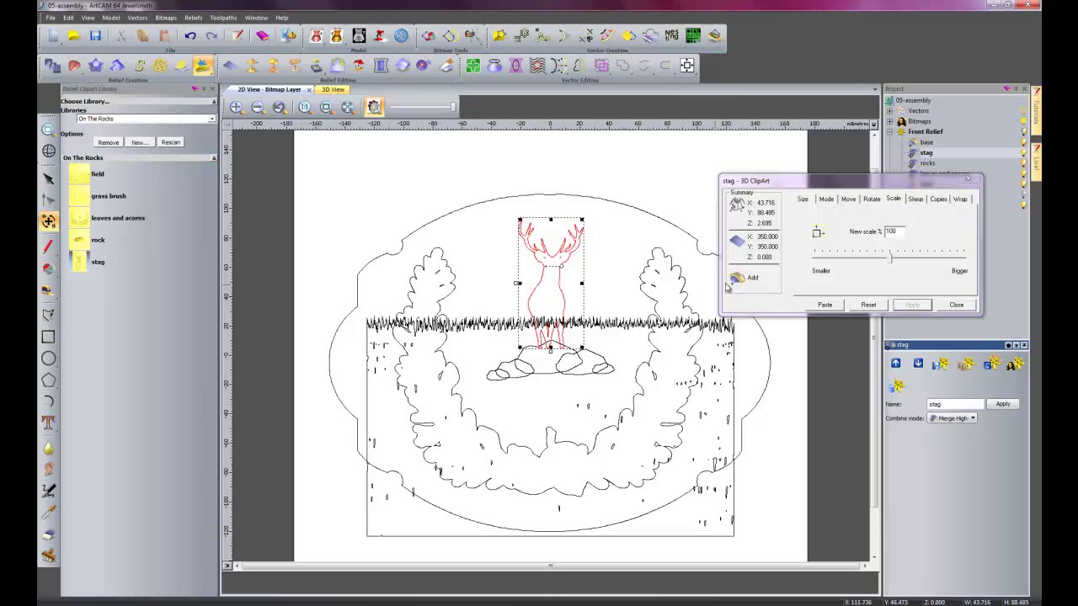
- Paste the stag onto its layer with the Merge Highest paste mode and close the clipart settings
{"action": "left_click", "coordinate": [823, 200]}
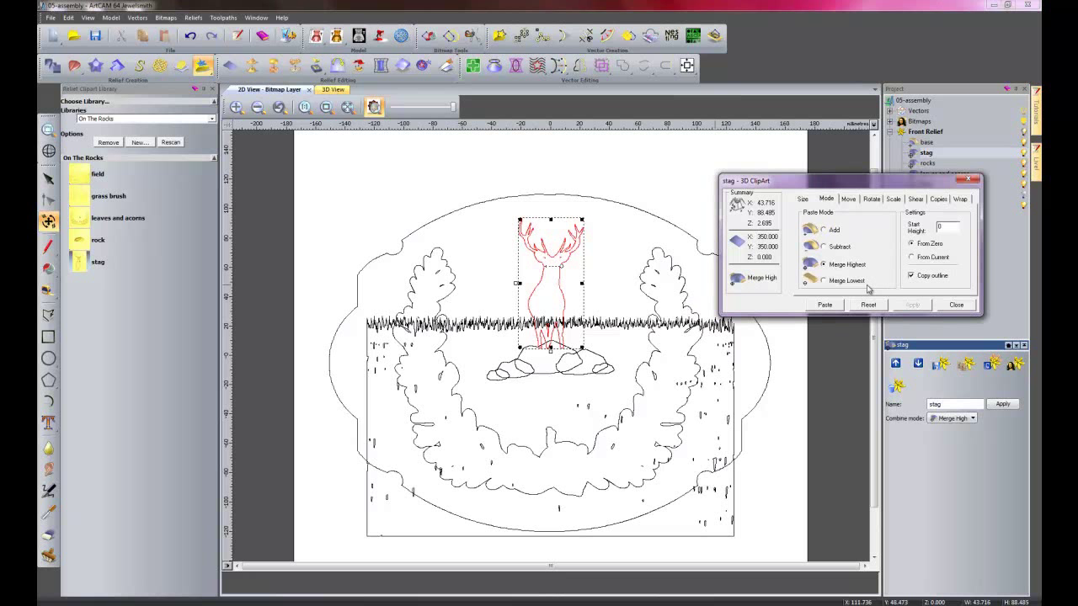
{"action": "left_click", "coordinate": [828, 307]}
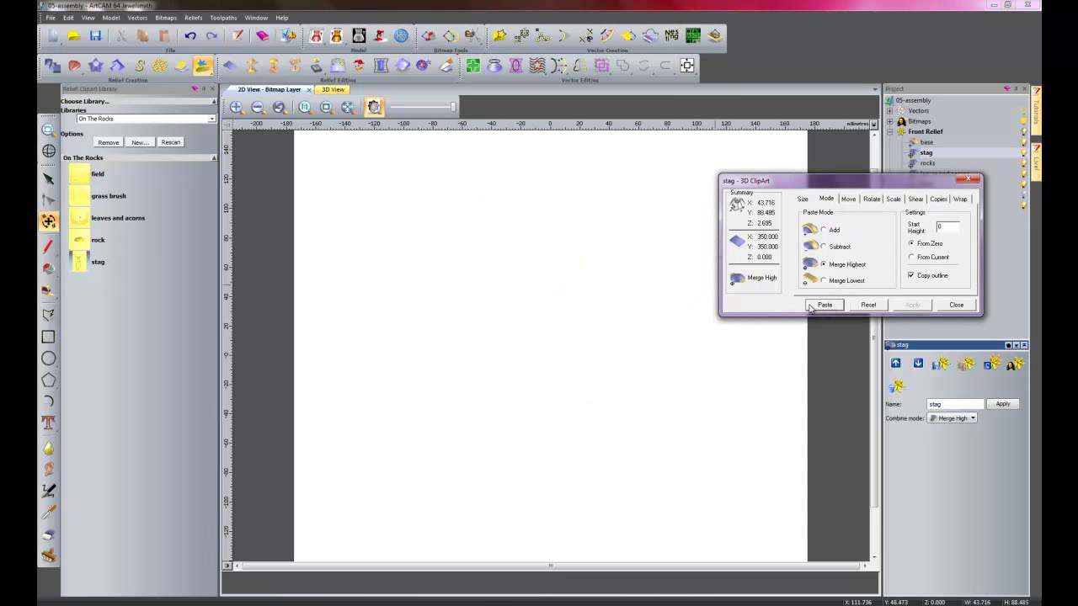
{"action": "left_click", "coordinate": [957, 304]}
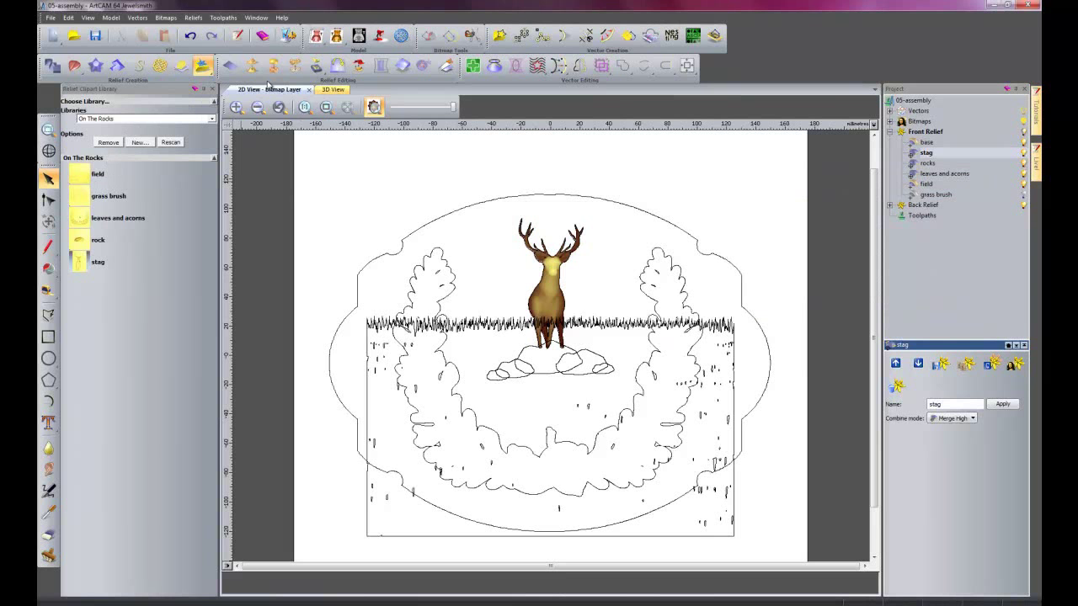
- Check how the stag meets the rocks in the 3D view and scale the stag layer's relief to a height of 5 mm
{"action": "left_click", "coordinate": [330, 90]}
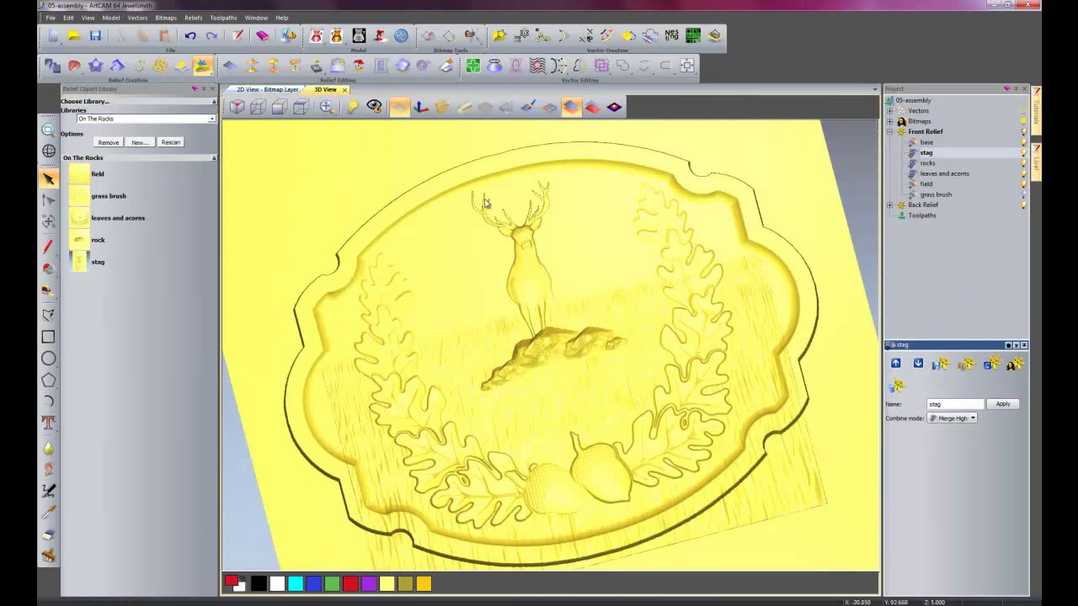
{"action": "scroll", "coordinate": [568, 319], "scroll_direction": "up", "scroll_amount": 3}
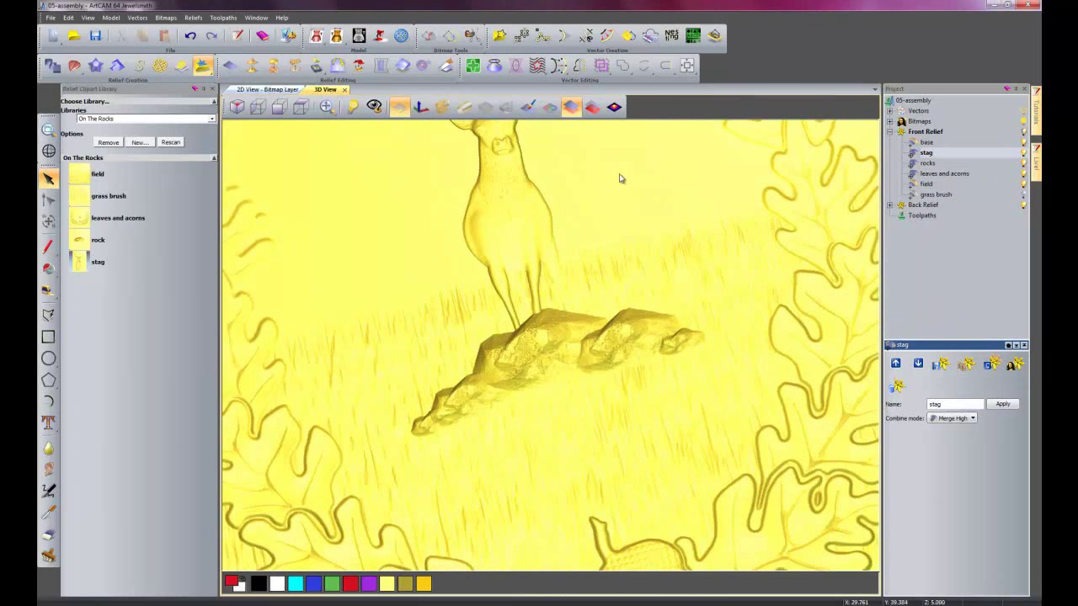
{"action": "scroll", "coordinate": [594, 269], "scroll_direction": "up", "scroll_amount": 4}
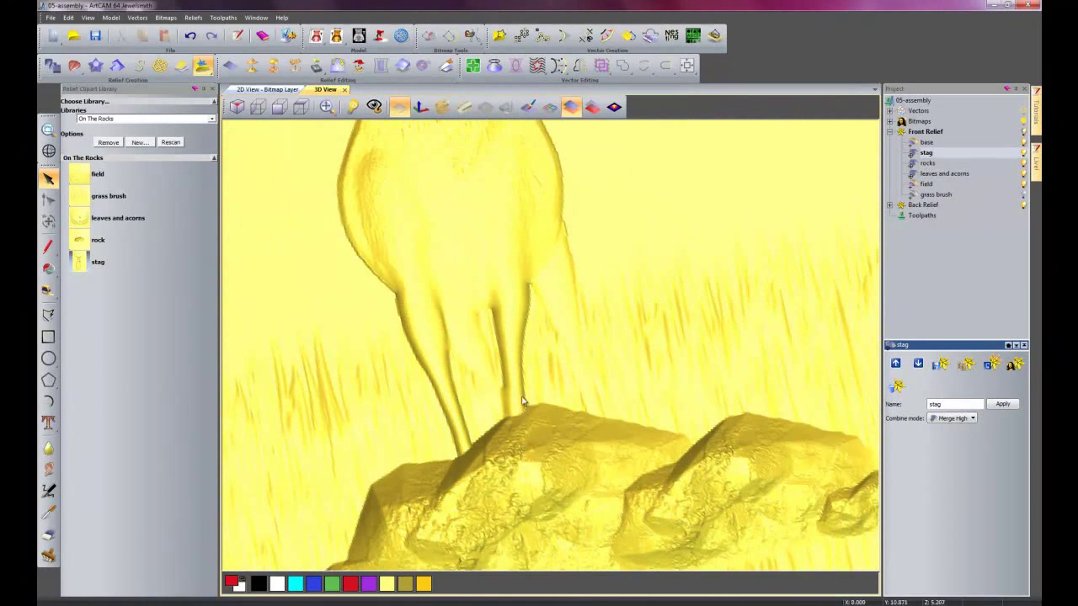
{"action": "scroll", "coordinate": [519, 393], "scroll_direction": "down", "scroll_amount": 5}
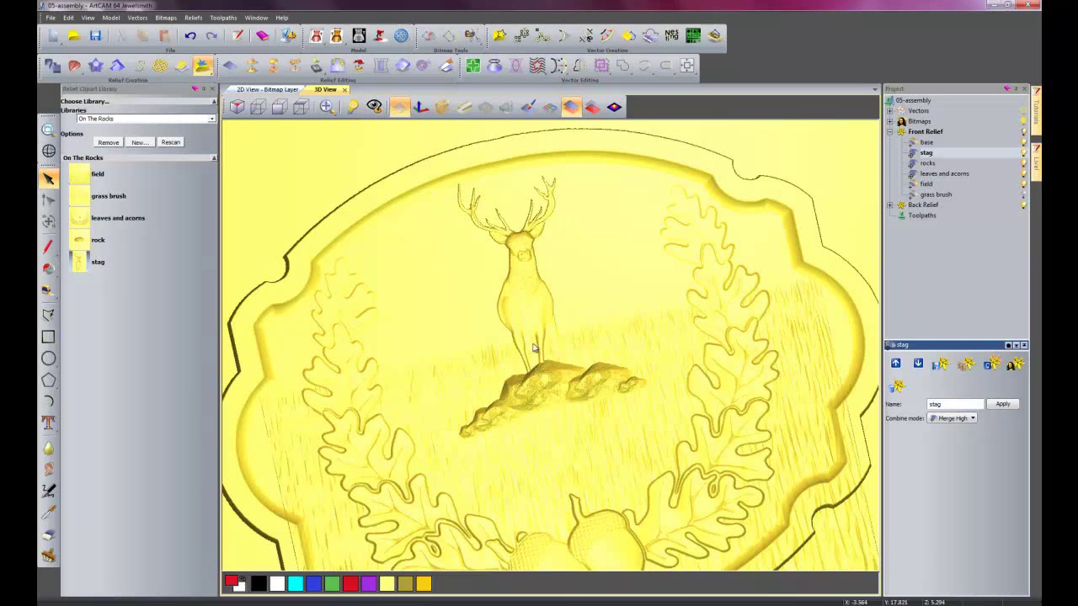
{"action": "scroll", "coordinate": [540, 352], "scroll_direction": "up", "scroll_amount": 4}
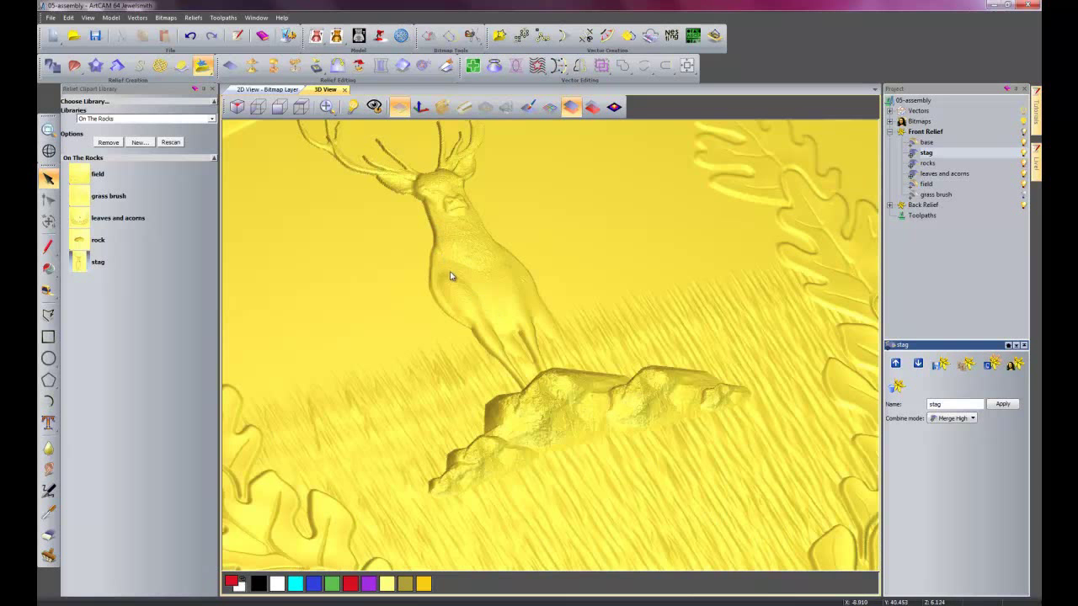
{"action": "left_click_drag", "start_coordinate": [497, 397], "coordinate": [585, 291]}
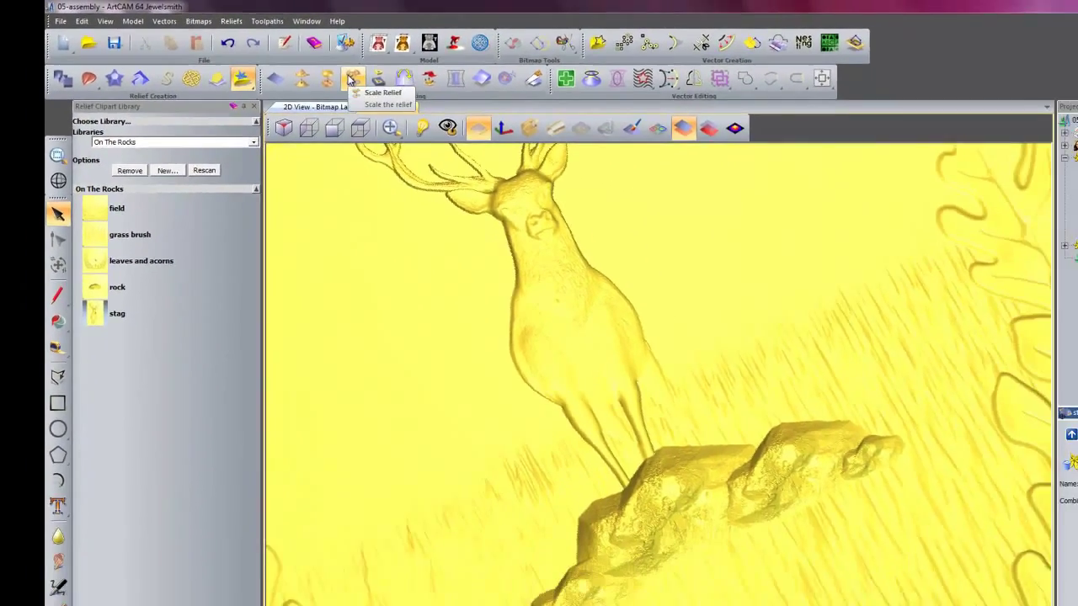
{"action": "left_click", "coordinate": [417, 94]}
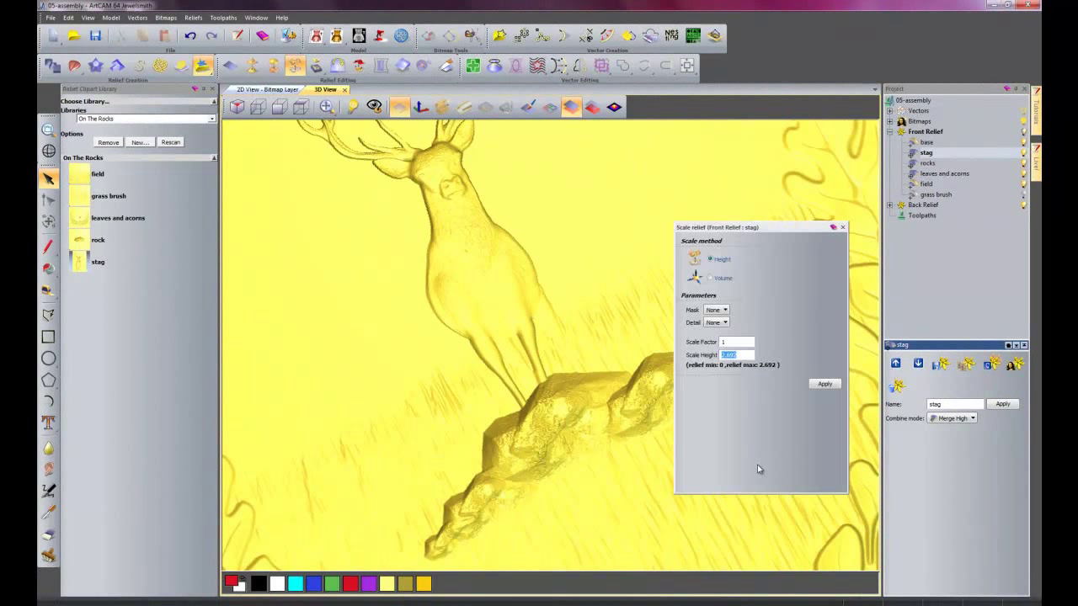
{"action": "left_click", "coordinate": [822, 385]}
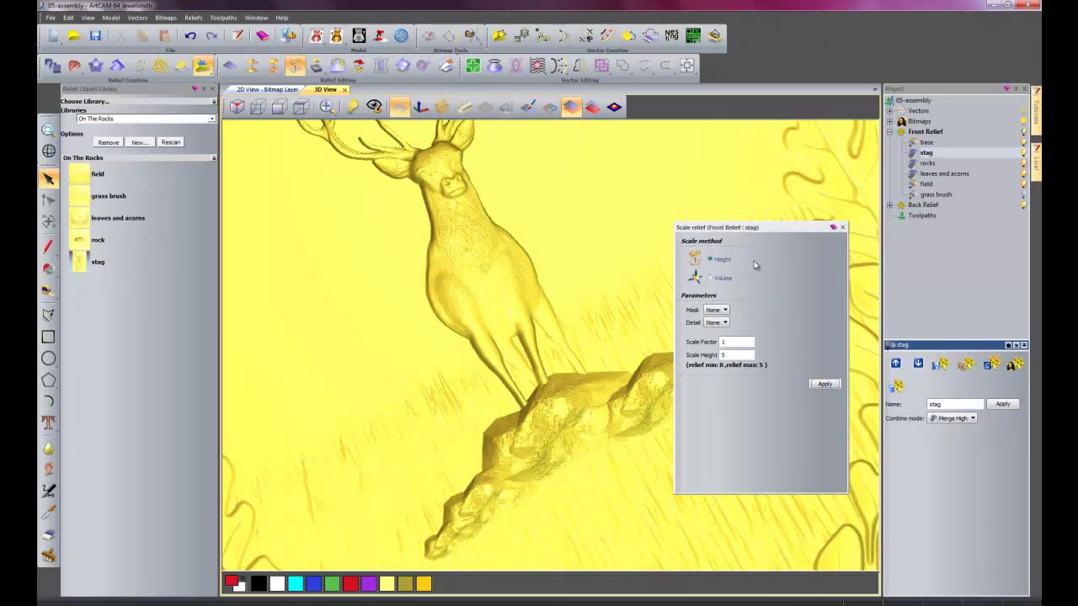
{"action": "left_click", "coordinate": [842, 227]}
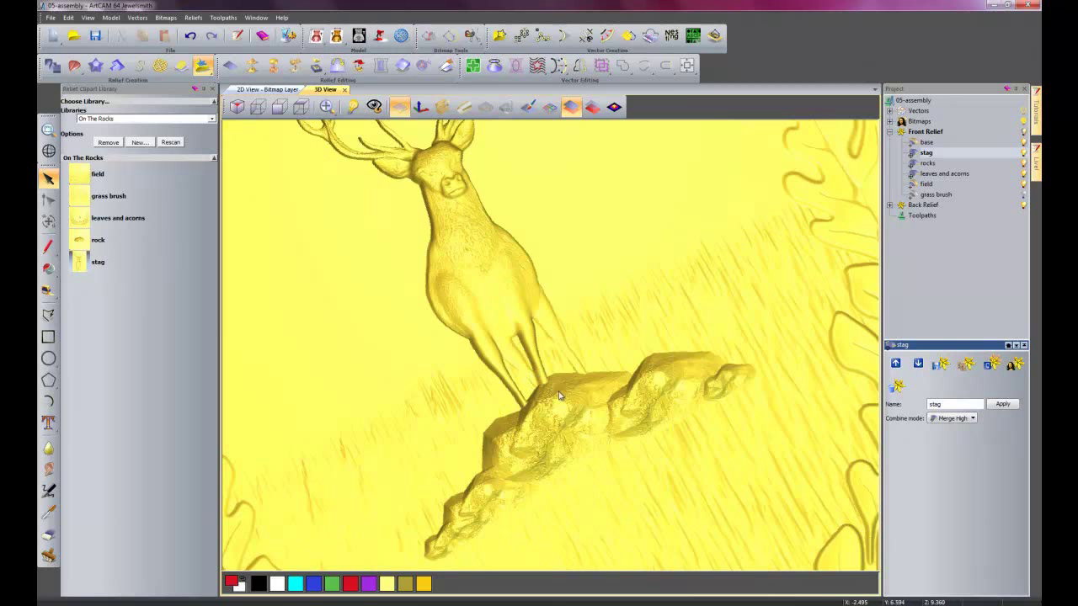
- Make the rocks layer active and scale its relief to a height of 5 mm
{"action": "scroll", "coordinate": [559, 396], "scroll_direction": "down", "scroll_amount": 5}
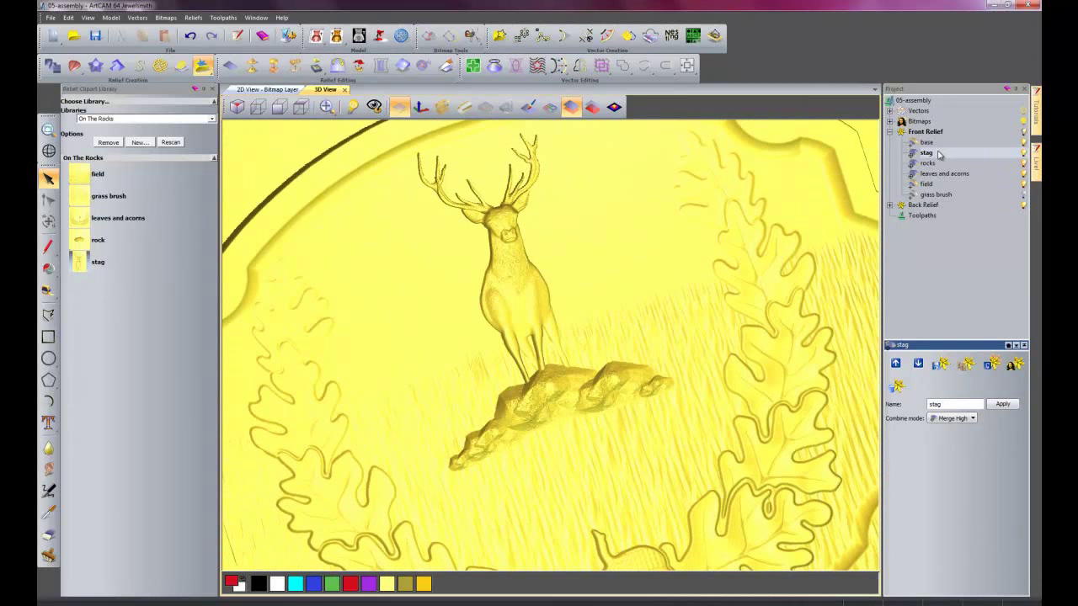
{"action": "left_click", "coordinate": [931, 162]}
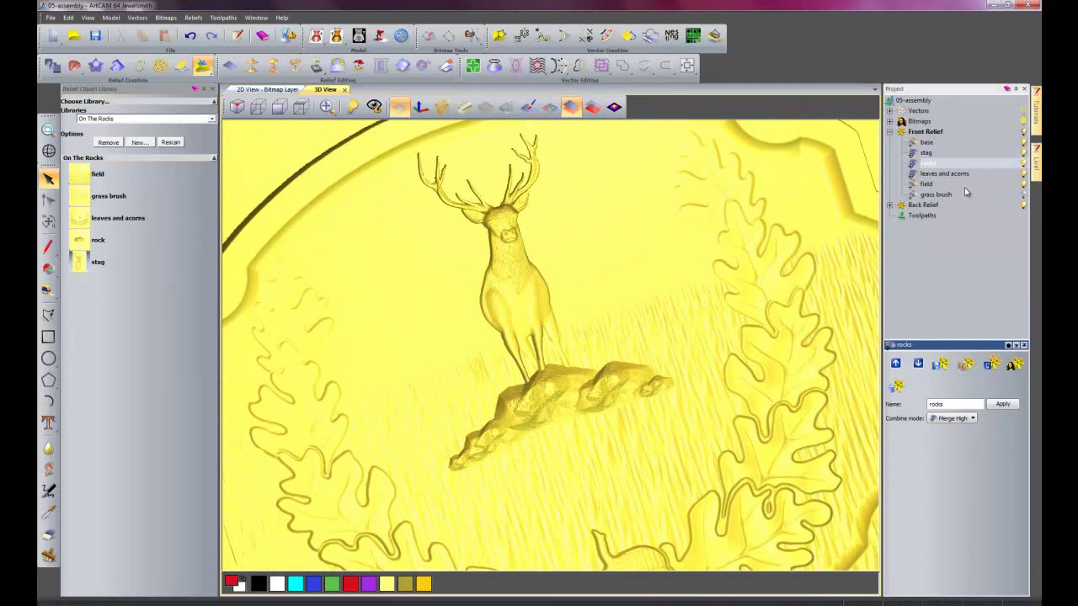
{"action": "left_click", "coordinate": [295, 67]}
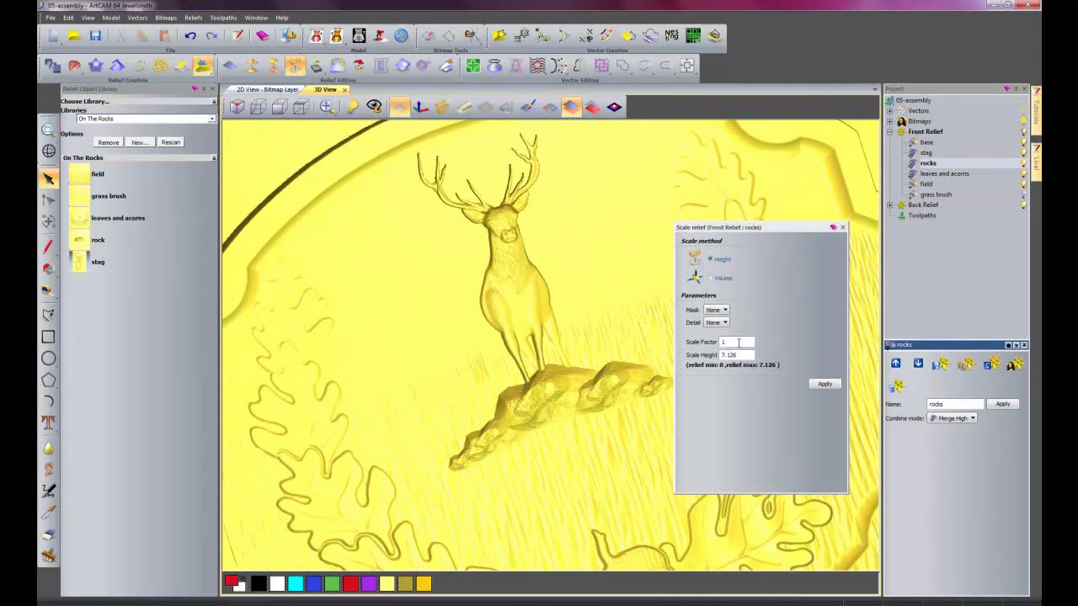
{"action": "double_click", "coordinate": [741, 355]}
{"action": "type", "text": "5"}
{"action": "left_click", "coordinate": [825, 384]}
{"action": "left_click_drag", "start_coordinate": [757, 229], "coordinate": [963, 219]}
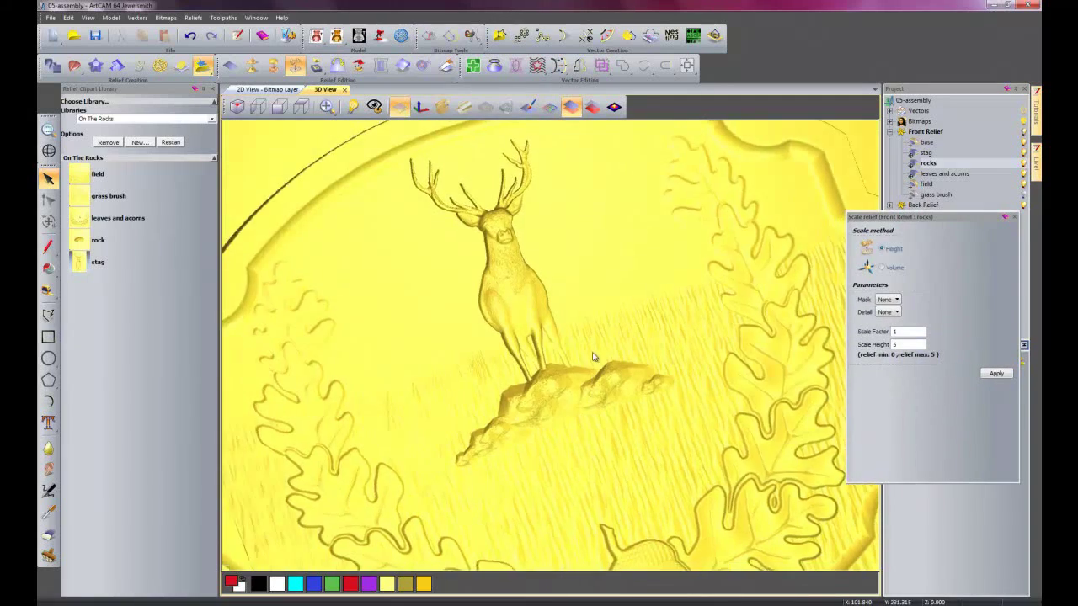
- Inspect the rocks from a low side angle and reduce the rocks relief's scale height to 3 mm
{"action": "left_click_drag", "start_coordinate": [593, 357], "coordinate": [609, 240]}
{"action": "scroll", "coordinate": [534, 378], "scroll_direction": "up", "scroll_amount": 10}
{"action": "left_click_drag", "start_coordinate": [745, 380], "coordinate": [847, 337]}
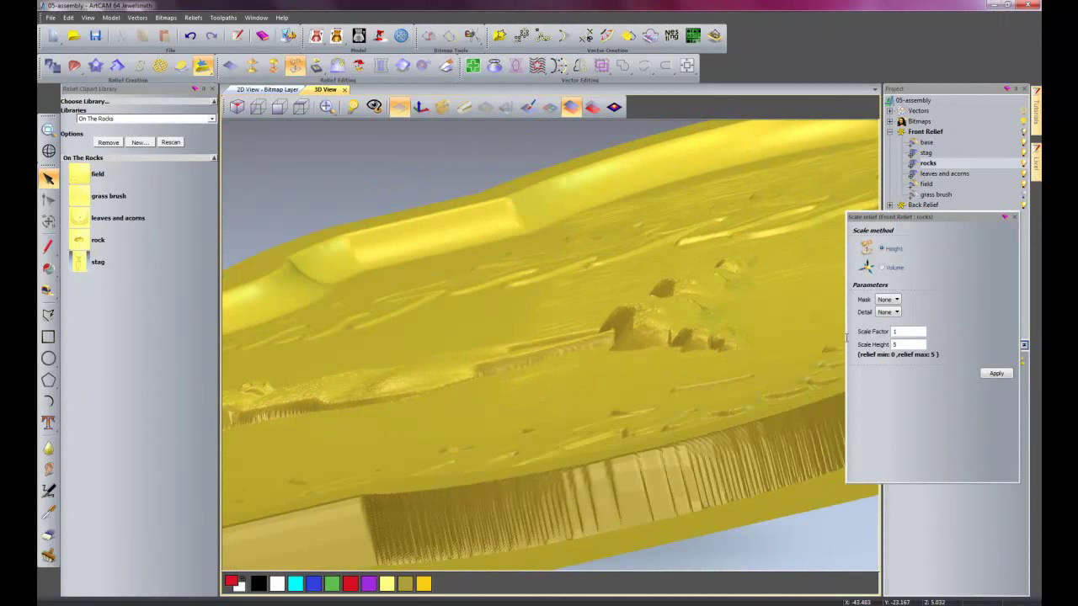
{"action": "left_click", "coordinate": [925, 345]}
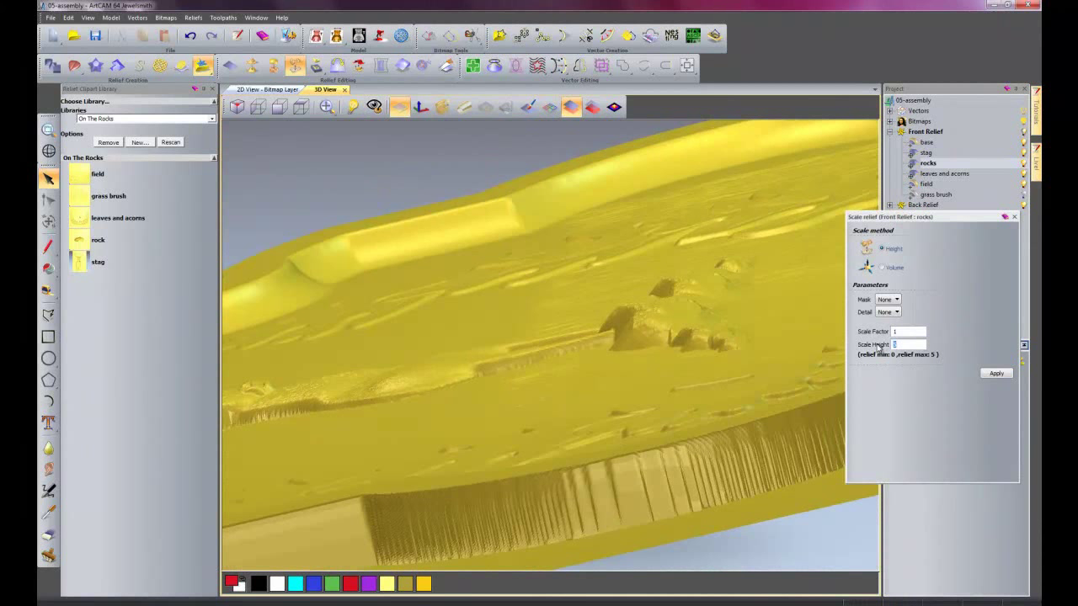
{"action": "left_click", "coordinate": [997, 375]}
{"action": "left_click", "coordinate": [997, 376]}
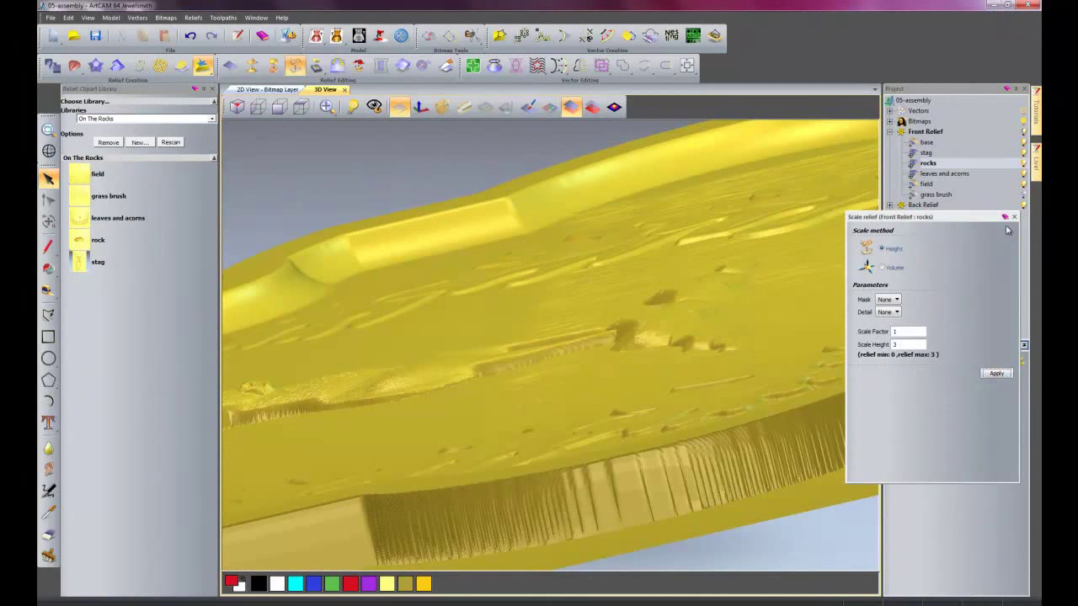
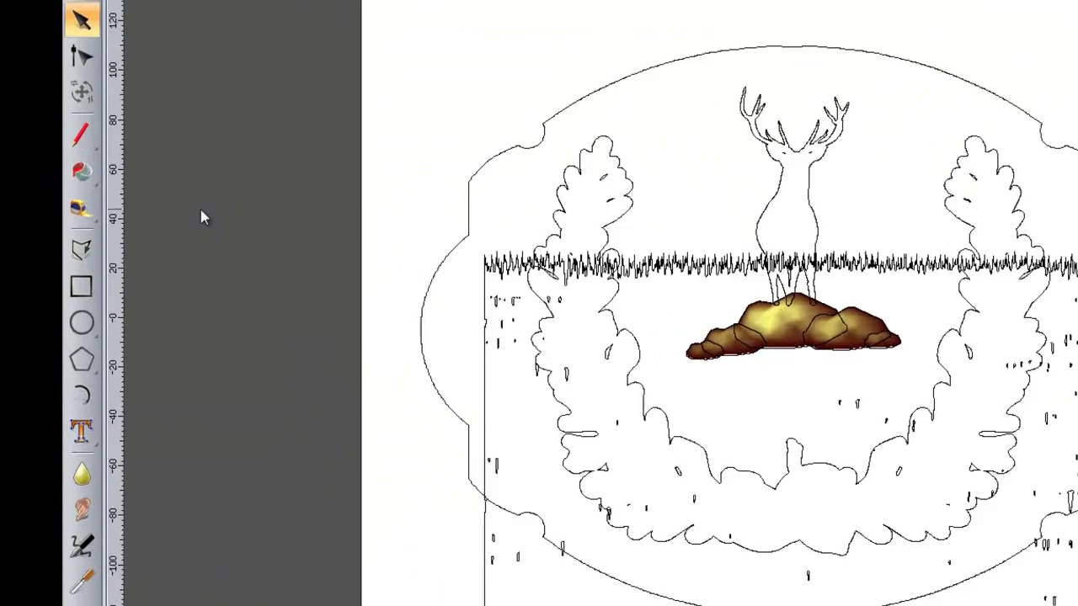
- Create a circle vector with an 80 mm radius centred at X 0, Y 0 in the 2D view
{"action": "left_click", "coordinate": [86, 322]}
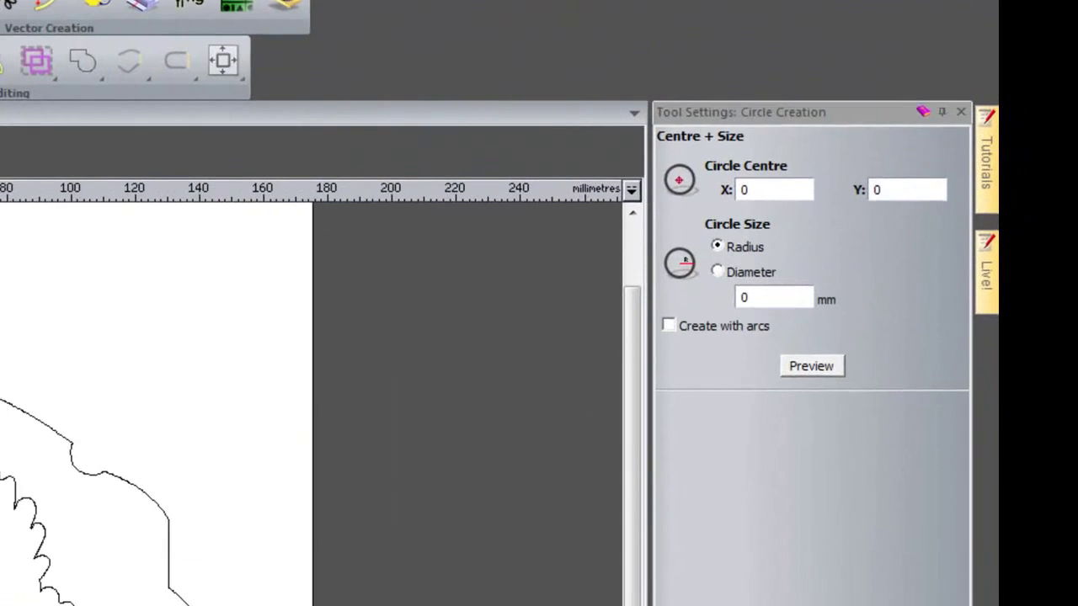
{"action": "type", "text": "8"}
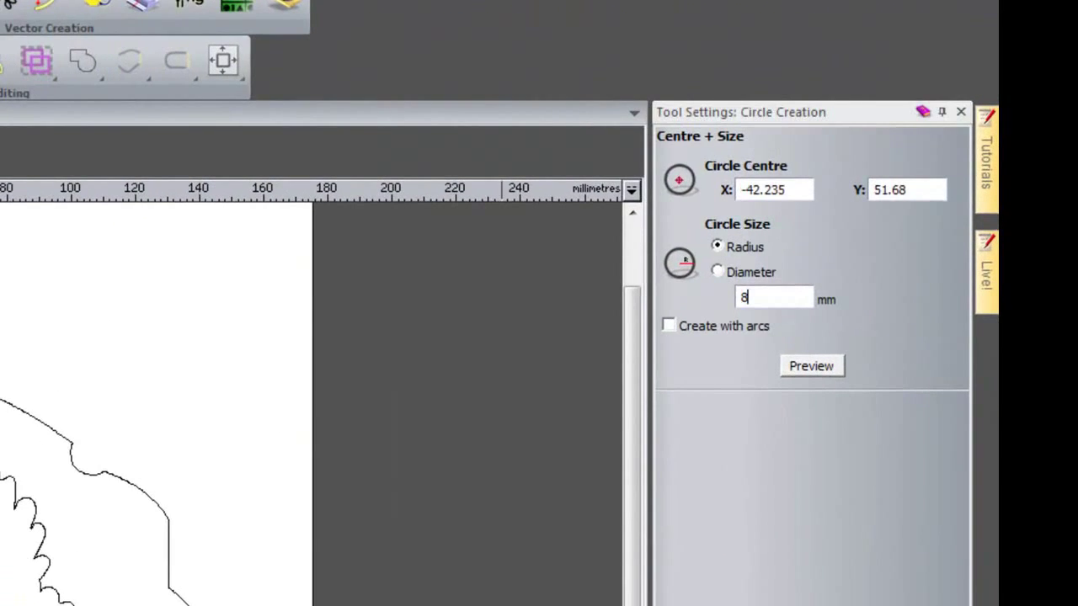
{"action": "left_click", "coordinate": [802, 368]}
{"action": "left_click_drag", "start_coordinate": [801, 191], "coordinate": [681, 192]}
{"action": "type", "text": "0"}
{"action": "left_click_drag", "start_coordinate": [934, 190], "coordinate": [604, 192]}
{"action": "type", "text": "0"}
{"action": "left_click", "coordinate": [795, 366]}
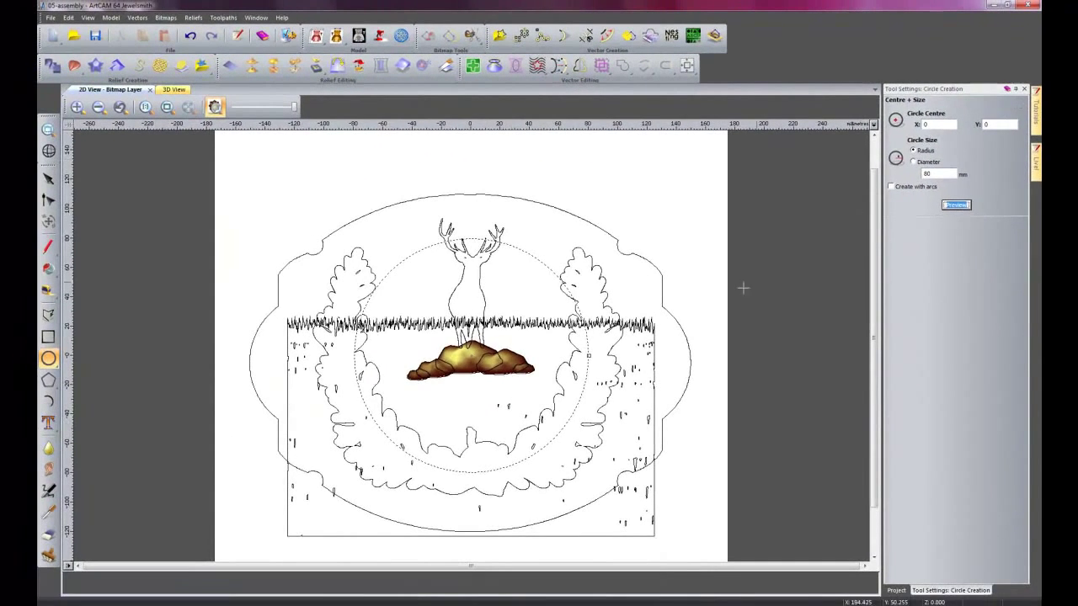
{"action": "key", "text": "Escape"}
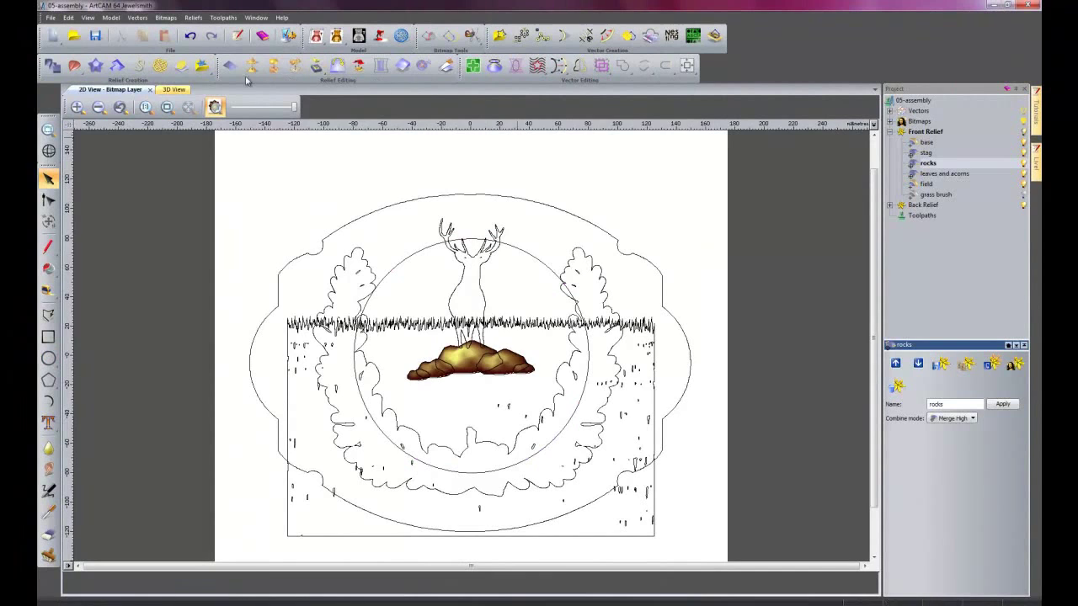
- Fade the field layer's relief inside the circle with a Radial fade at 100% strength, centred at X 0, Y 0
{"action": "left_click", "coordinate": [175, 89]}
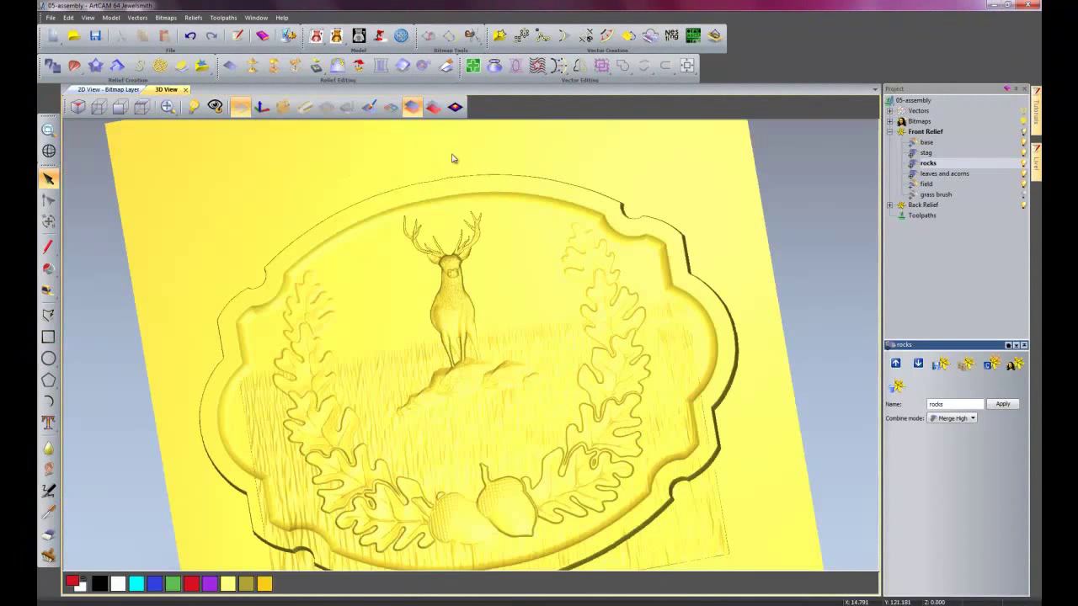
{"action": "left_click", "coordinate": [391, 107]}
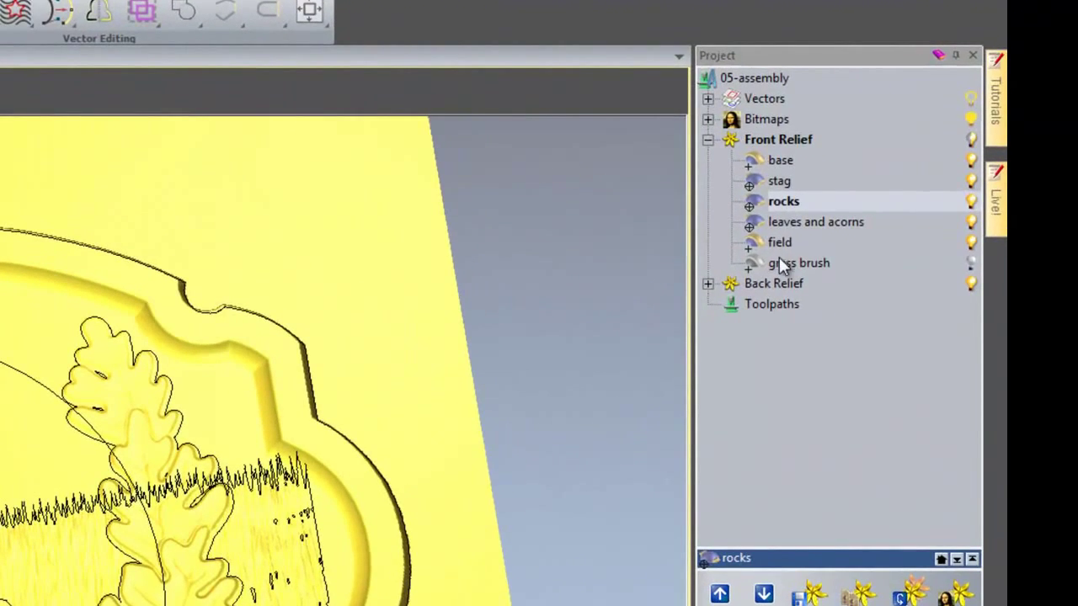
{"action": "left_click", "coordinate": [779, 245]}
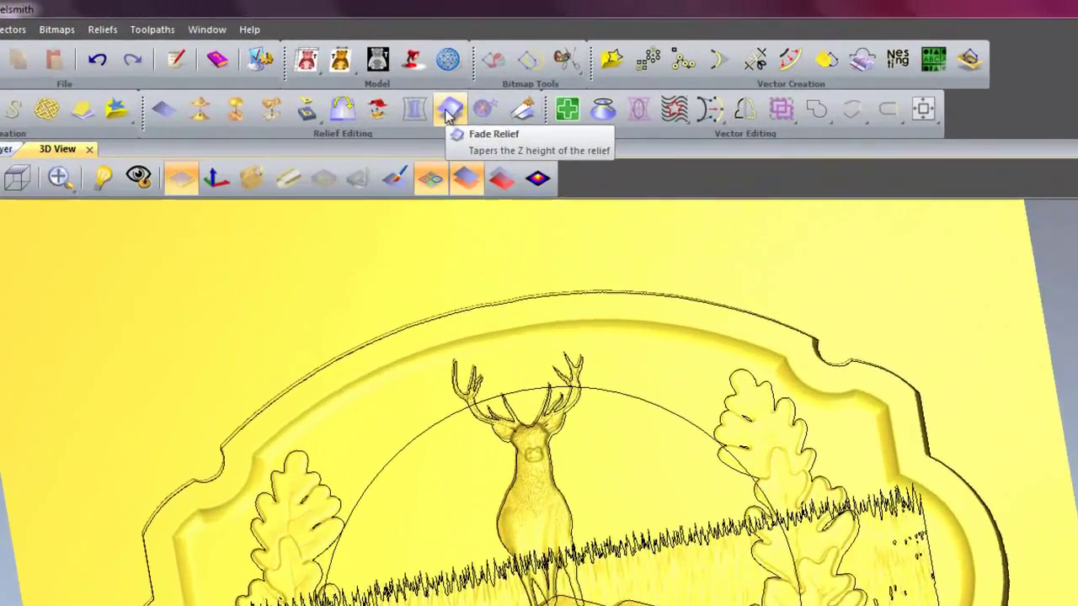
{"action": "left_click", "coordinate": [402, 65]}
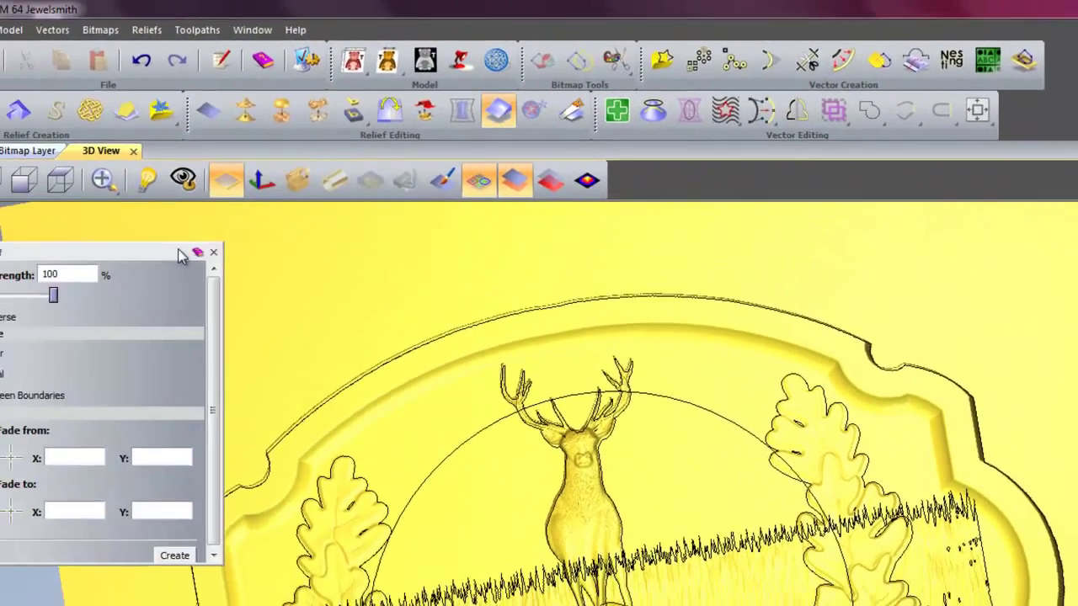
{"action": "left_click", "coordinate": [130, 321]}
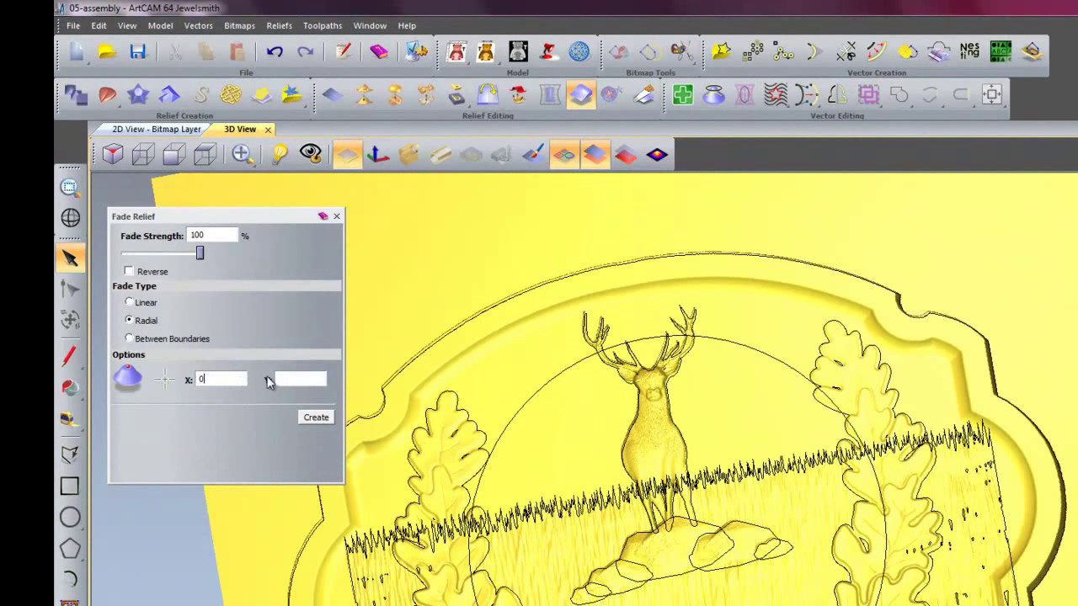
{"action": "type", "text": "0"}
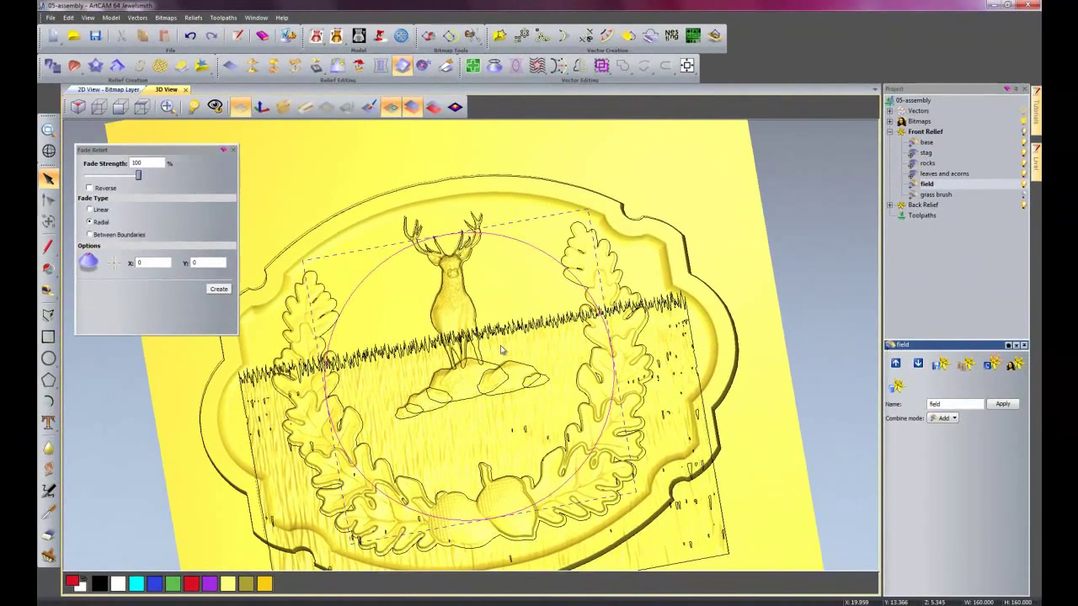
{"action": "left_click", "coordinate": [218, 289]}
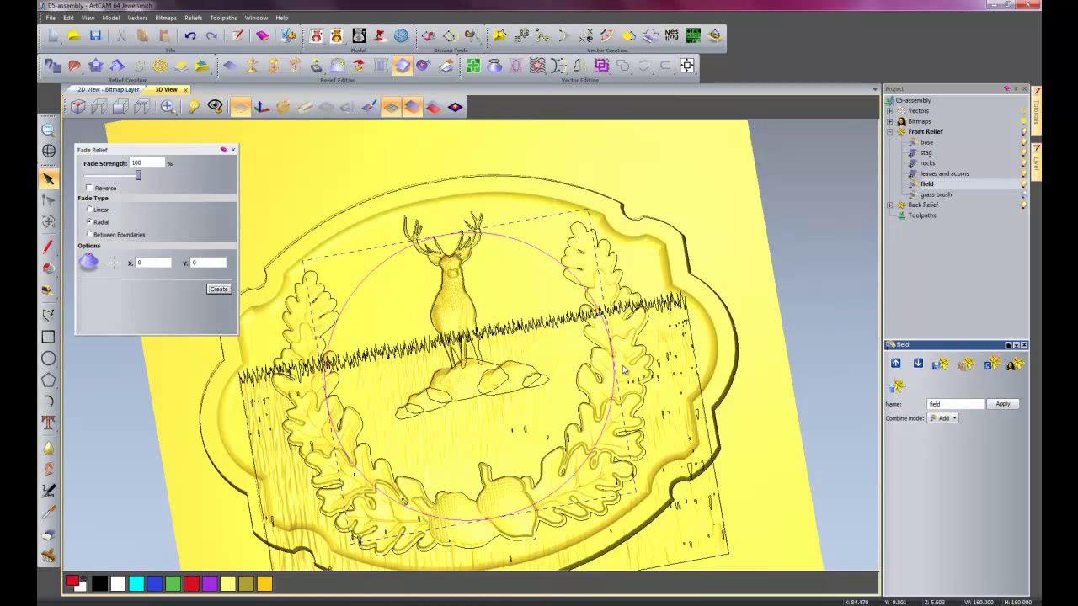
{"action": "left_click", "coordinate": [233, 150]}
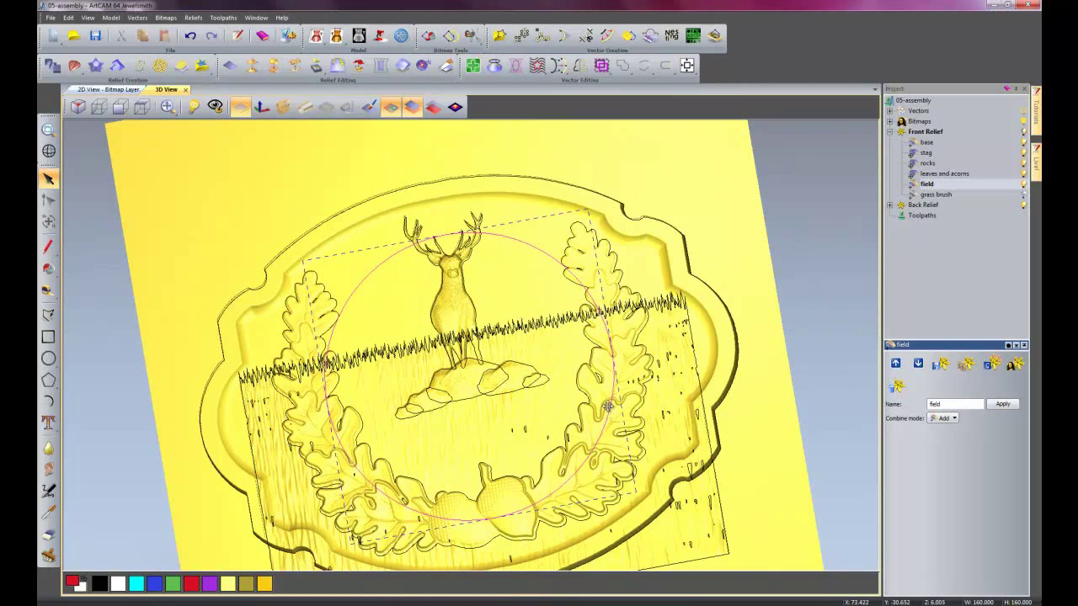
- Zero the field relief outside the selected circle with the Shape Editor, hide the vectors and check the grass around the rocks in 3D
{"action": "key", "text": "F12"}
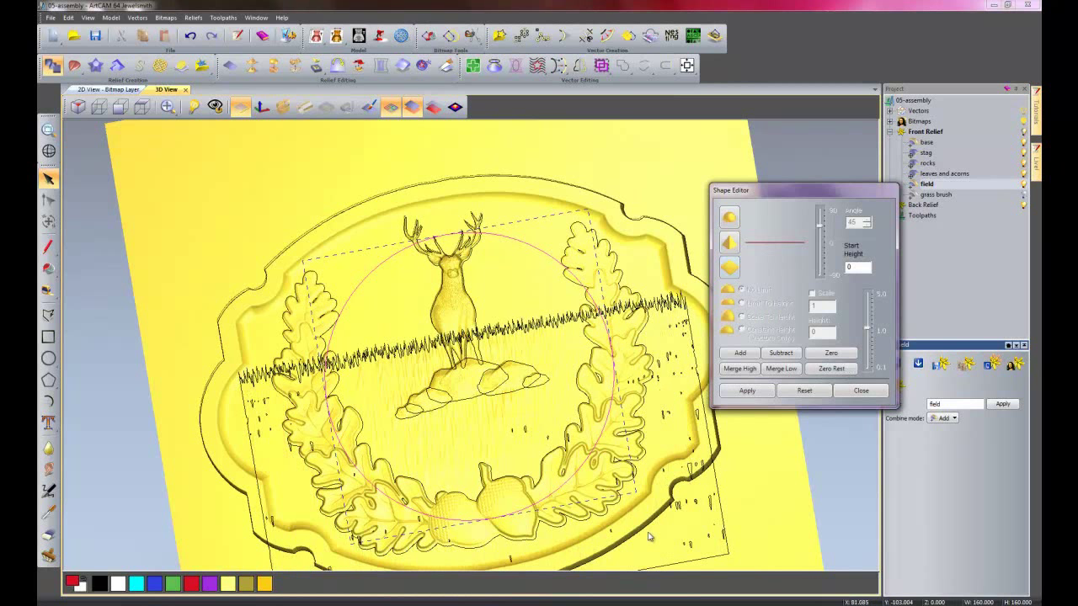
{"action": "left_click", "coordinate": [862, 392]}
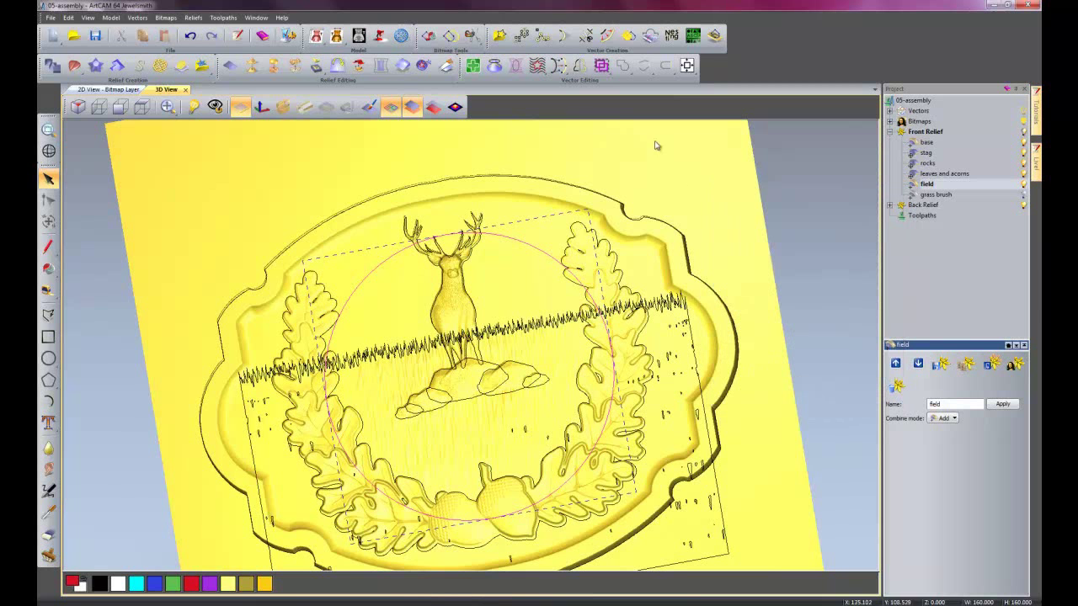
{"action": "left_click", "coordinate": [388, 109]}
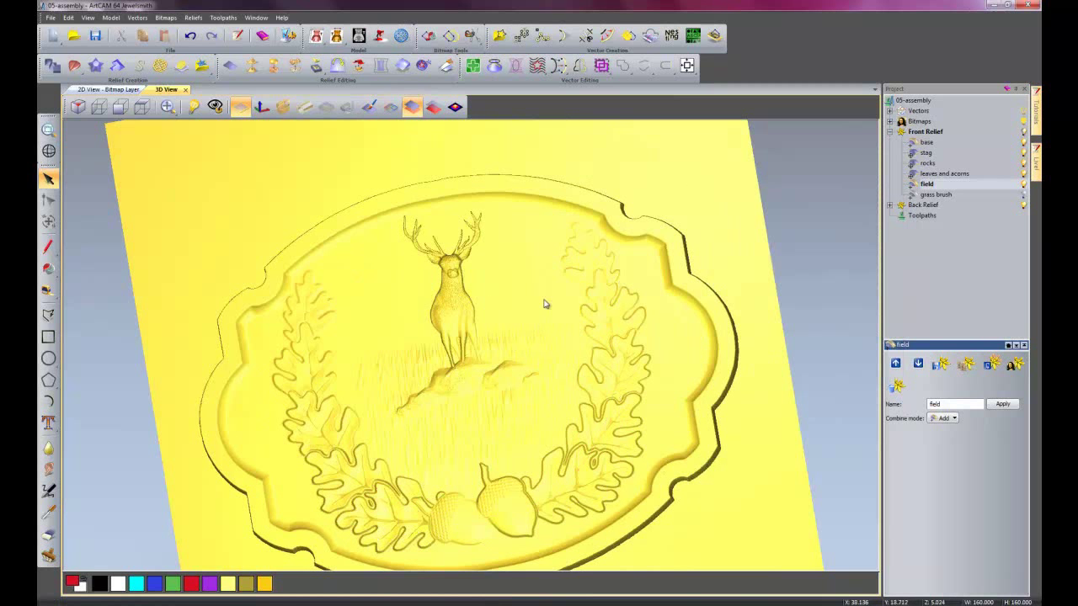
{"action": "scroll", "coordinate": [546, 303], "scroll_direction": "up", "scroll_amount": 4}
{"action": "left_click_drag", "start_coordinate": [596, 288], "coordinate": [715, 269]}
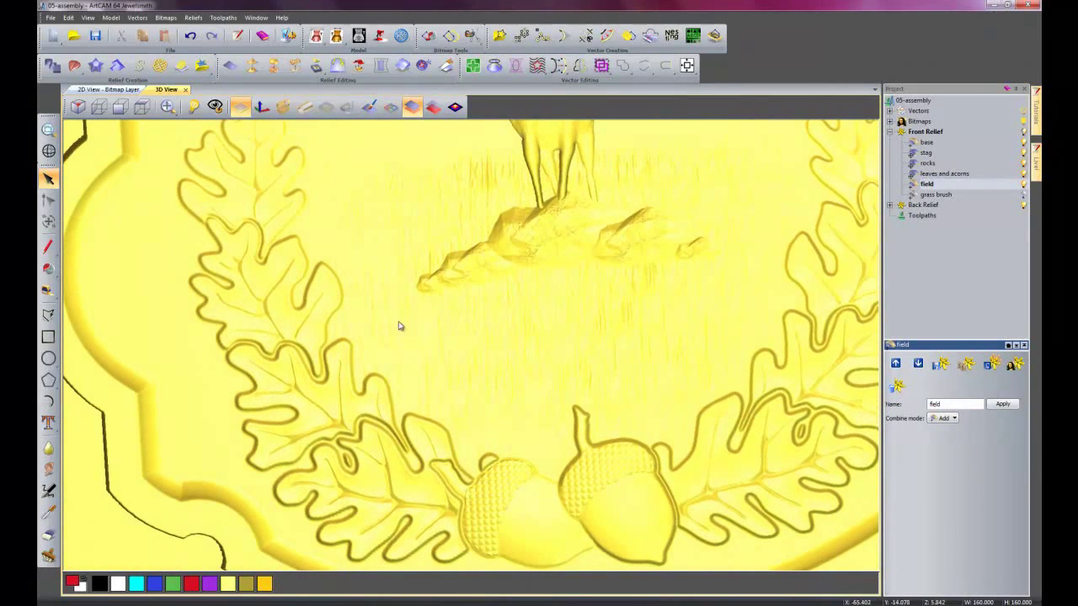
{"action": "scroll", "coordinate": [399, 325], "scroll_direction": "down", "scroll_amount": 4}
{"action": "left_click_drag", "start_coordinate": [423, 320], "coordinate": [567, 391]}
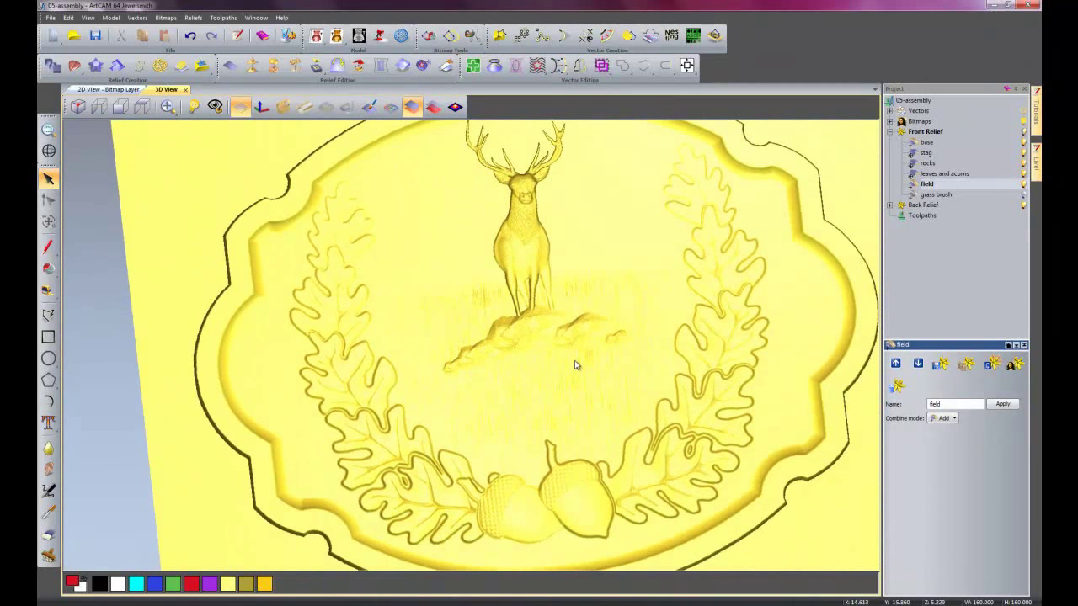
{"action": "scroll", "coordinate": [551, 366], "scroll_direction": "up", "scroll_amount": 5}
- Paste the grass brush clipart from the On The Rocks library onto the grass brush layer using Merge High, and close the library
{"action": "key", "text": "Down"}
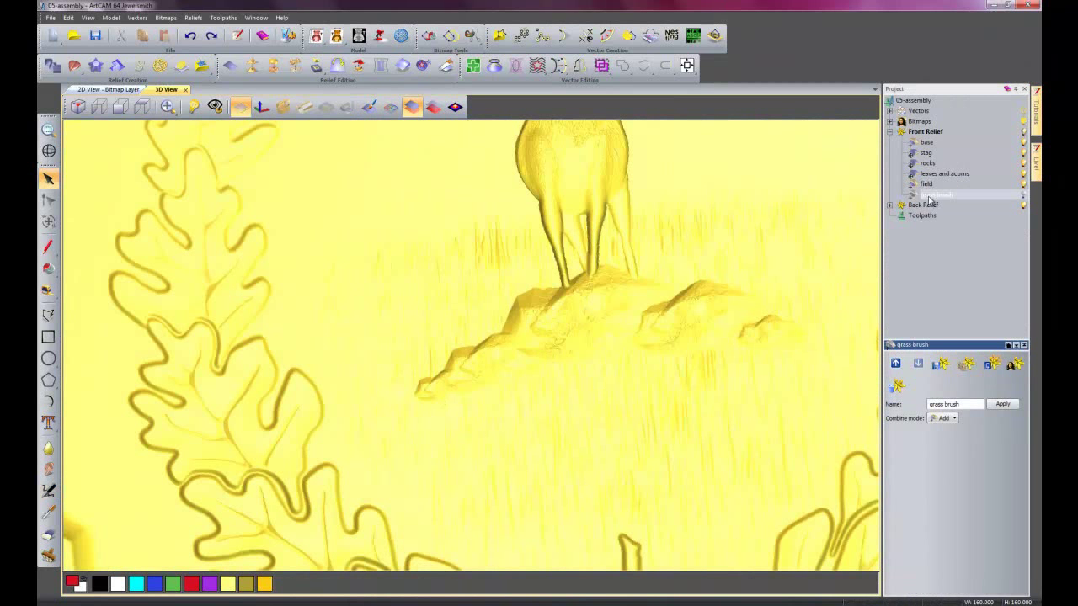
{"action": "left_click", "coordinate": [108, 89]}
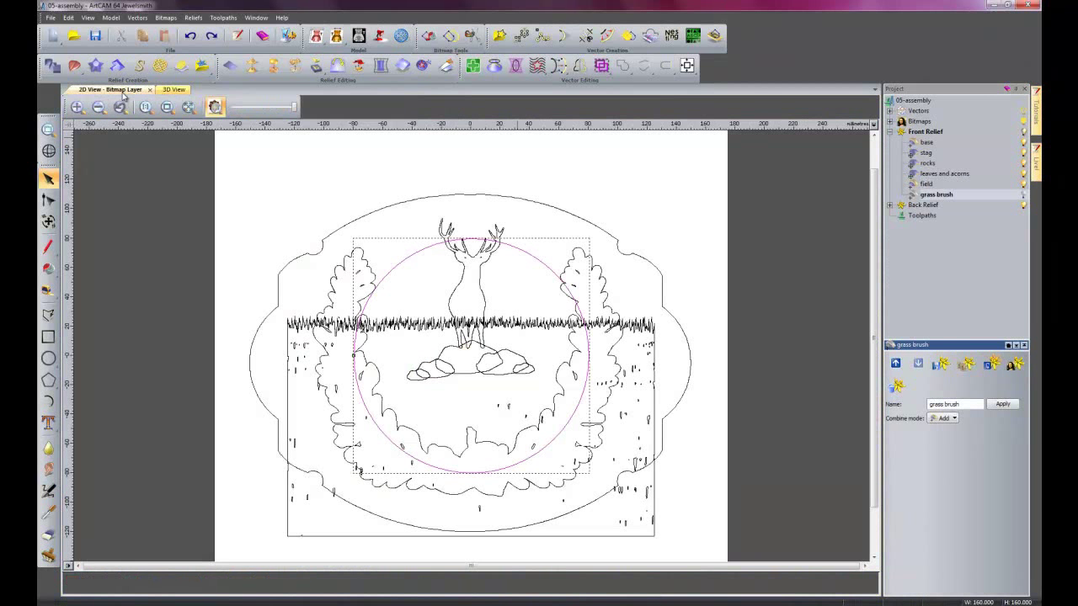
{"action": "left_click", "coordinate": [202, 66]}
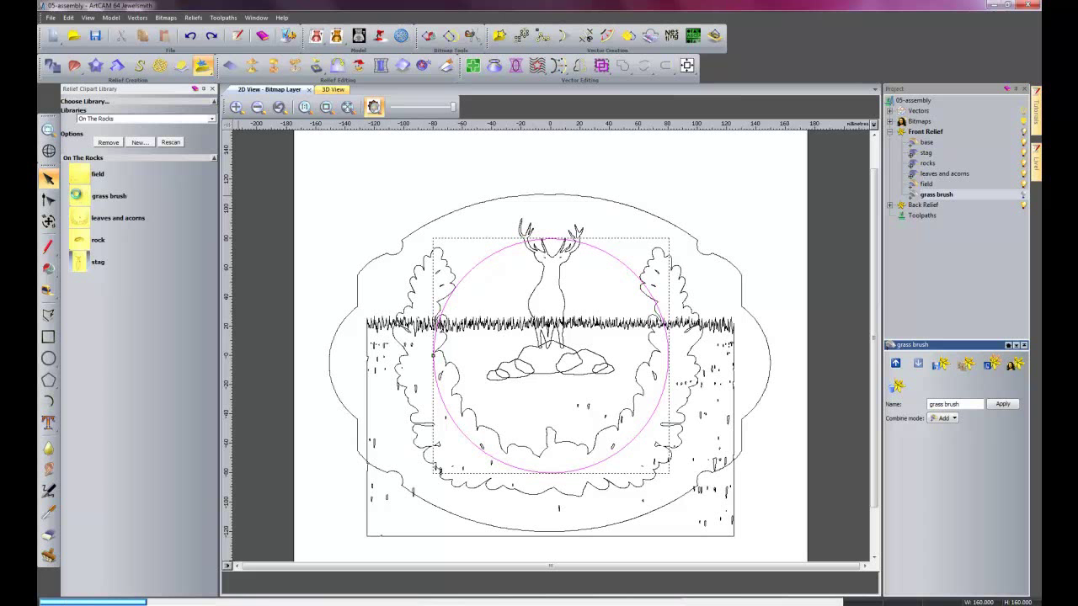
{"action": "left_click", "coordinate": [48, 221]}
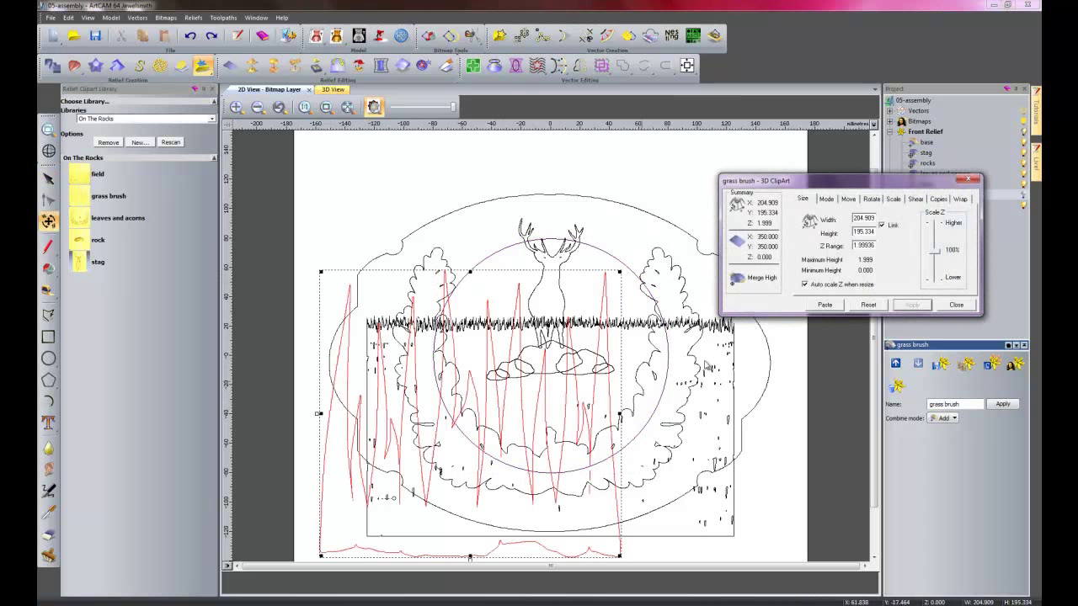
{"action": "left_click", "coordinate": [826, 305]}
{"action": "left_click_drag", "start_coordinate": [811, 185], "coordinate": [635, 154]}
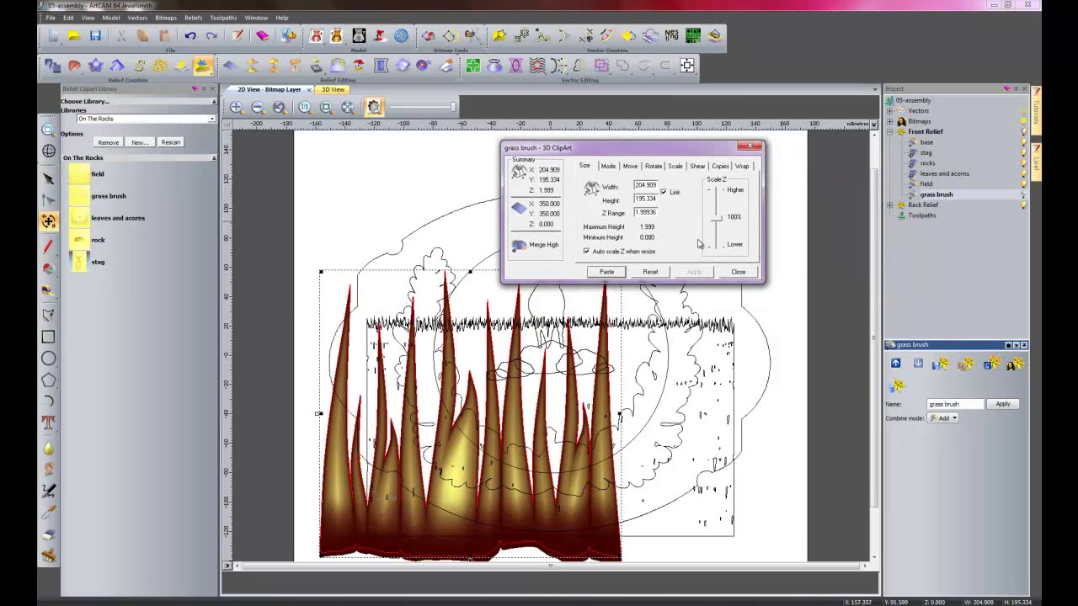
{"action": "left_click", "coordinate": [745, 274]}
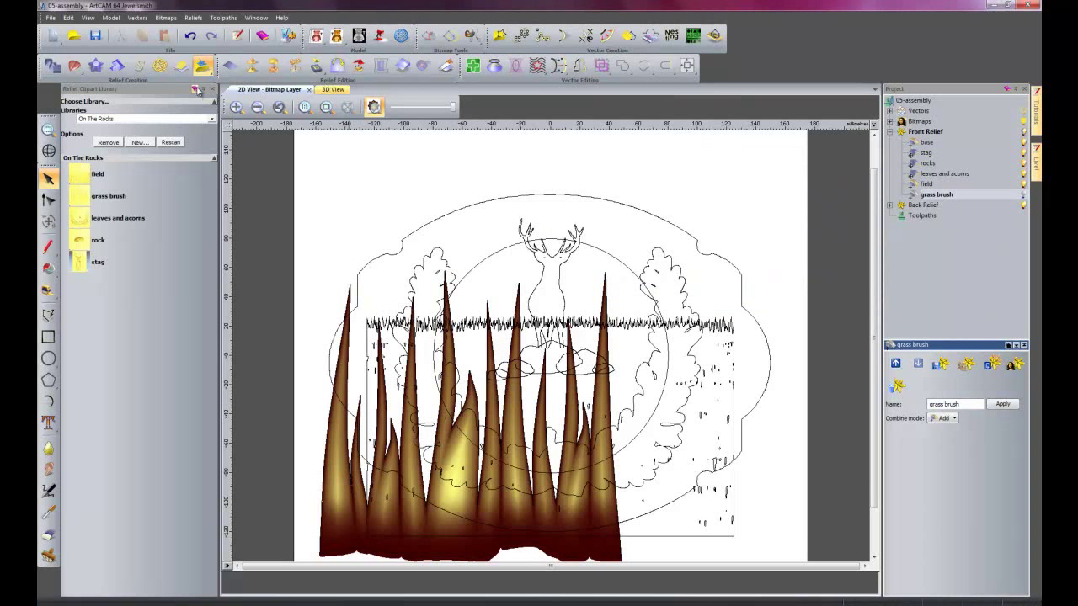
{"action": "left_click", "coordinate": [212, 90]}
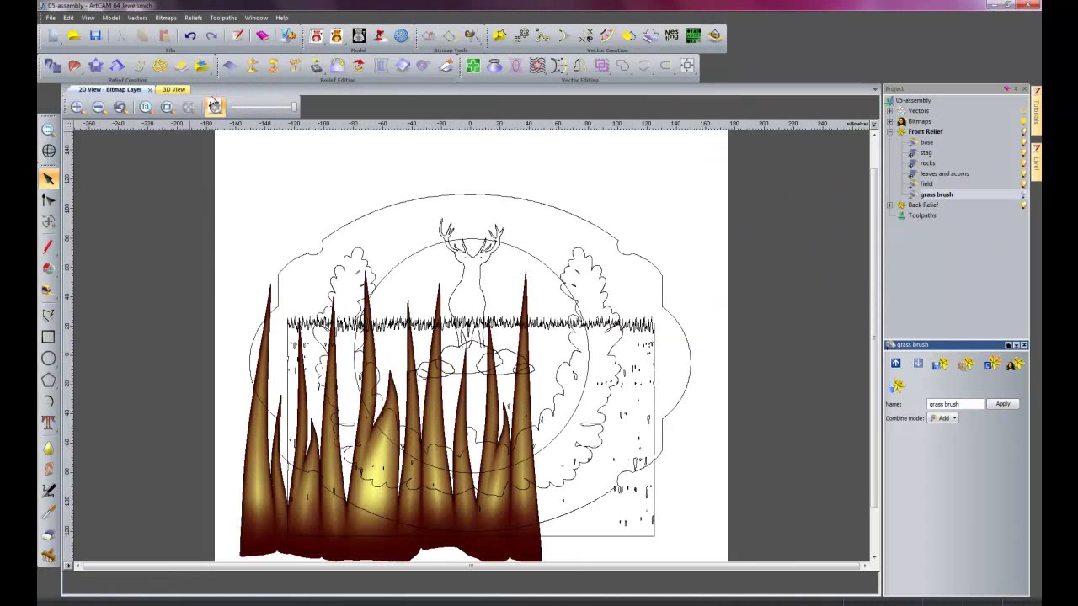
- Make the rocks layer active in the 3D view and set up the Deposit tool with the grass brush layer and a diameter of 50
{"action": "left_click", "coordinate": [171, 90]}
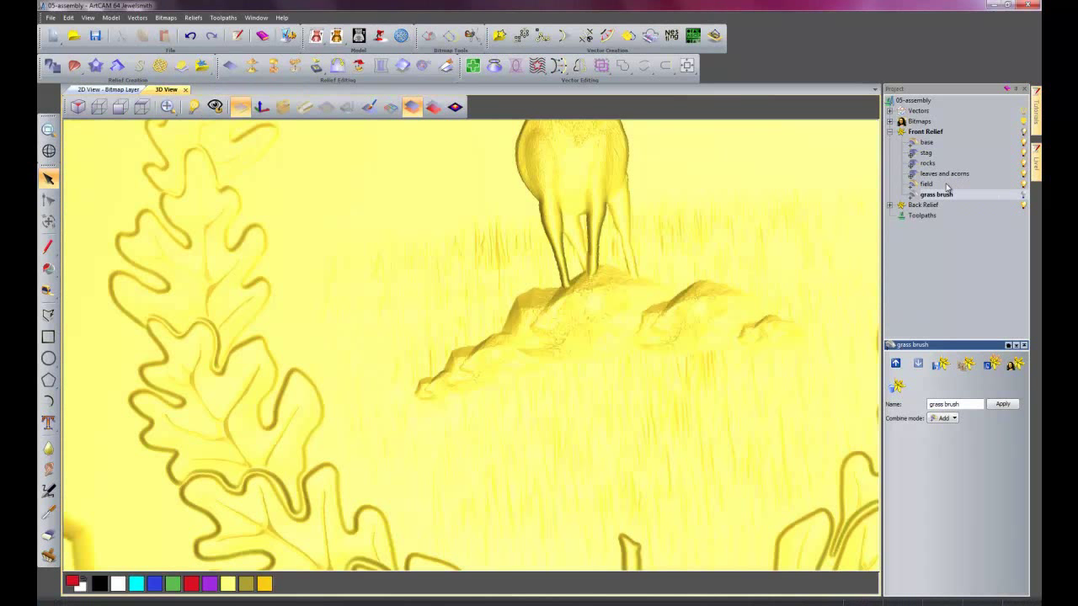
{"action": "left_click", "coordinate": [928, 164]}
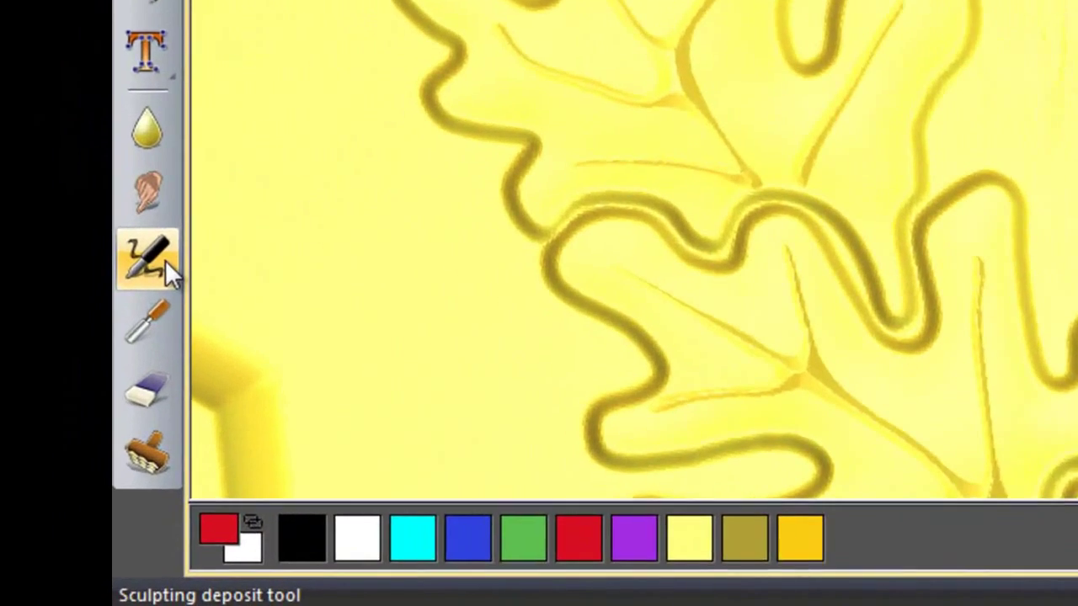
{"action": "left_click", "coordinate": [167, 261]}
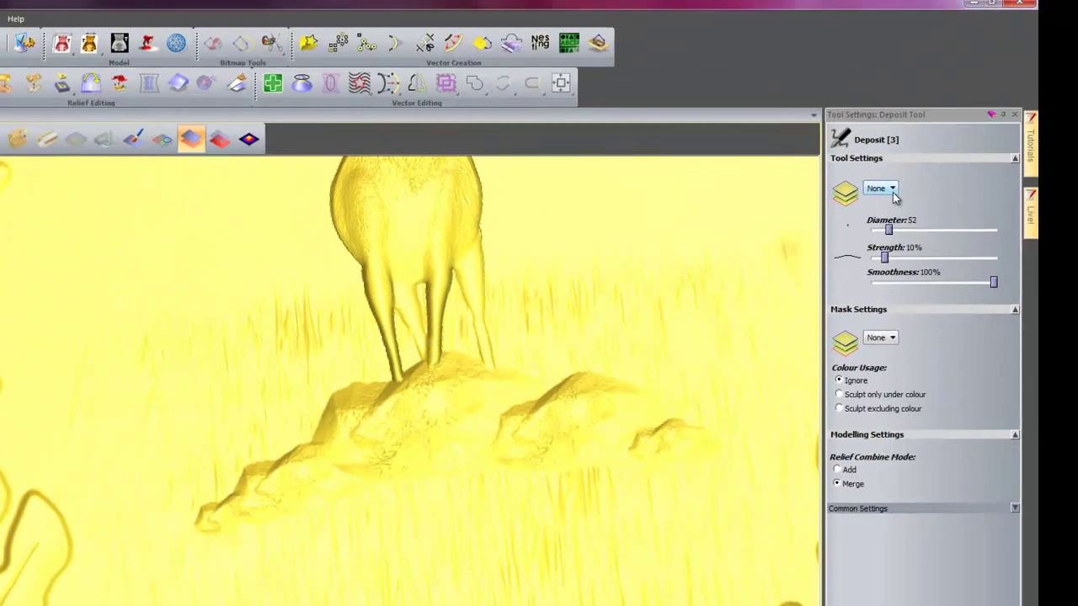
{"action": "left_click", "coordinate": [871, 192]}
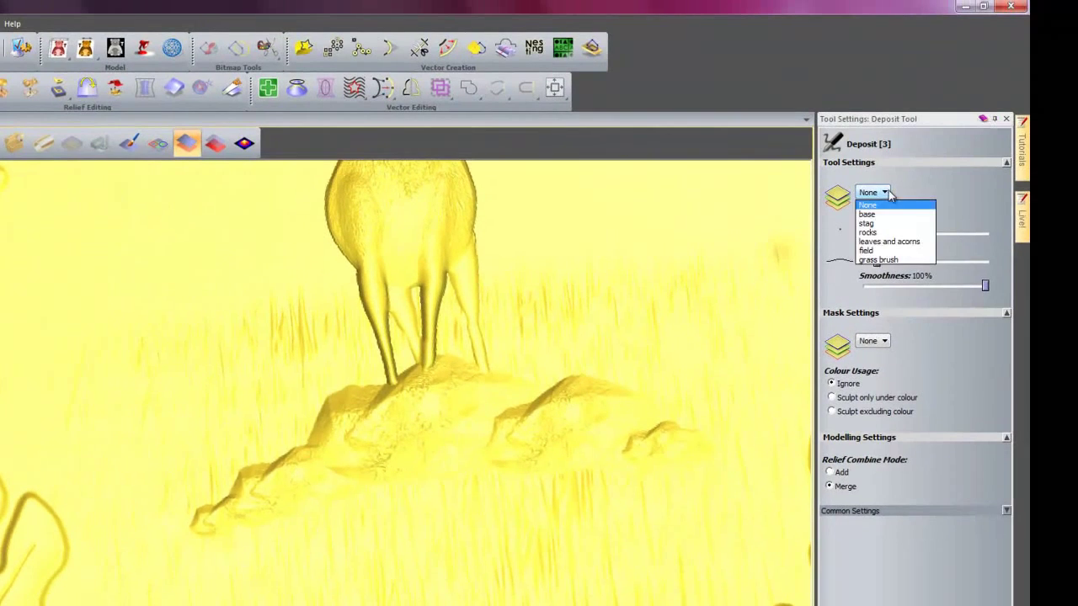
{"action": "left_click", "coordinate": [883, 261]}
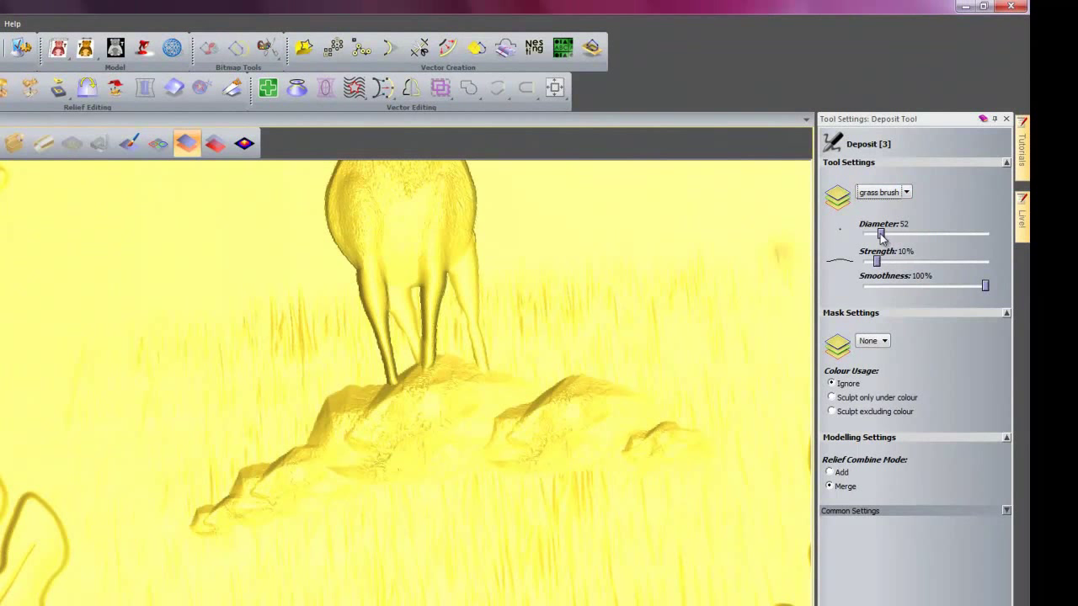
{"action": "left_click_drag", "start_coordinate": [880, 236], "coordinate": [883, 237]}
{"action": "key", "text": "Escape"}
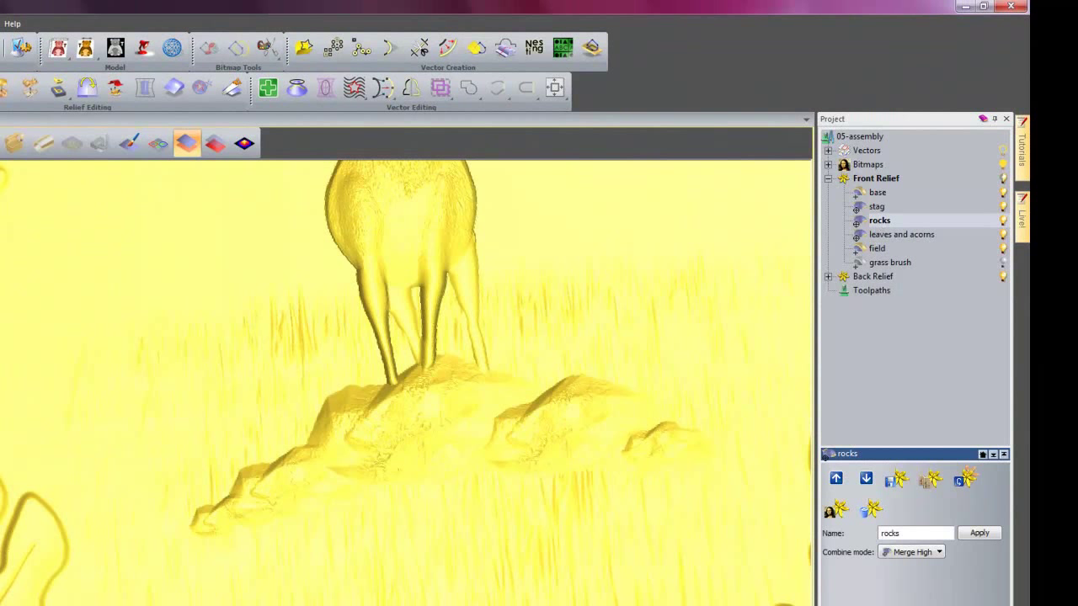
{"action": "key", "text": "3"}
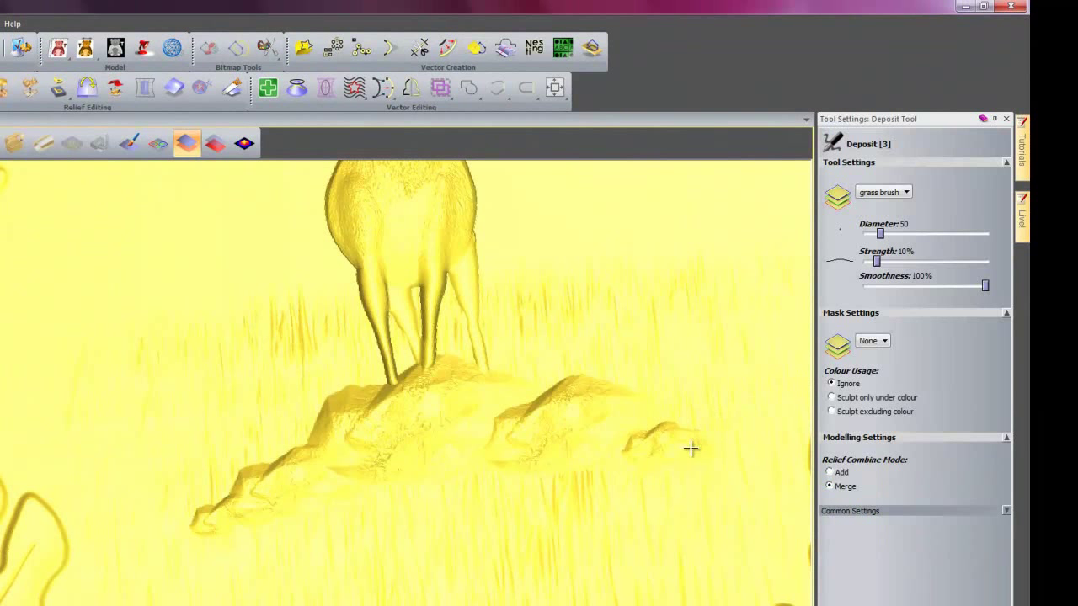
- Deposit grass along the lower edge of the small rightmost rock, and set the brush strength to 12% with the whole sign in view
{"action": "left_click_drag", "start_coordinate": [699, 453], "coordinate": [679, 458]}
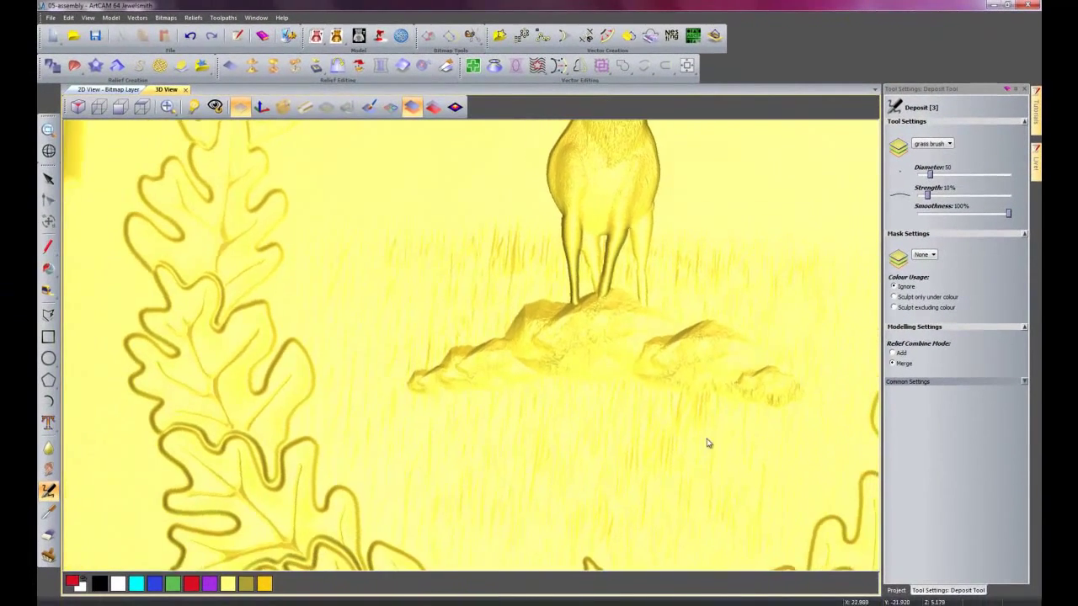
{"action": "left_click", "coordinate": [167, 106]}
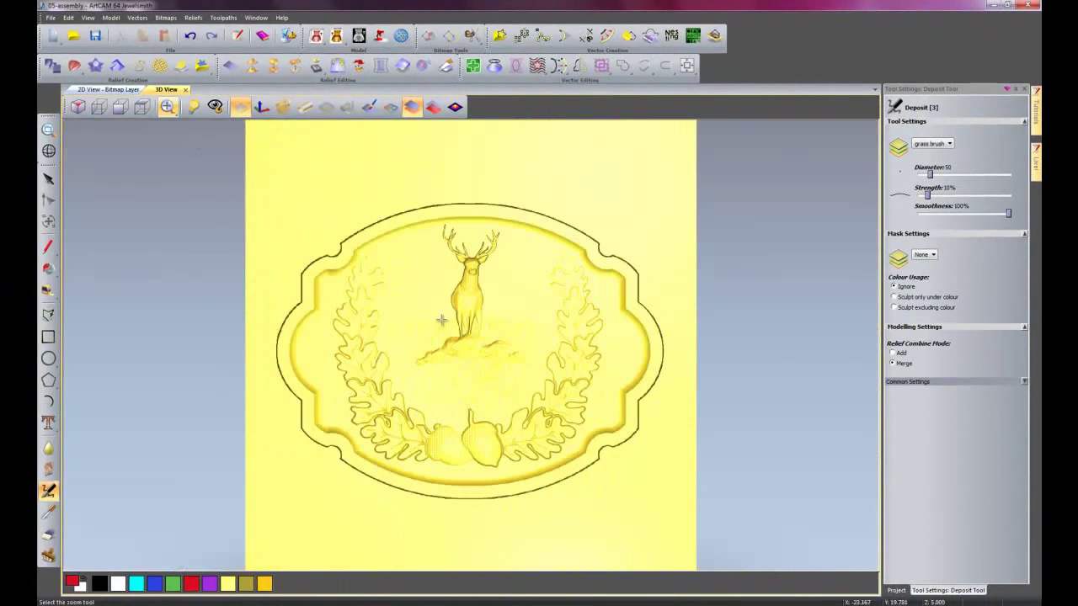
{"action": "scroll", "coordinate": [420, 344], "scroll_direction": "up", "scroll_amount": 2, "text": "shift"}
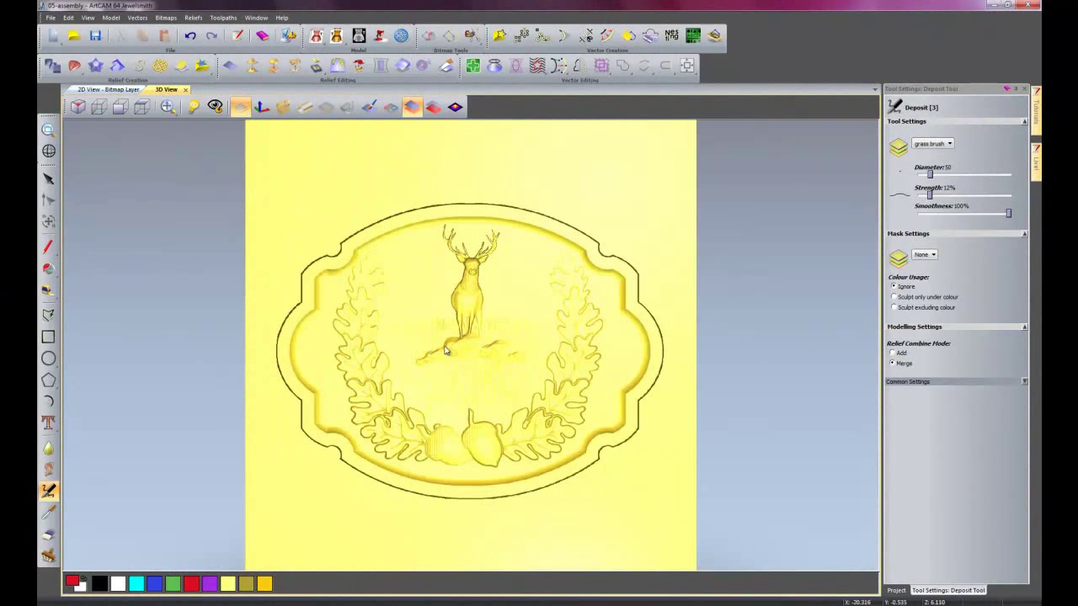
- Deposit grass along the lower edges of the central and leftmost rocks, check the blend in the 3D view, and close the Deposit tool
{"action": "scroll", "coordinate": [447, 351], "scroll_direction": "up", "scroll_amount": 5}
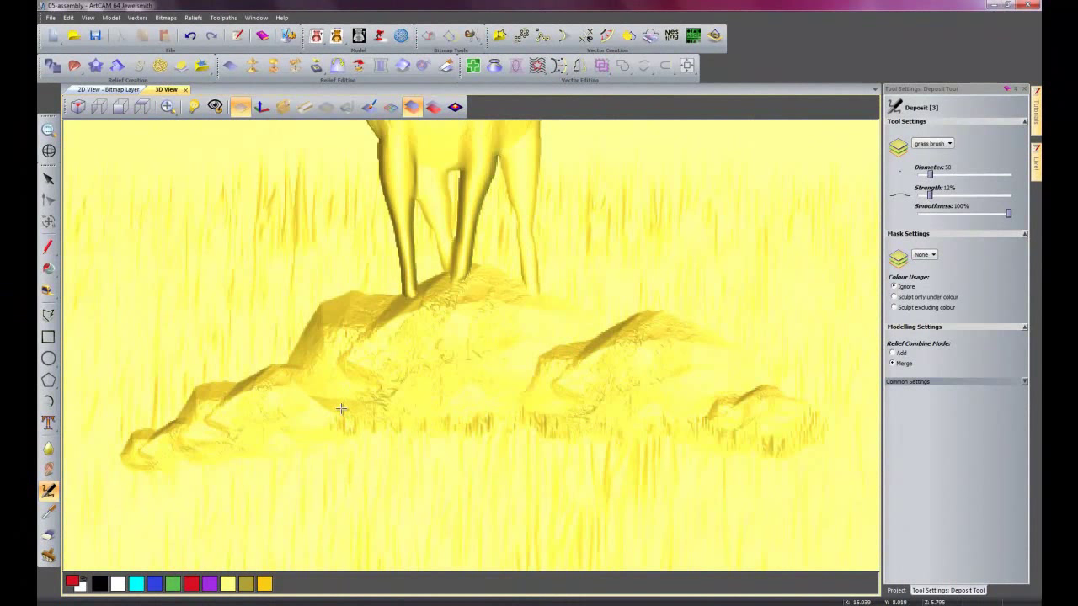
{"action": "left_click_drag", "start_coordinate": [353, 420], "coordinate": [406, 422]}
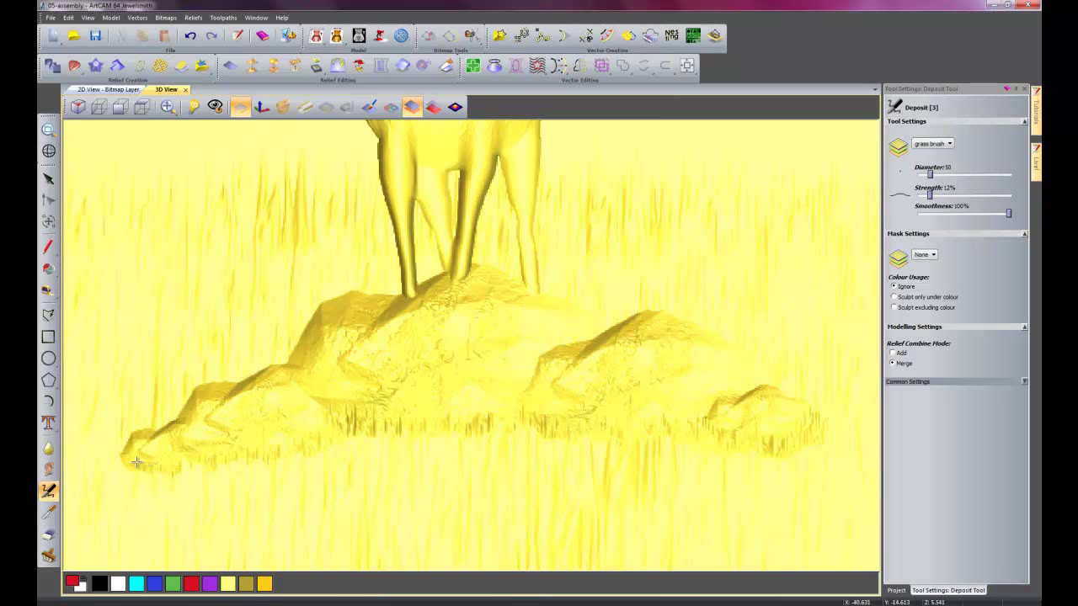
{"action": "mouse_move", "coordinate": [115, 452]}
{"action": "left_mouse_down"}
{"action": "mouse_move", "coordinate": [153, 464]}
{"action": "mouse_move", "coordinate": [168, 444]}
{"action": "mouse_move", "coordinate": [210, 459]}
{"action": "mouse_move", "coordinate": [295, 433]}
{"action": "left_mouse_up"}
{"action": "scroll", "coordinate": [578, 409], "scroll_direction": "down", "scroll_amount": 5}
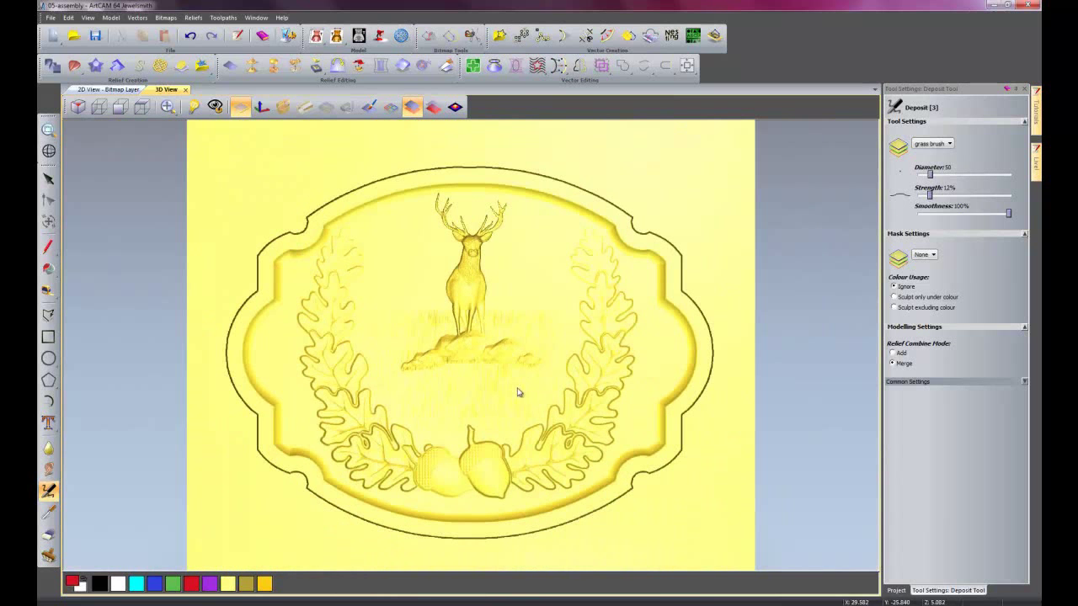
{"action": "scroll", "coordinate": [505, 390], "scroll_direction": "up", "scroll_amount": 4}
{"action": "middle_click_drag", "start_coordinate": [560, 395], "coordinate": [563, 419]}
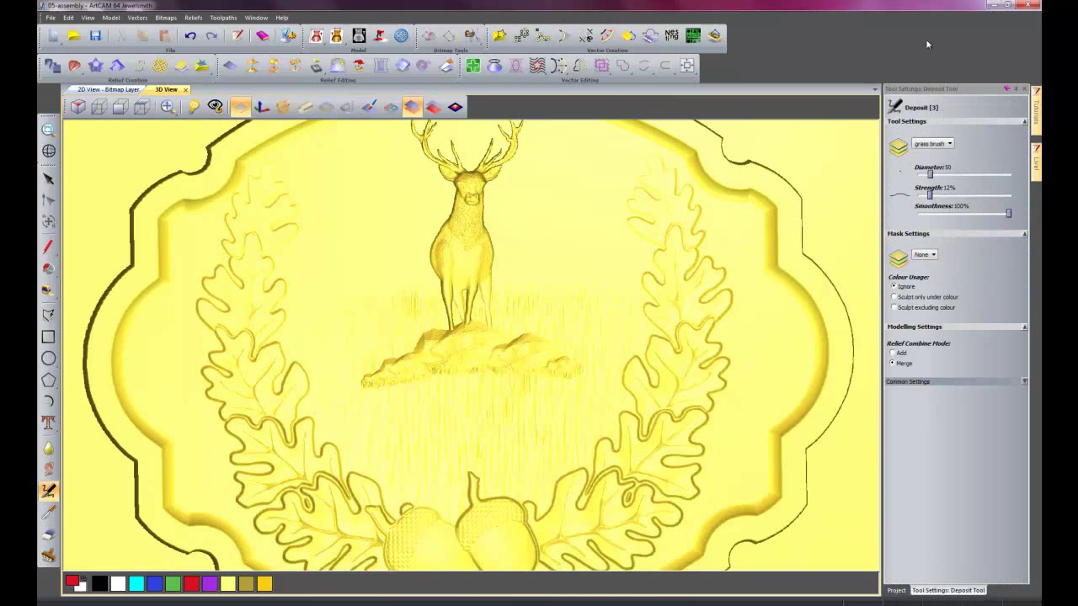
{"action": "left_click", "coordinate": [1025, 89]}
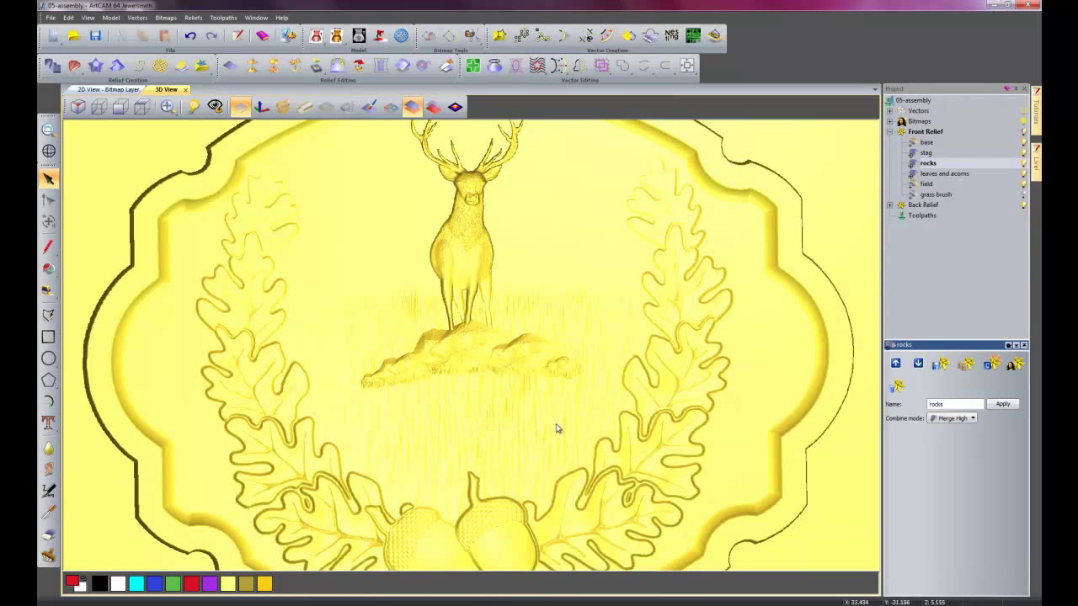
- Add a new front relief layer above the rocks layer, name it banner, and set its combine mode to Merge High
{"action": "left_click", "coordinate": [123, 90]}
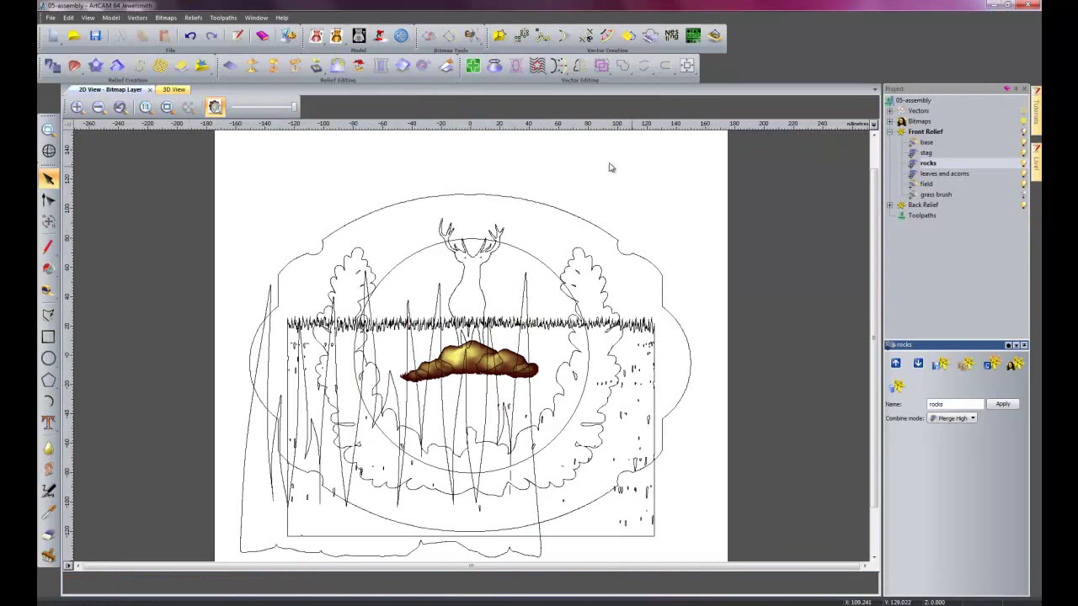
{"action": "right_click", "coordinate": [937, 141]}
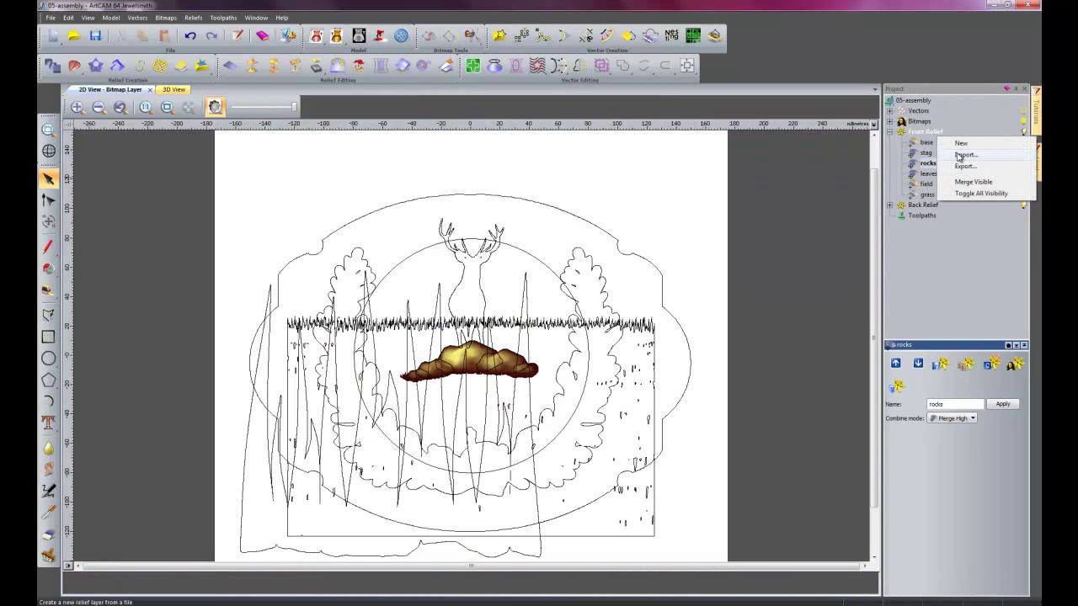
{"action": "left_click", "coordinate": [958, 145]}
{"action": "right_click", "coordinate": [939, 165]}
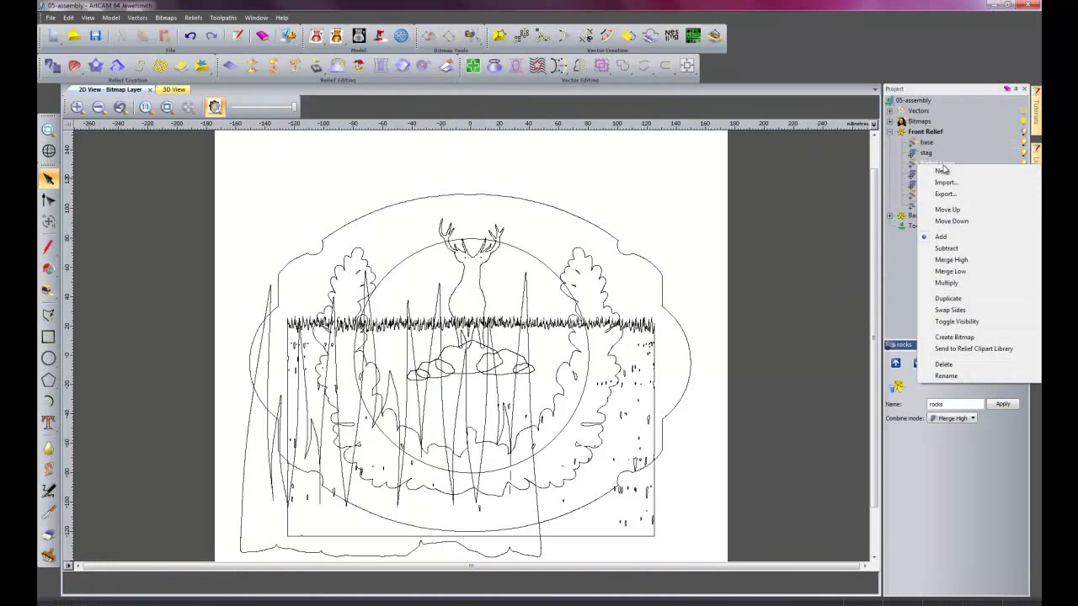
{"action": "left_click", "coordinate": [947, 377]}
{"action": "type", "text": "banner"}
{"action": "key", "text": "Return"}
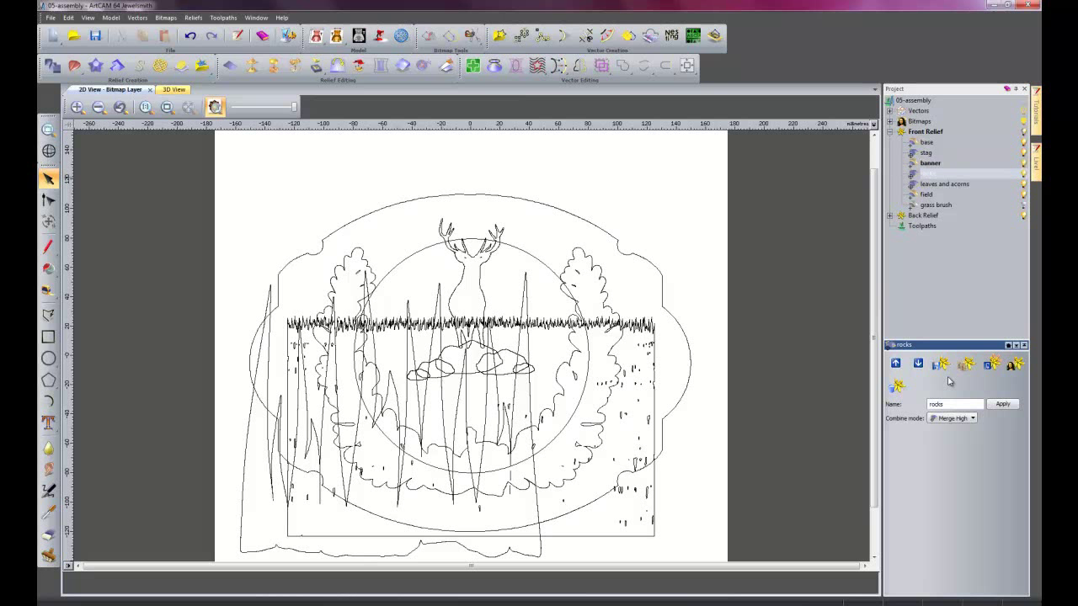
{"action": "right_click", "coordinate": [930, 163]}
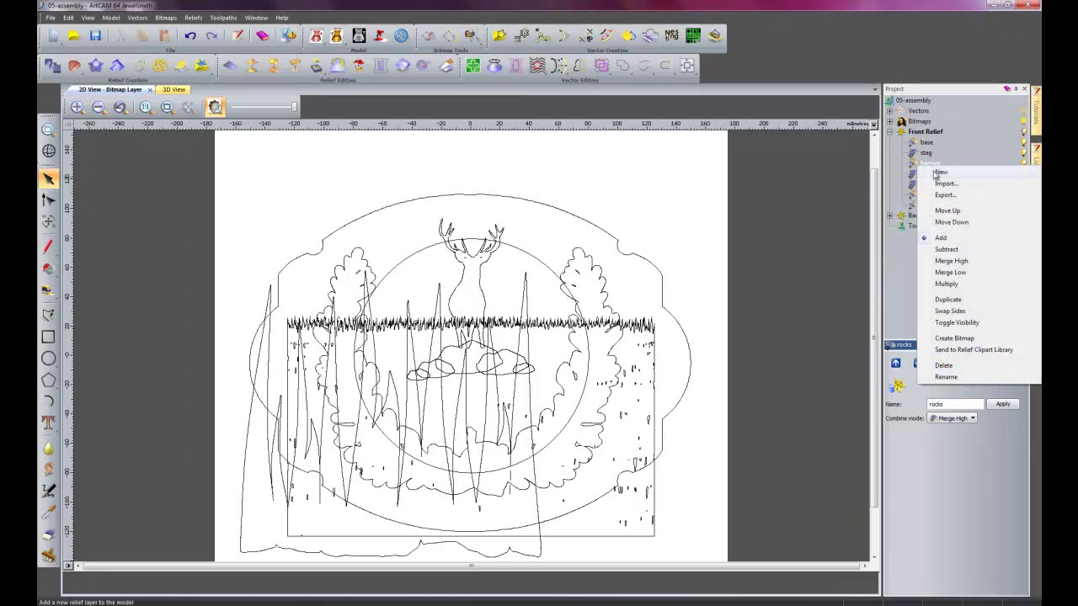
{"action": "left_click", "coordinate": [952, 261]}
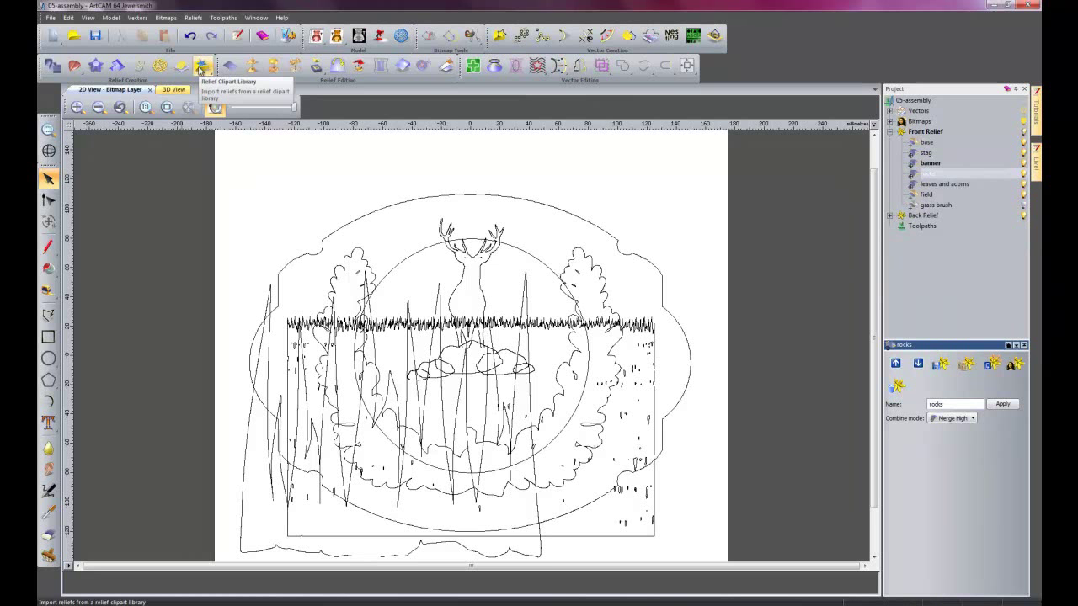
- Load the Scroll clipart from the Banners relief library and scale it to 200%
{"action": "left_click", "coordinate": [202, 66]}
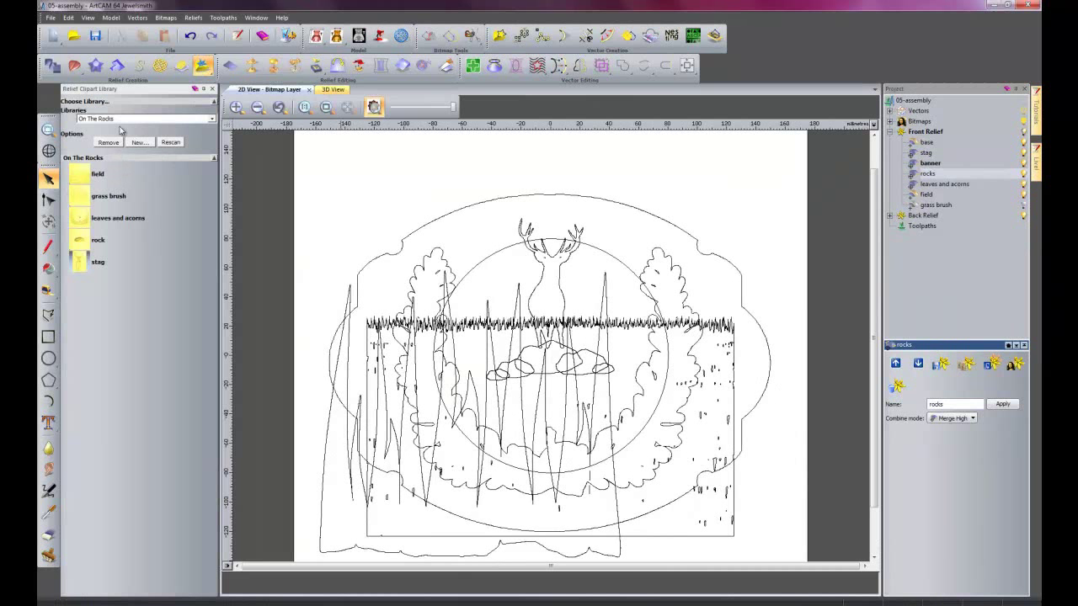
{"action": "left_click", "coordinate": [121, 120]}
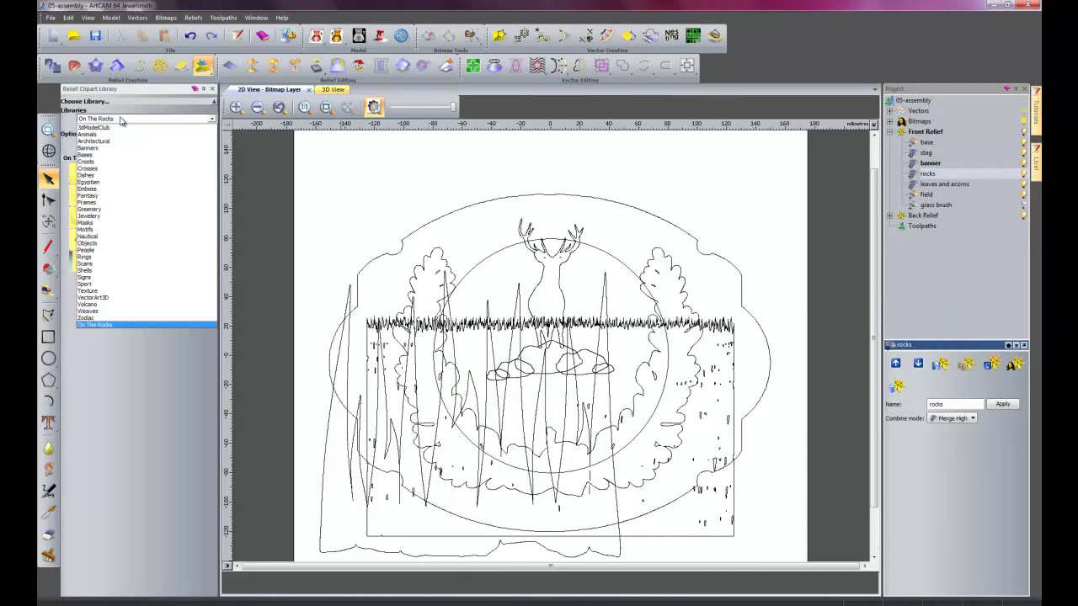
{"action": "left_click", "coordinate": [107, 148]}
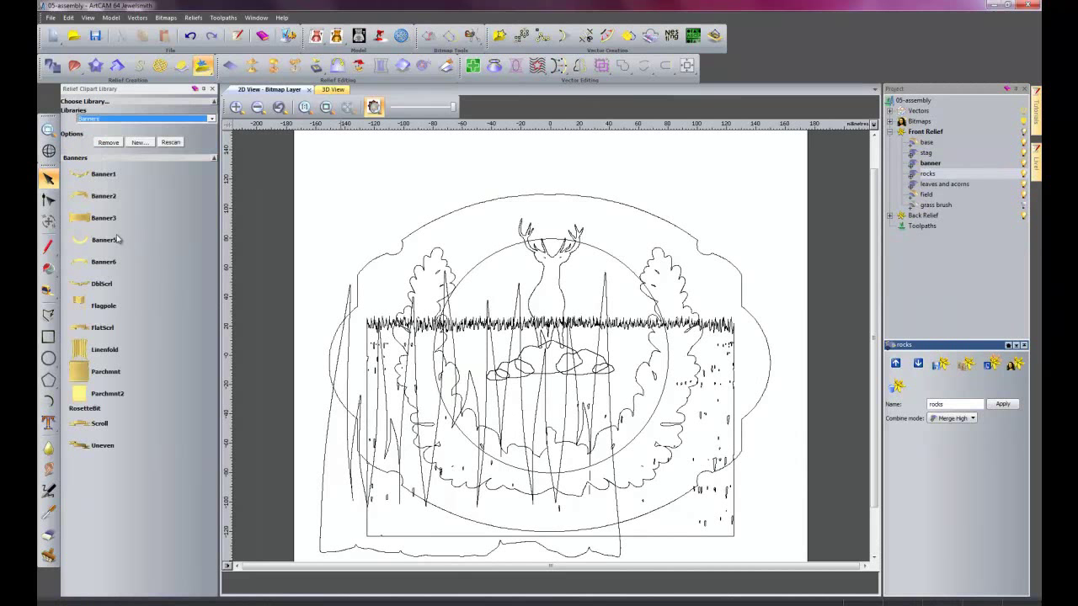
{"action": "double_click", "coordinate": [86, 426]}
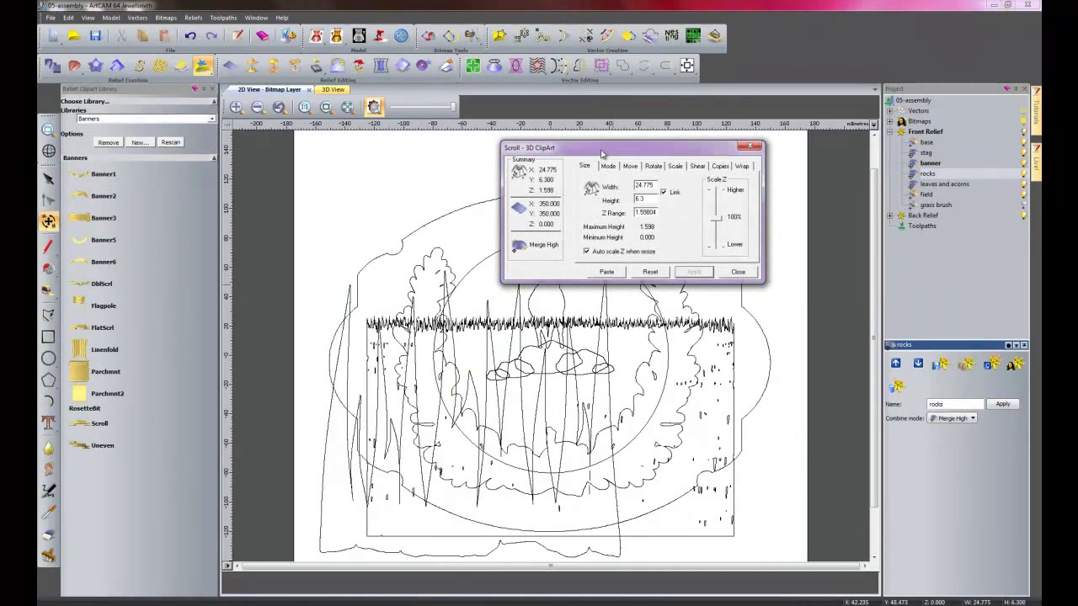
{"action": "left_click_drag", "start_coordinate": [602, 153], "coordinate": [815, 165]}
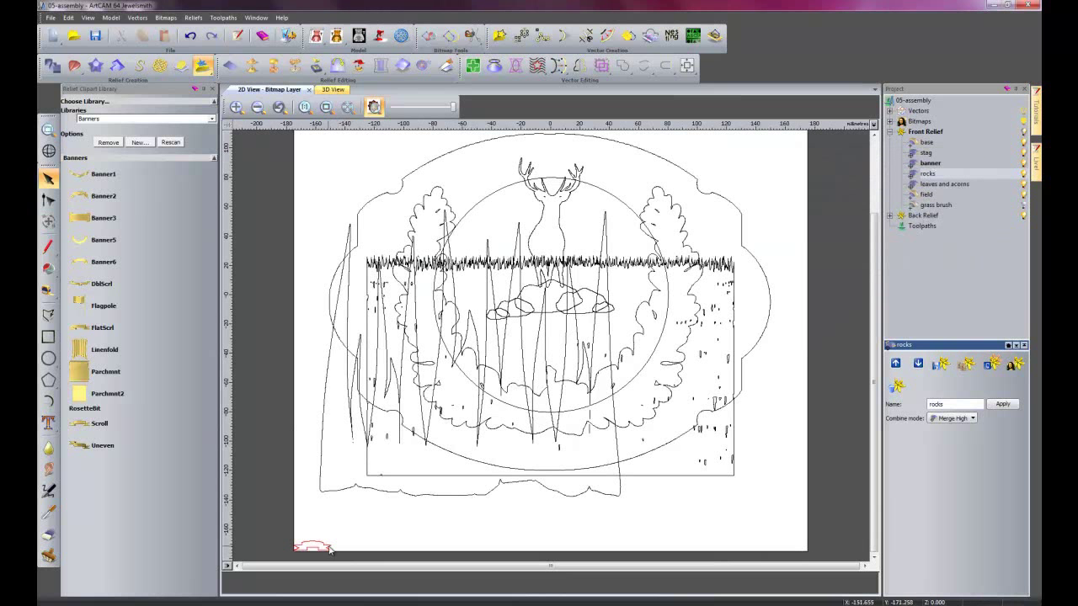
{"action": "double_click", "coordinate": [328, 547]}
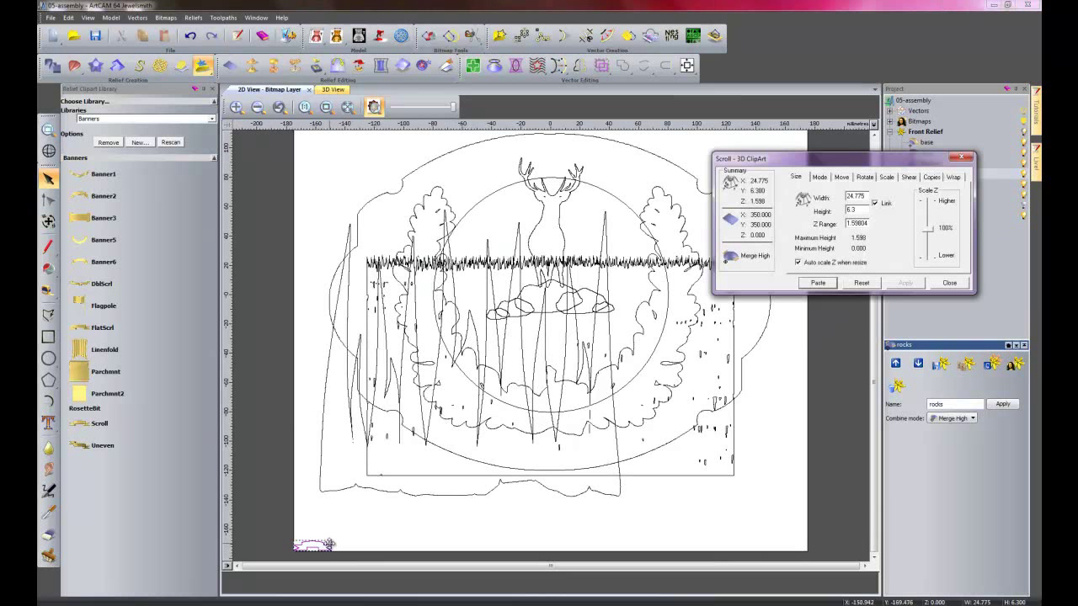
{"action": "left_click", "coordinate": [887, 176]}
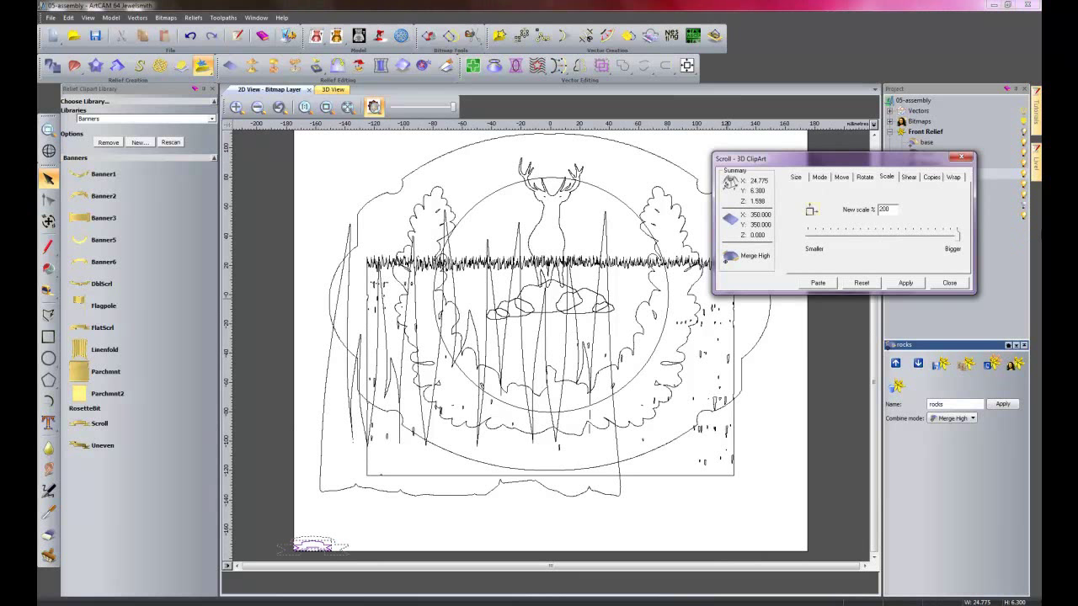
{"action": "left_click", "coordinate": [907, 283]}
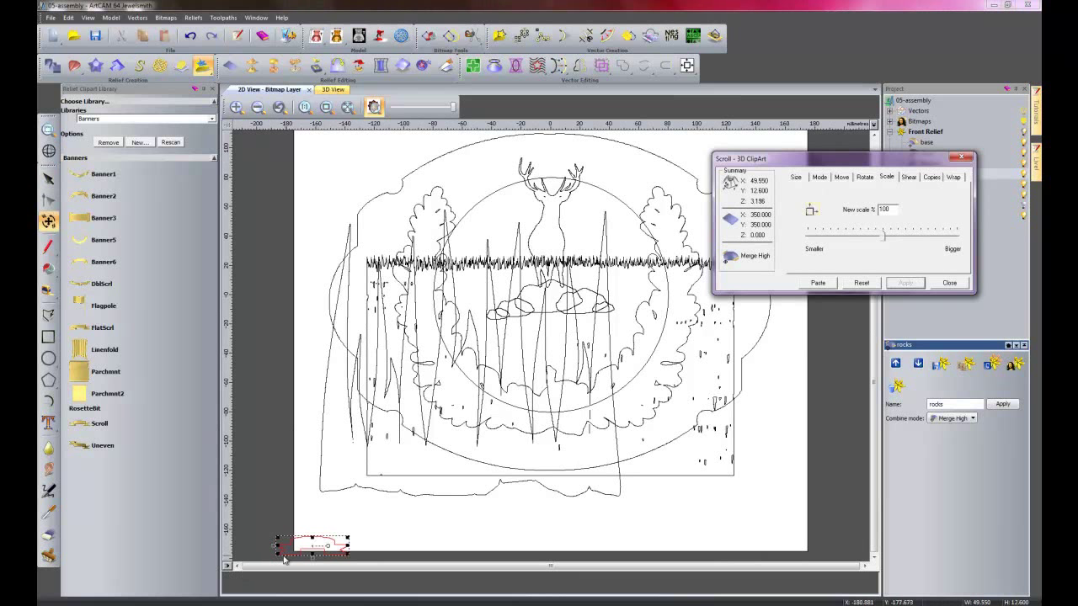
- Centre the scroll clipart just below the rocks and stretch it to about 139 mm wide and 24 mm high
{"action": "left_click_drag", "start_coordinate": [312, 546], "coordinate": [506, 337]}
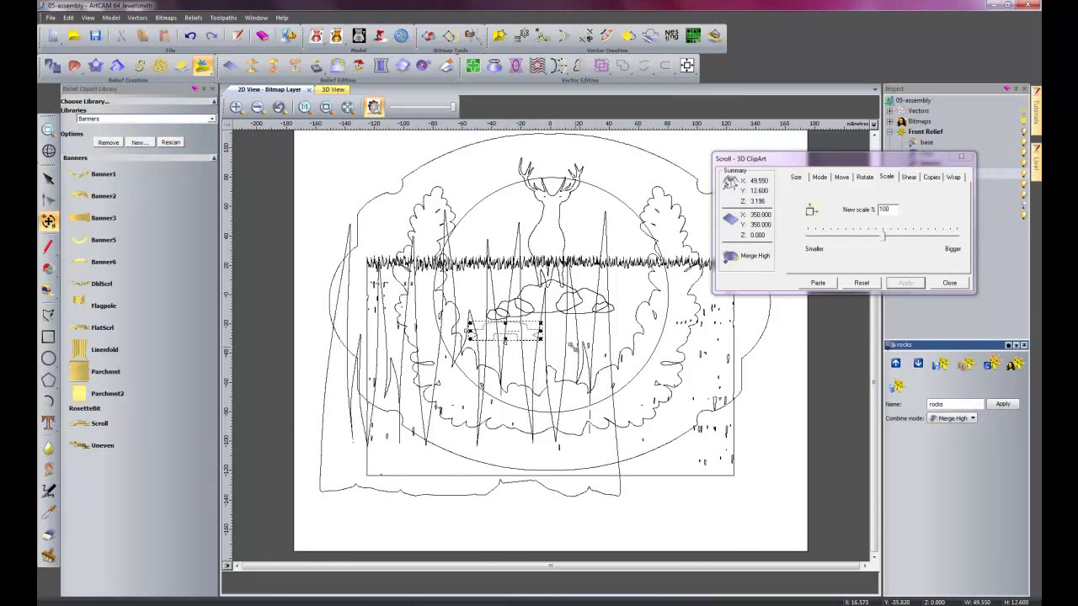
{"action": "mouse_move", "coordinate": [651, 364]}
{"action": "left_mouse_down"}
{"action": "mouse_move", "coordinate": [637, 358]}
{"action": "mouse_move", "coordinate": [653, 358]}
{"action": "left_mouse_up"}
{"action": "left_click_drag", "start_coordinate": [550, 339], "coordinate": [550, 353]}
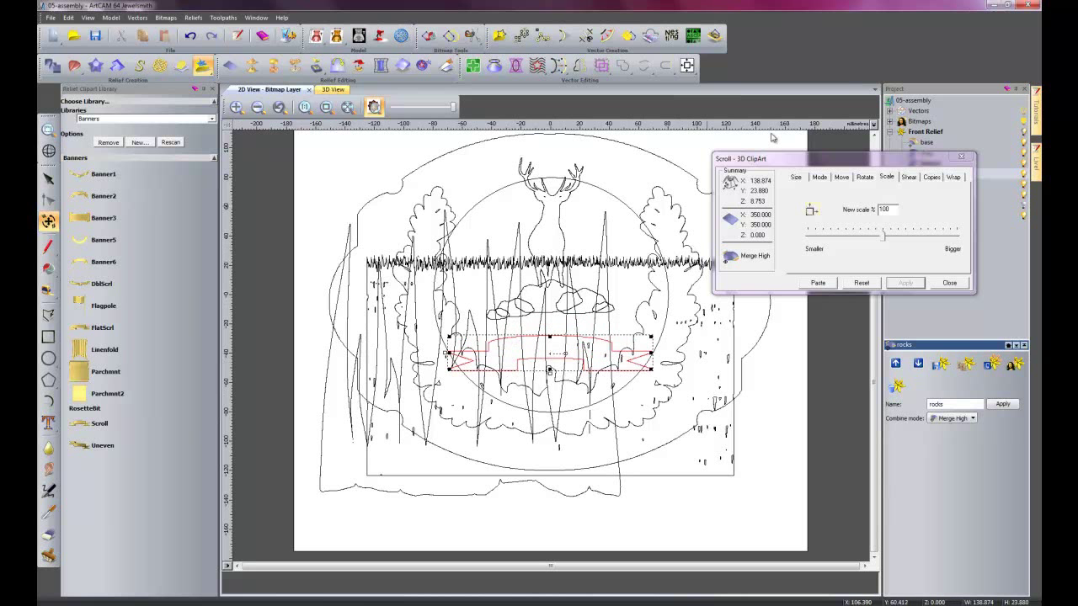
- Paste the scroll clipart onto the banner layer using Merge Highest, and close the clipart library
{"action": "left_click", "coordinate": [818, 177]}
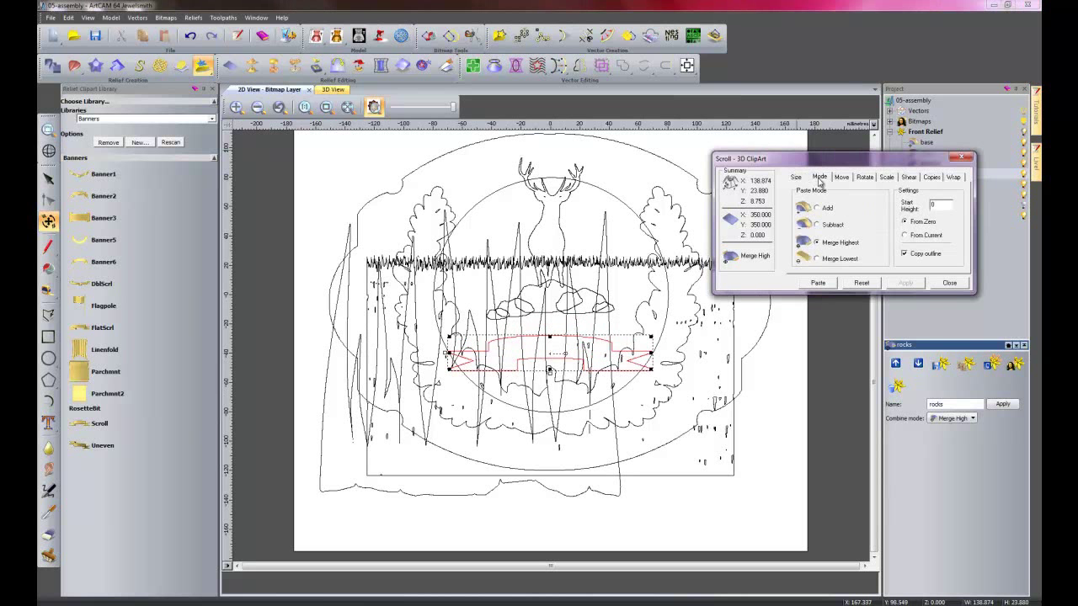
{"action": "left_click", "coordinate": [819, 283]}
{"action": "left_click", "coordinate": [950, 283]}
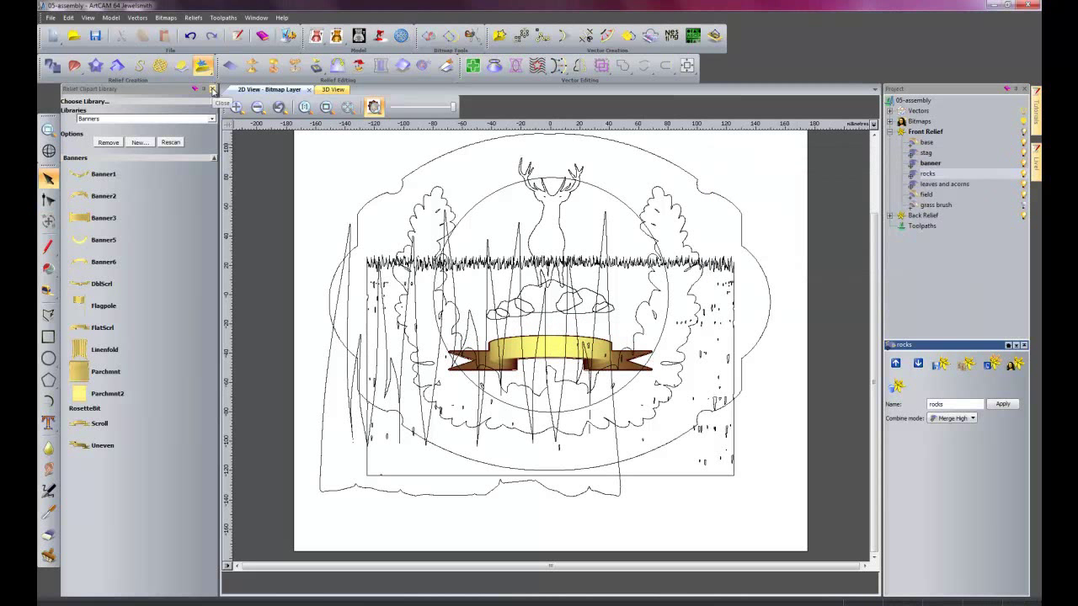
{"action": "left_click", "coordinate": [213, 89]}
- Scale the banner relief to a height of 5 and inspect it against the leaves and acorns in 3D
{"action": "left_click", "coordinate": [168, 90]}
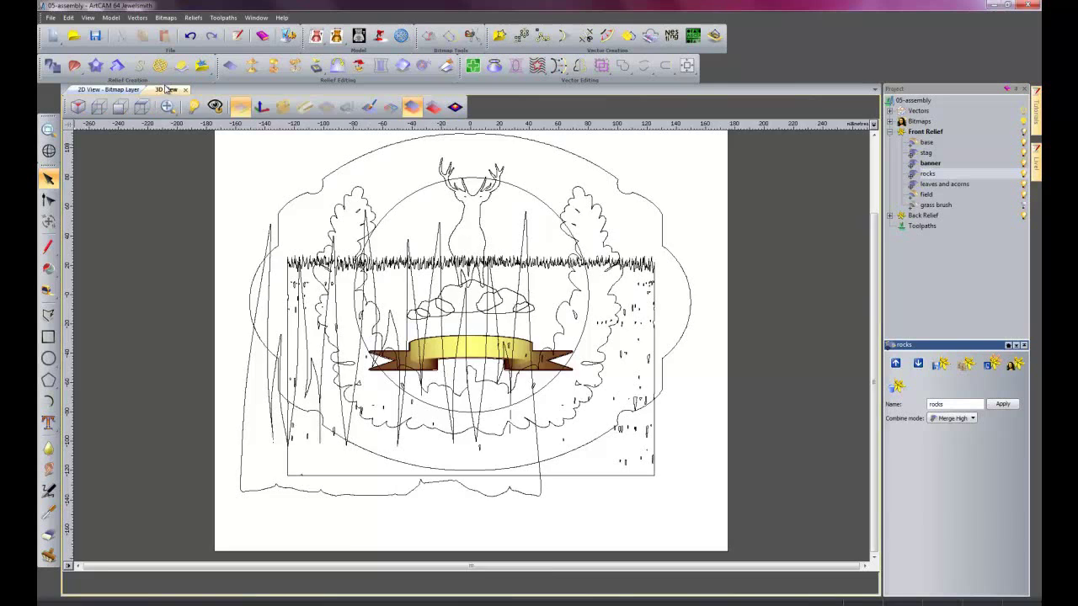
{"action": "left_click_drag", "start_coordinate": [609, 498], "coordinate": [541, 395]}
{"action": "left_click_drag", "start_coordinate": [640, 393], "coordinate": [363, 396]}
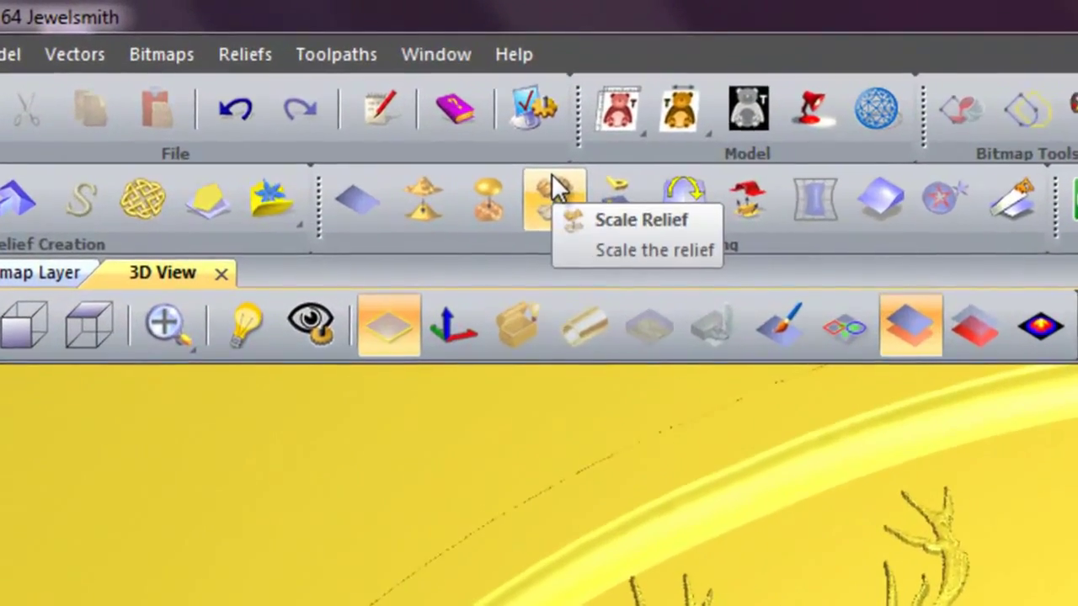
{"action": "left_click", "coordinate": [525, 177]}
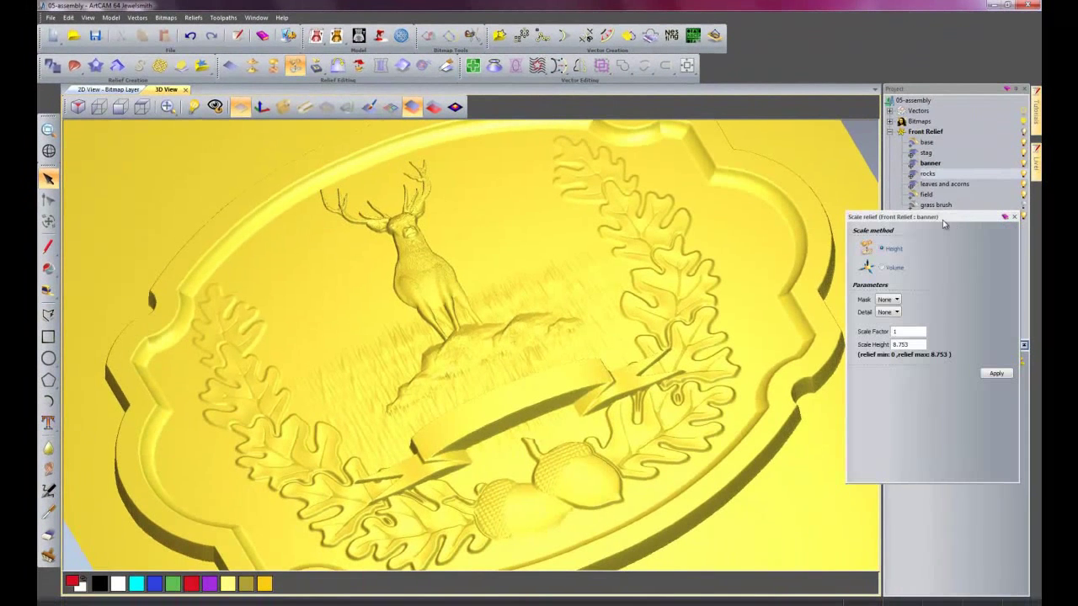
{"action": "left_click_drag", "start_coordinate": [944, 222], "coordinate": [813, 217]}
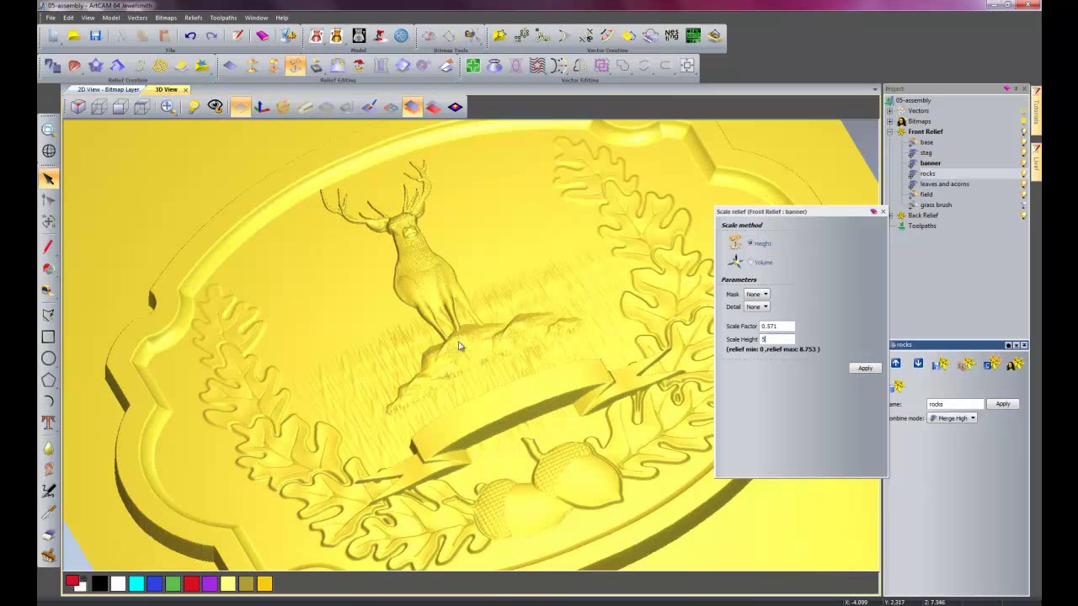
{"action": "left_click", "coordinate": [869, 370]}
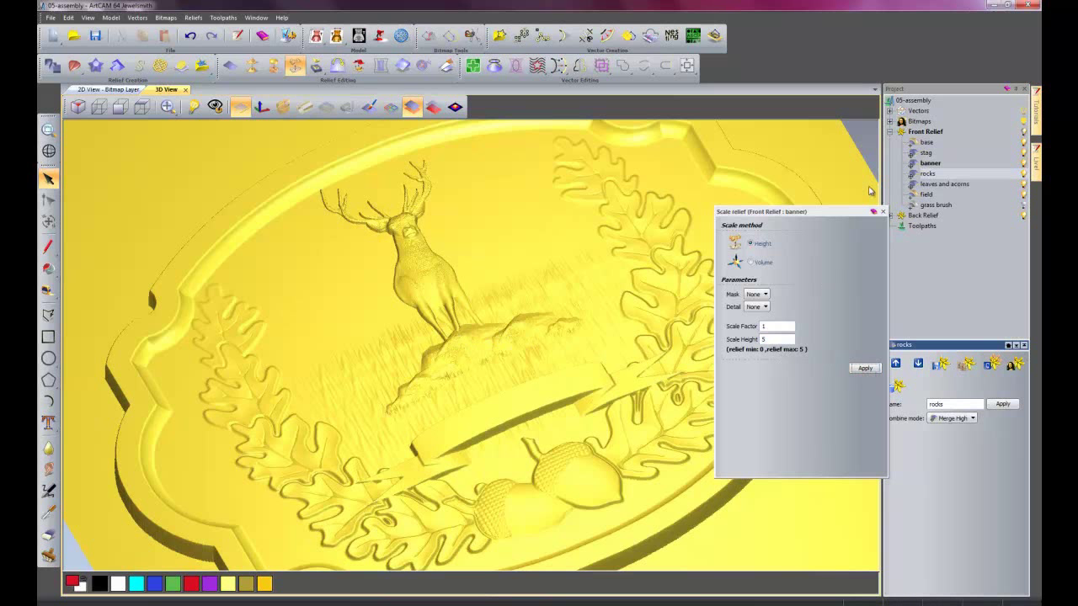
{"action": "left_click", "coordinate": [883, 212]}
{"action": "mouse_move", "coordinate": [506, 402]}
{"action": "left_mouse_down"}
{"action": "mouse_move", "coordinate": [602, 327]}
{"action": "mouse_move", "coordinate": [658, 368]}
{"action": "mouse_move", "coordinate": [447, 493]}
{"action": "left_mouse_up"}
{"action": "scroll", "coordinate": [458, 459], "scroll_direction": "down", "scroll_amount": 3}
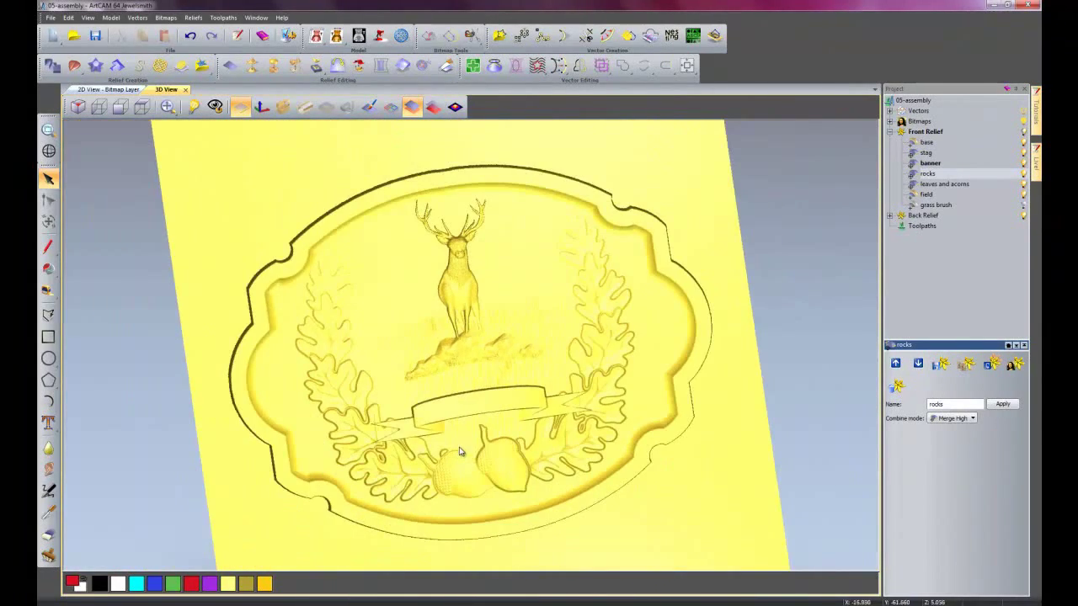
{"action": "scroll", "coordinate": [469, 440], "scroll_direction": "up", "scroll_amount": 2}
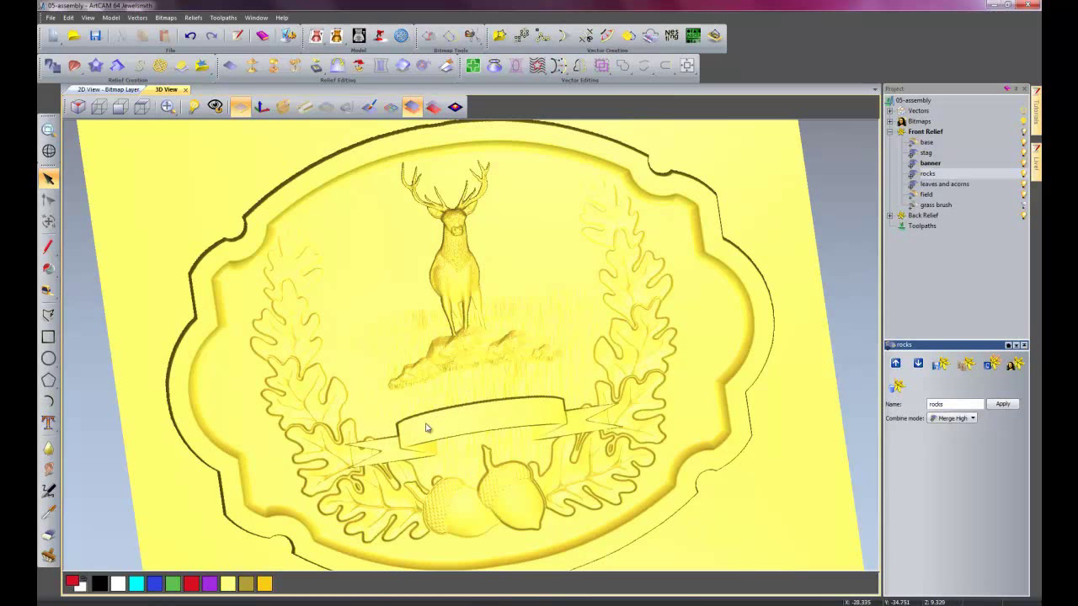
- Add a new front relief layer above the banner layer, name it text, and make it active
{"action": "right_click", "coordinate": [931, 139]}
{"action": "left_click", "coordinate": [949, 143]}
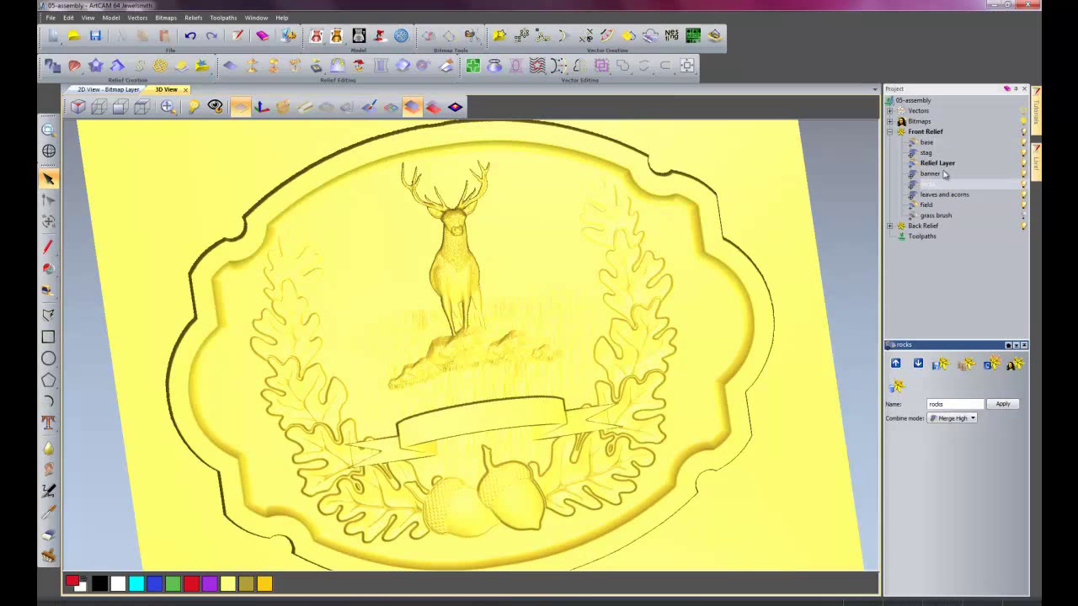
{"action": "right_click", "coordinate": [935, 171]}
{"action": "left_click", "coordinate": [950, 384]}
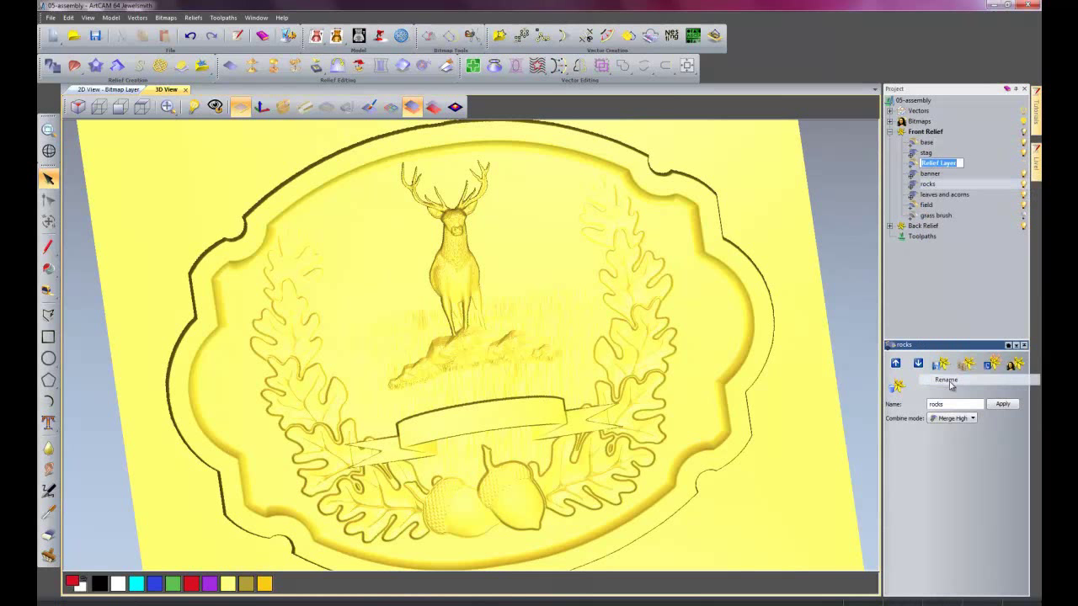
{"action": "type", "text": "text"}
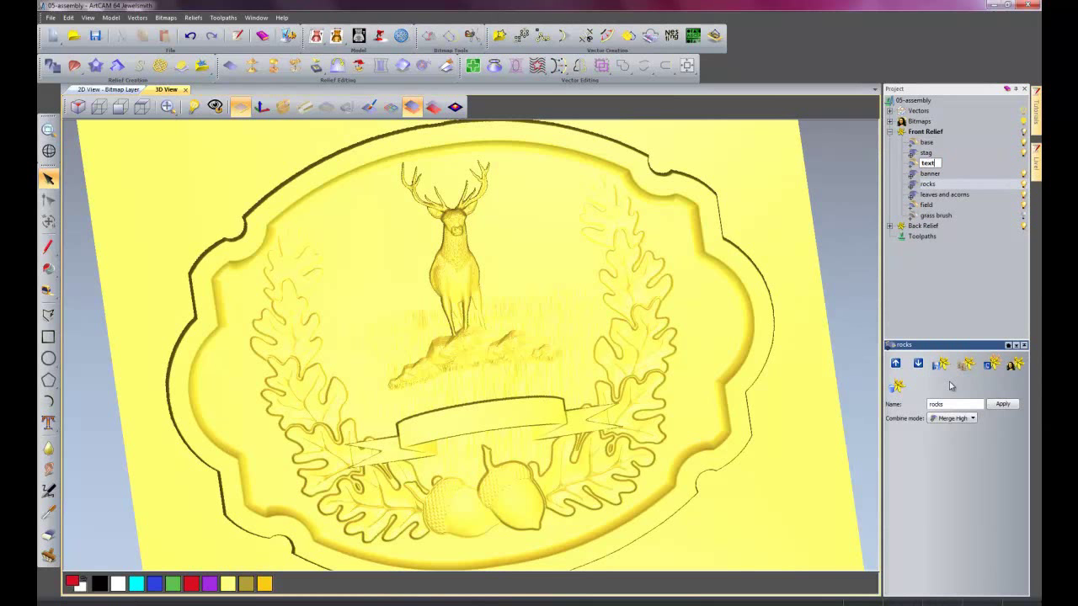
{"action": "key", "text": "Return"}
{"action": "left_click", "coordinate": [927, 163]}
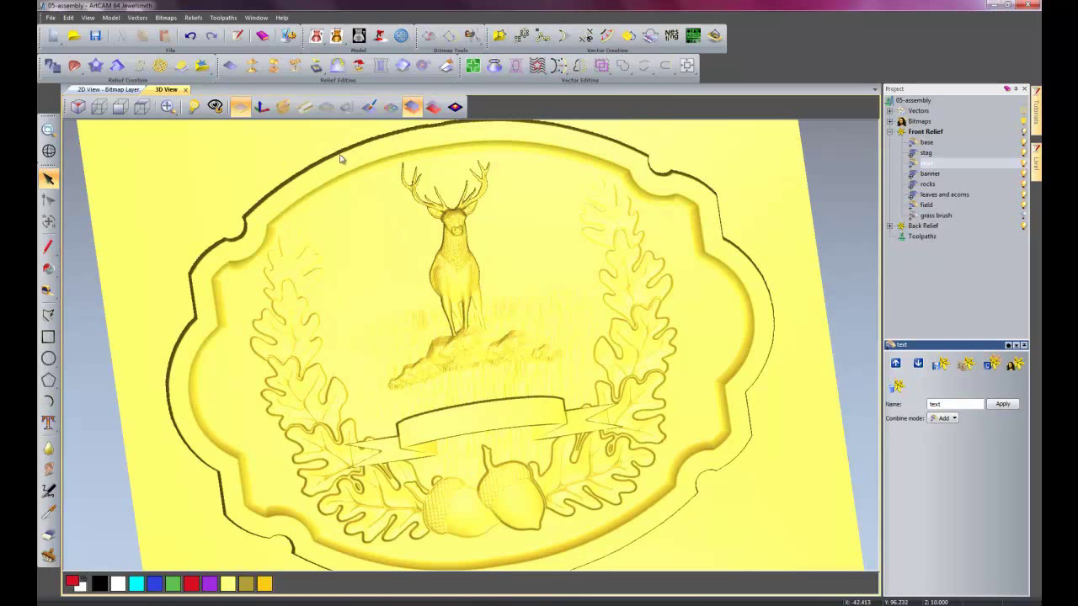
- In the 2D view, trace the scroll banner's upper edge from corner to corner with a smooth polyline about 84 mm wide
{"action": "left_click", "coordinate": [124, 95]}
{"action": "scroll", "coordinate": [469, 339], "scroll_direction": "up", "scroll_amount": 4}
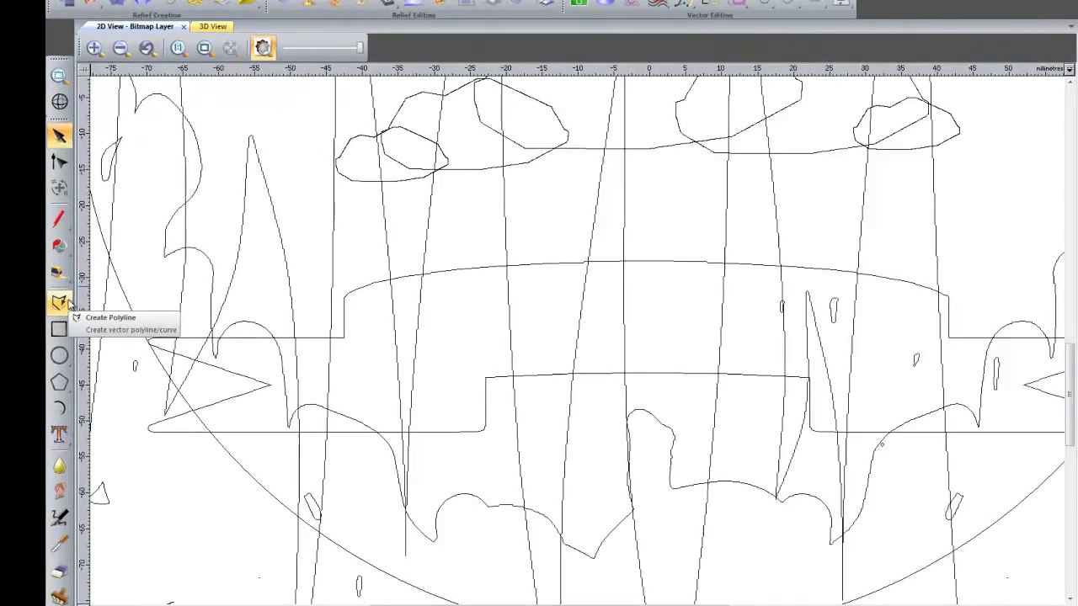
{"action": "left_click", "coordinate": [48, 314]}
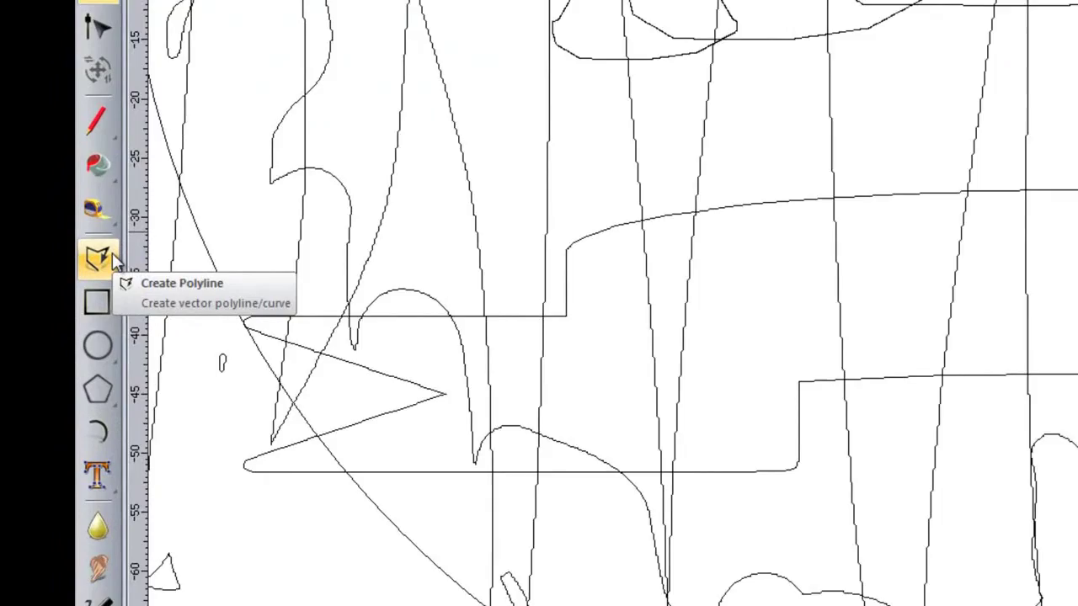
{"action": "scroll", "coordinate": [564, 313], "scroll_direction": "up", "scroll_amount": 4}
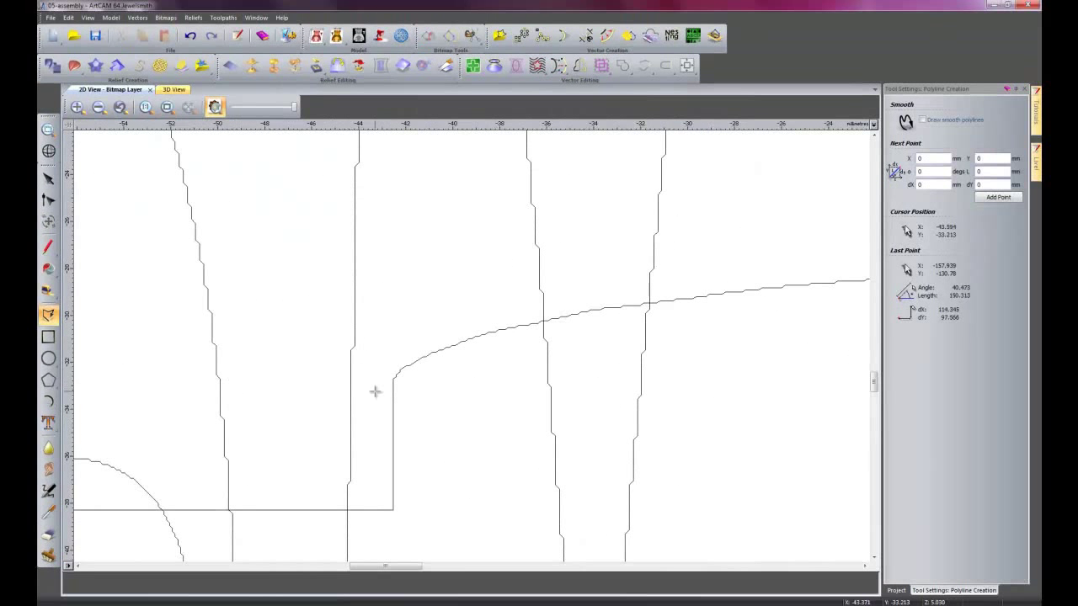
{"action": "left_click", "coordinate": [393, 379]}
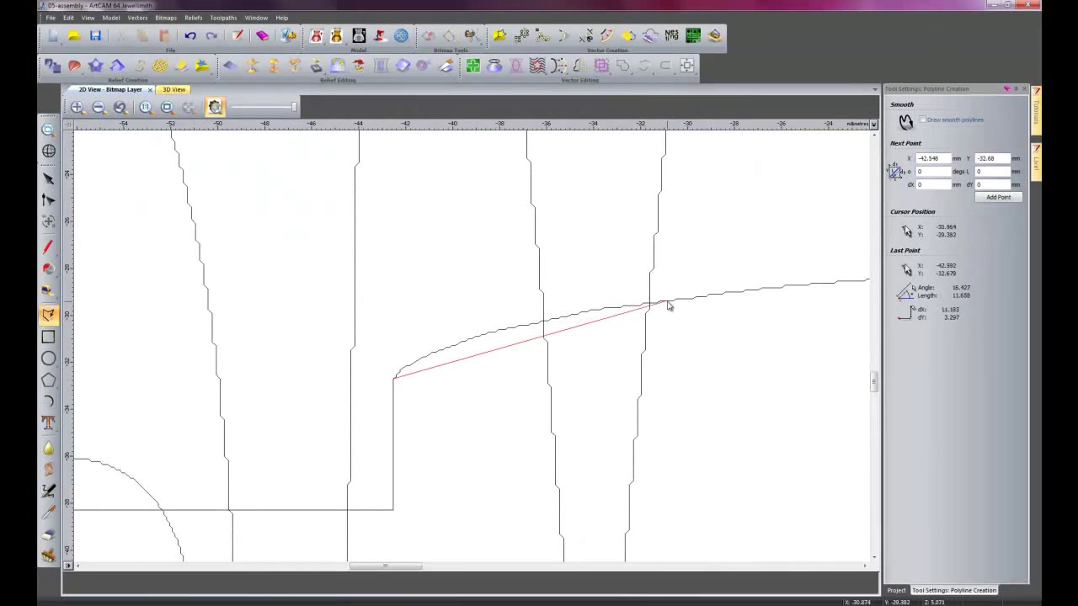
{"action": "left_click", "coordinate": [923, 120]}
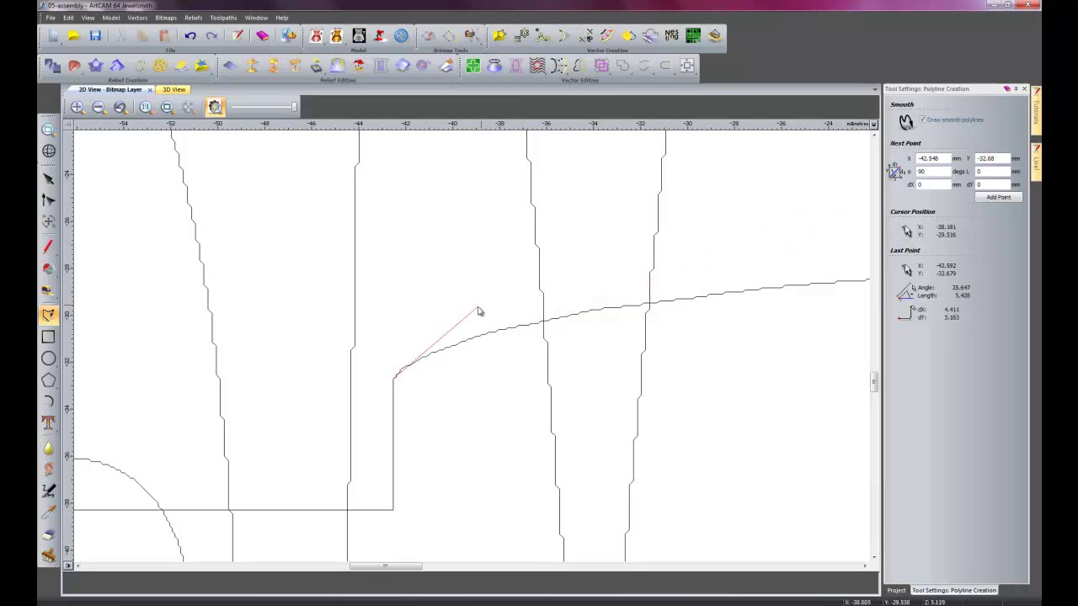
{"action": "left_click", "coordinate": [745, 292]}
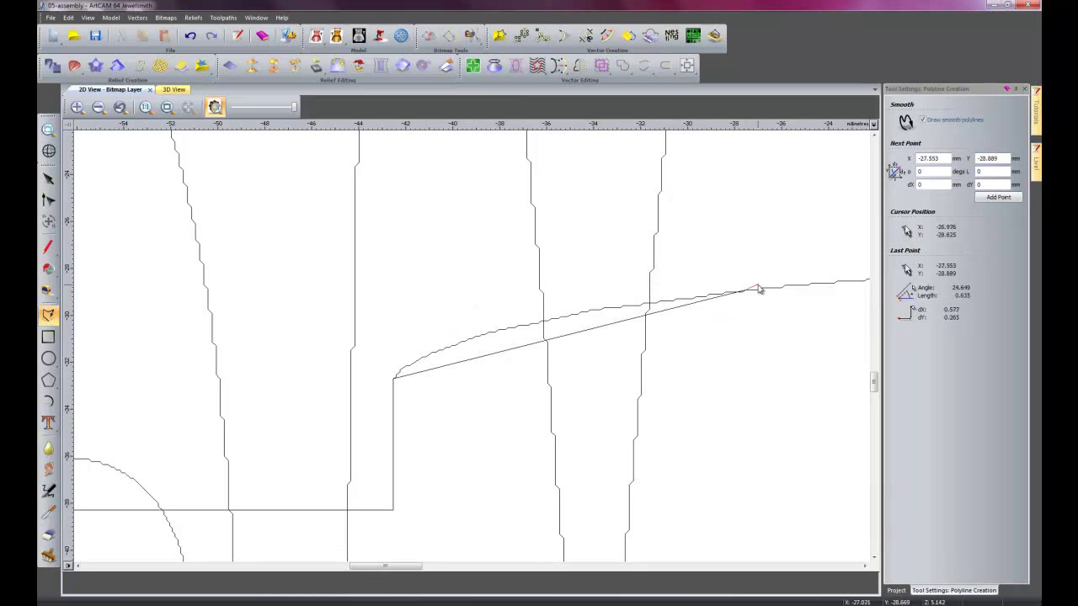
{"action": "scroll", "coordinate": [758, 290], "scroll_direction": "down", "scroll_amount": 2}
{"action": "left_click", "coordinate": [679, 336]}
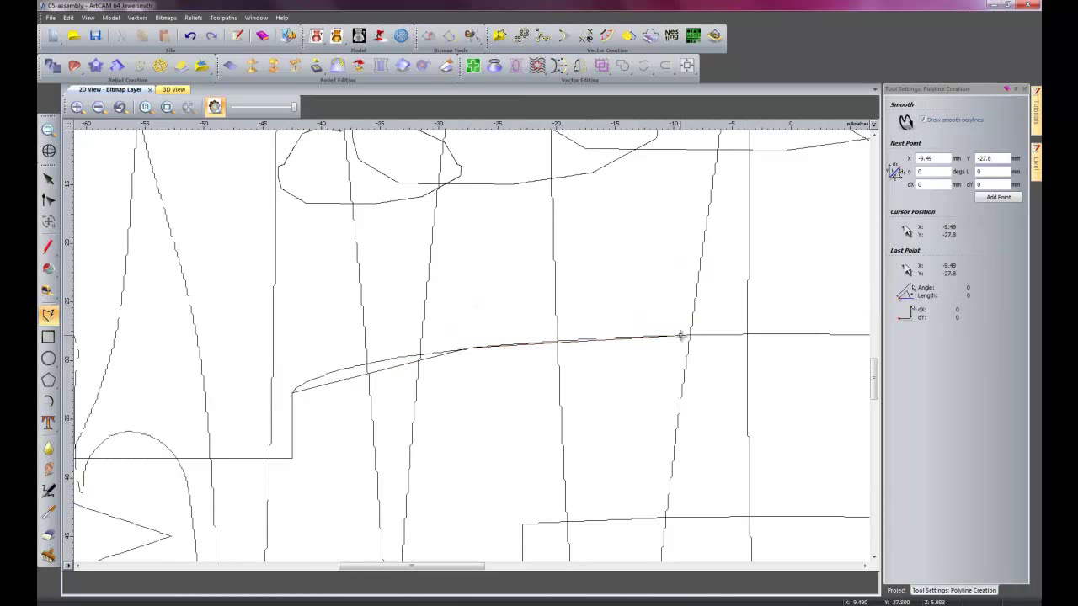
{"action": "scroll", "coordinate": [681, 334], "scroll_direction": "down", "scroll_amount": 2}
{"action": "left_click", "coordinate": [497, 347]}
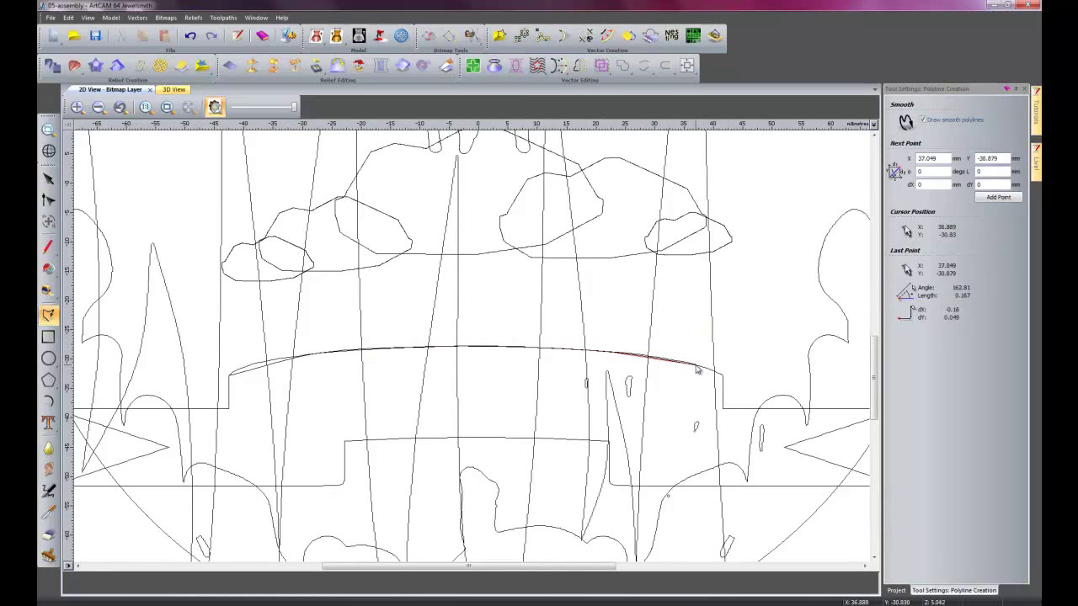
{"action": "left_click", "coordinate": [722, 375]}
{"action": "key", "text": "Escape"}
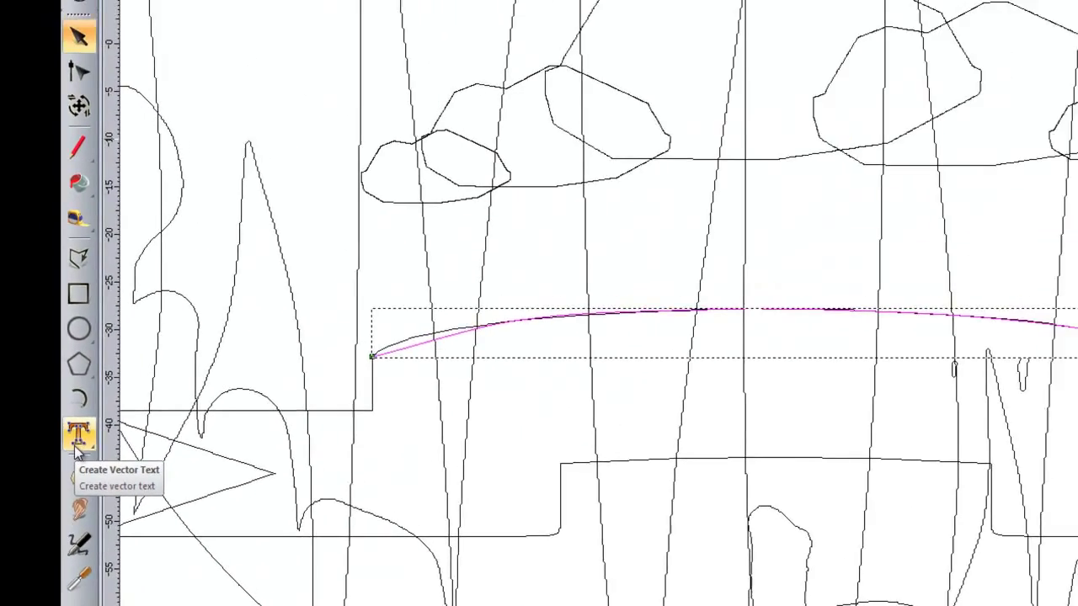
- Create the vector text ON THE ROCKS just above the banner's upper edge
{"action": "left_click", "coordinate": [77, 441]}
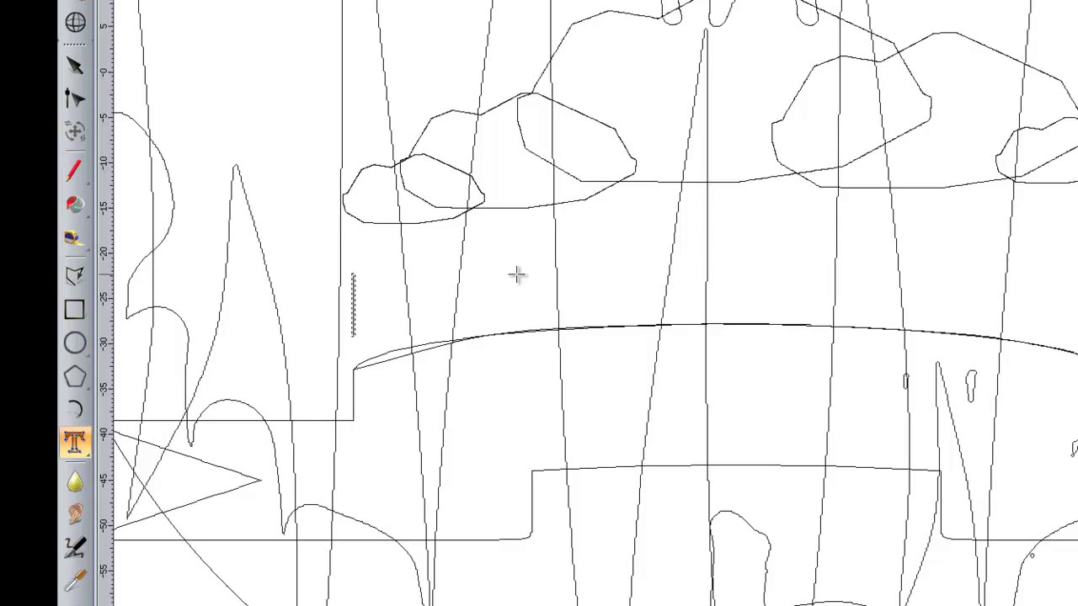
{"action": "scroll", "coordinate": [513, 281], "scroll_direction": "down", "scroll_amount": 2, "text": "ctrl"}
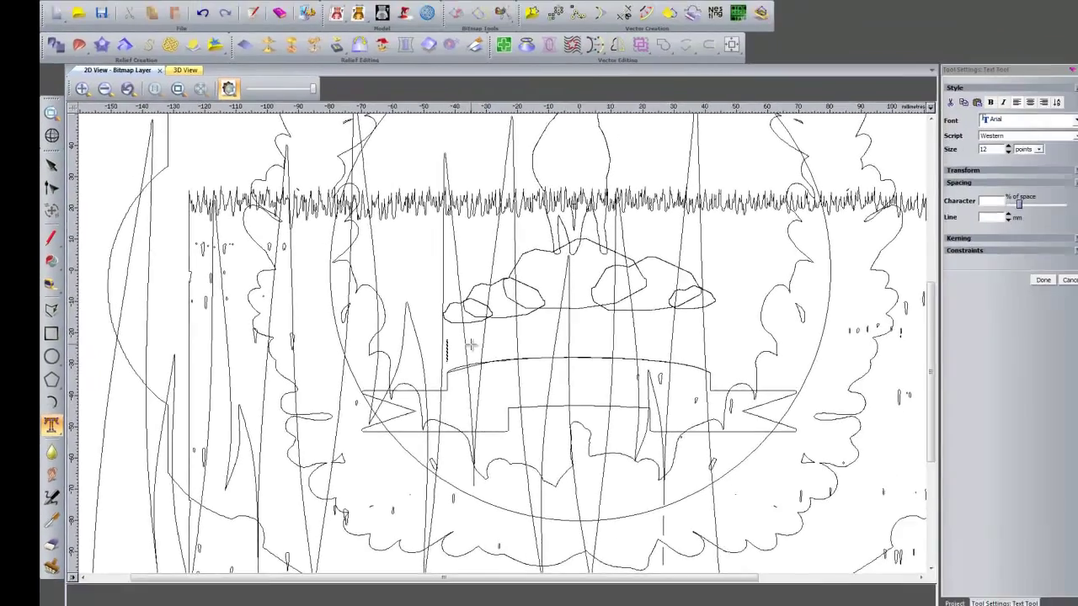
{"action": "scroll", "coordinate": [595, 264], "scroll_direction": "up", "scroll_amount": 2}
{"action": "type", "text": "N T"}
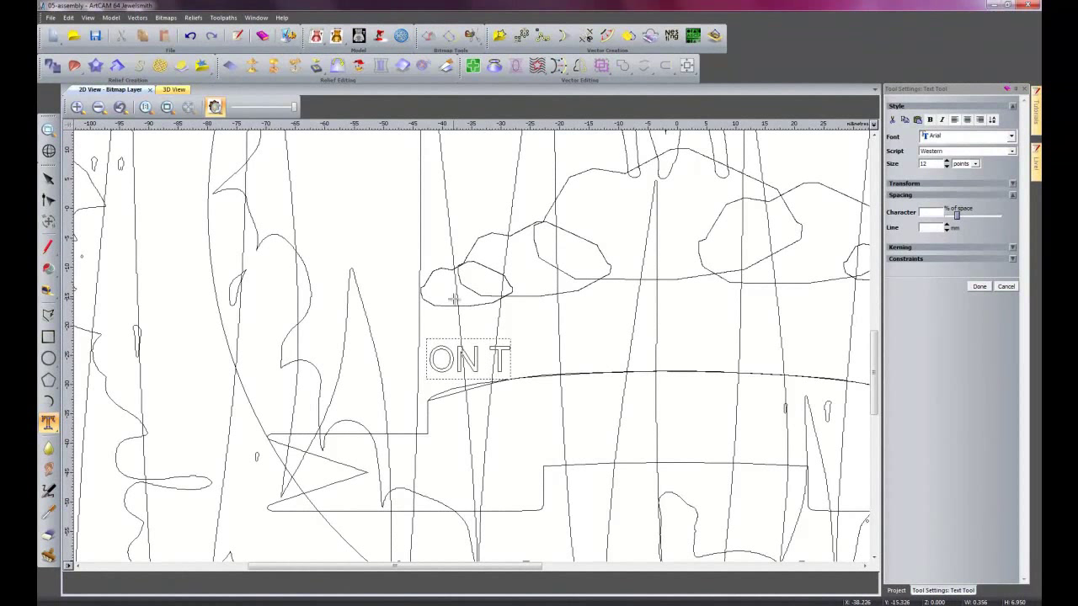
{"action": "type", "text": "HE ROCKS"}
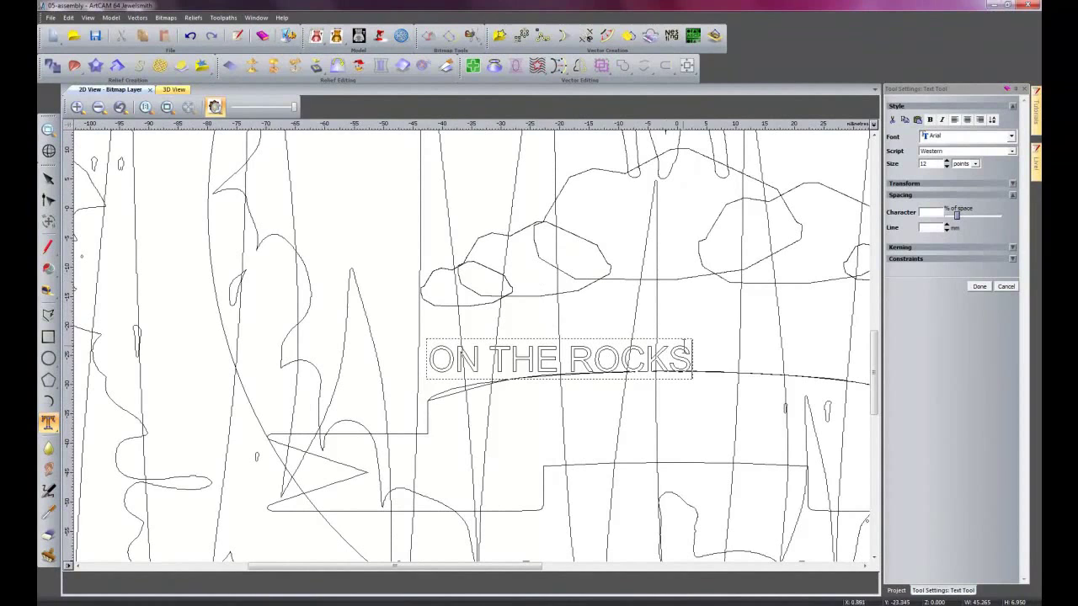
- Set the ON THE ROCKS text to Times New Roman at 15 points and finish the text
{"action": "left_click_drag", "start_coordinate": [691, 361], "coordinate": [430, 361]}
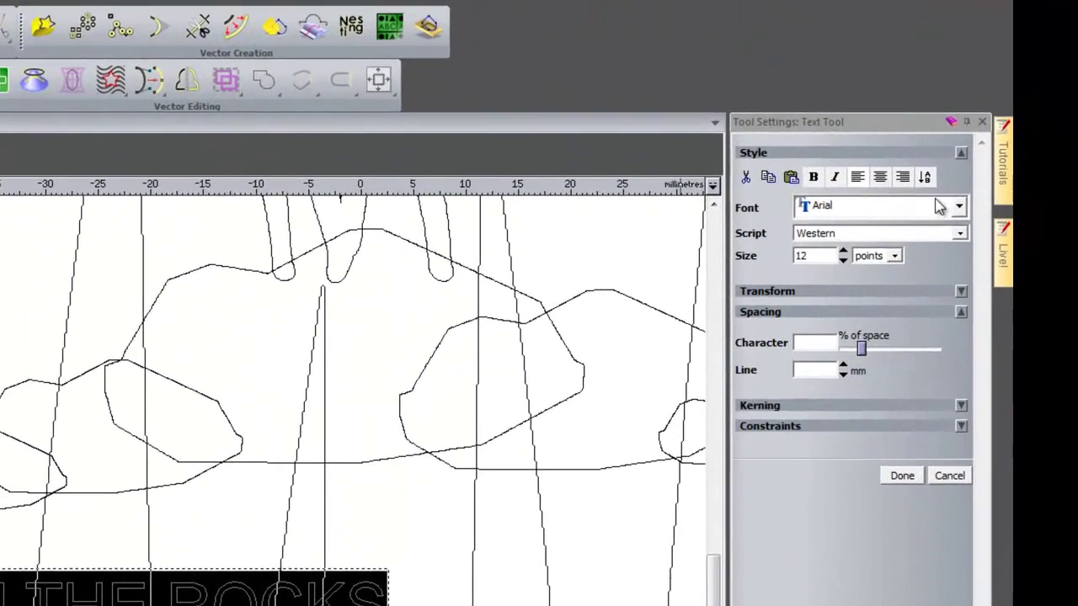
{"action": "left_click", "coordinate": [934, 190]}
{"action": "scroll", "coordinate": [920, 250], "scroll_direction": "up", "scroll_amount": 5}
{"action": "scroll", "coordinate": [900, 281], "scroll_direction": "up", "scroll_amount": 5}
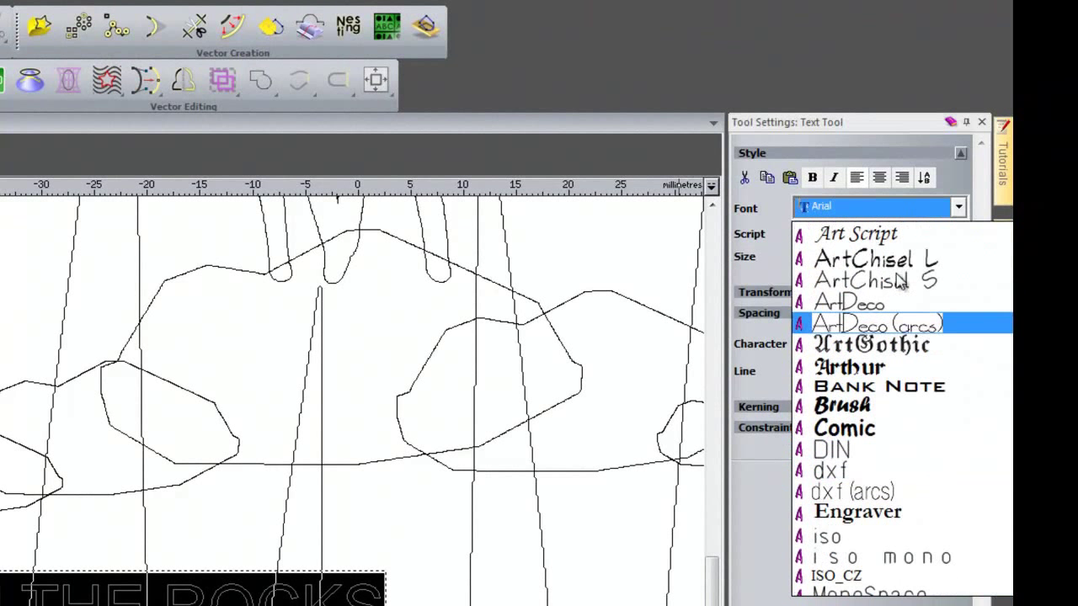
{"action": "scroll", "coordinate": [851, 417], "scroll_direction": "down", "scroll_amount": 1}
{"action": "scroll", "coordinate": [851, 417], "scroll_direction": "down", "scroll_amount": 5}
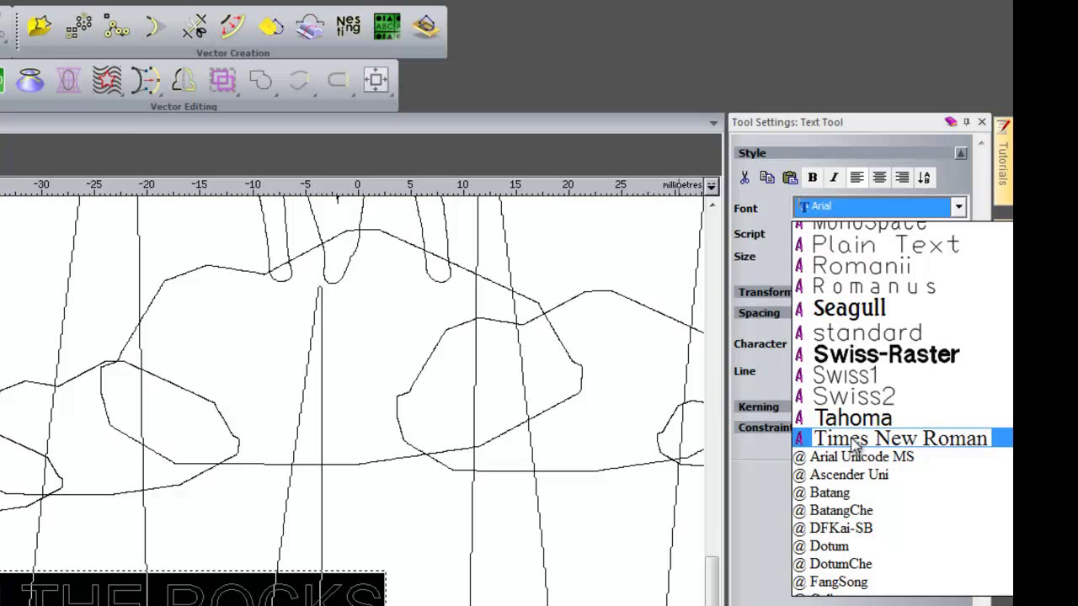
{"action": "left_click", "coordinate": [884, 209]}
{"action": "left_click", "coordinate": [899, 209]}
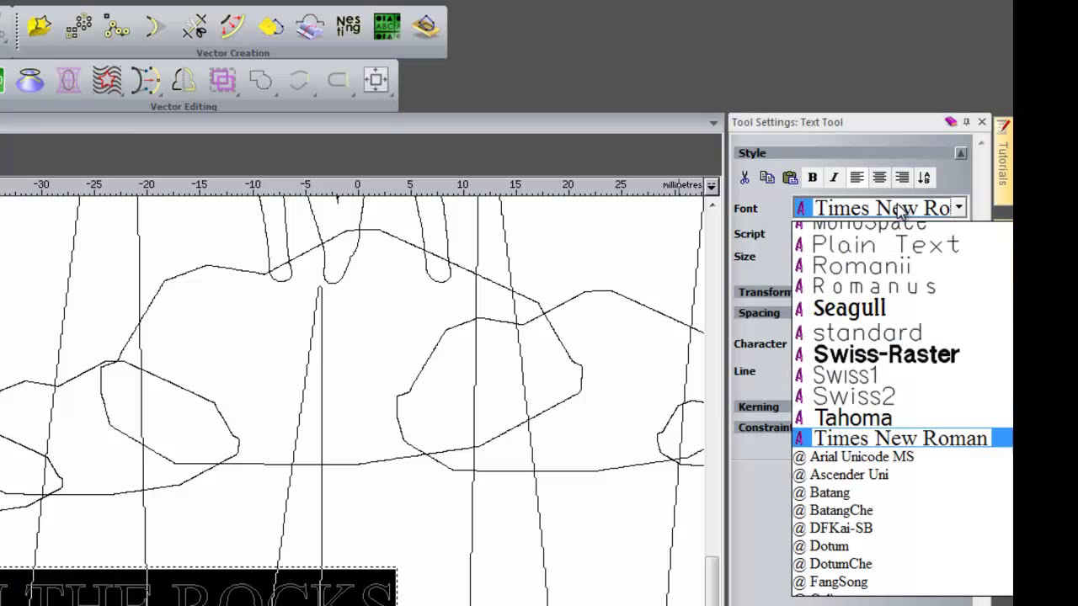
{"action": "left_click", "coordinate": [896, 451]}
{"action": "left_click", "coordinate": [843, 252]}
{"action": "left_click", "coordinate": [842, 251]}
{"action": "left_click", "coordinate": [842, 252]}
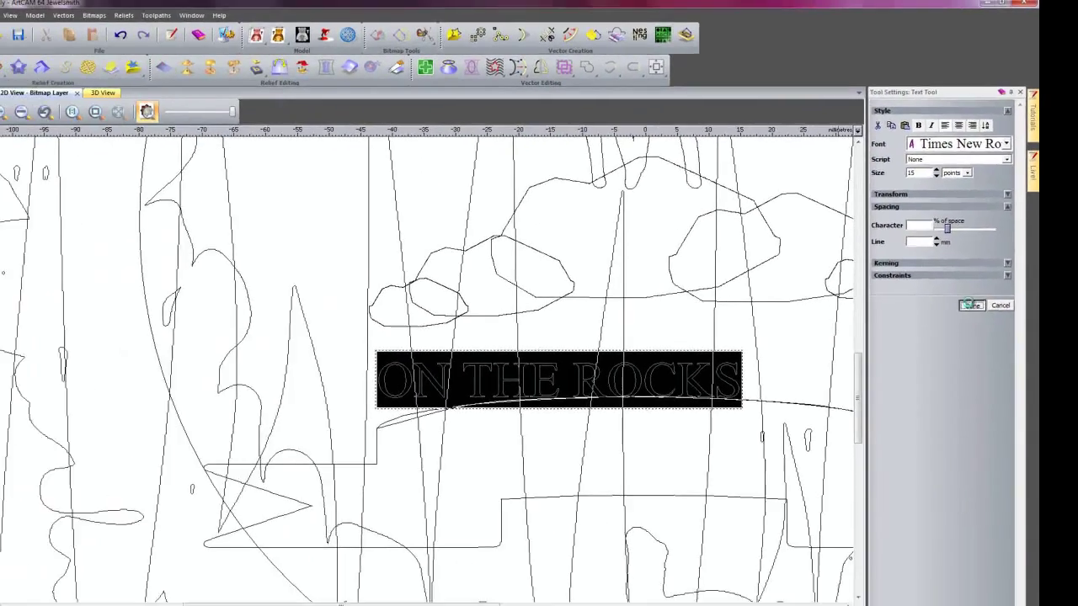
{"action": "left_click", "coordinate": [971, 305]}
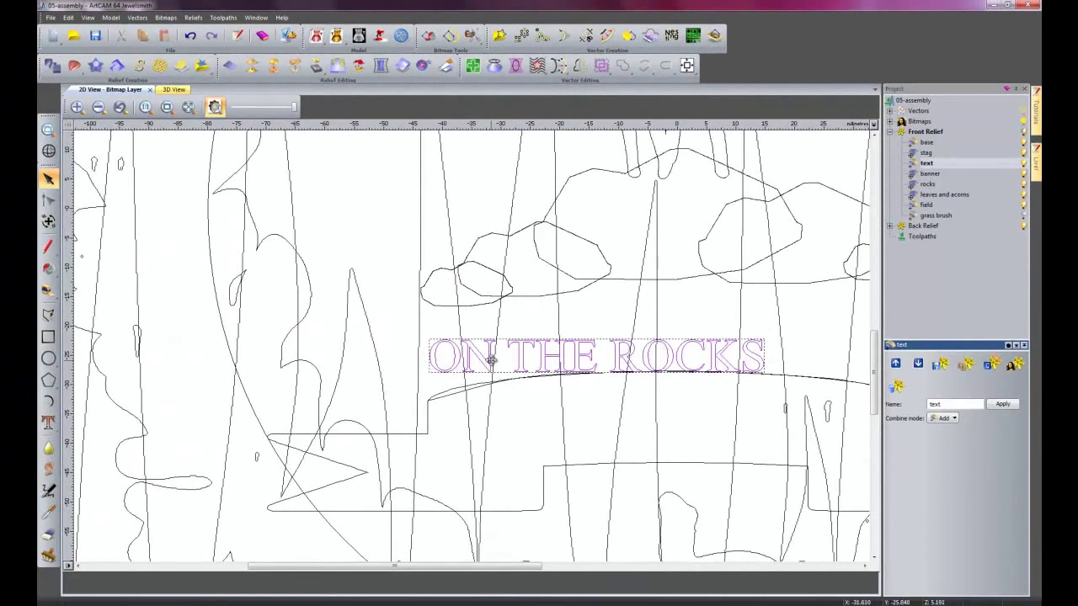
- Wrap the ON THE ROCKS text along the traced banner curve, aligned to the curve with a specified position of -10.5 mm
{"action": "left_click", "coordinate": [451, 396], "text": "shift"}
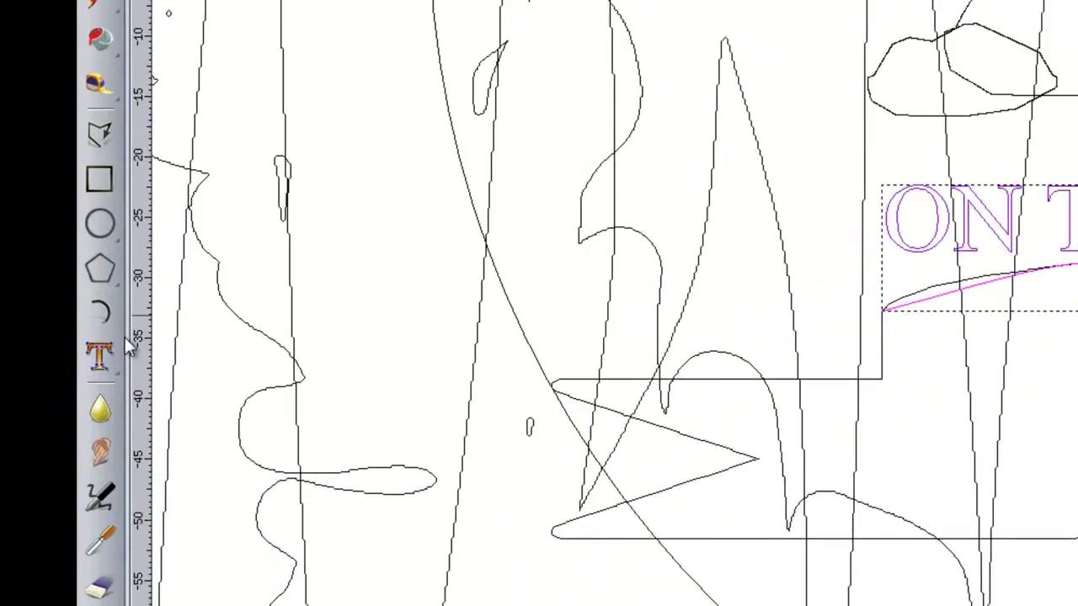
{"action": "left_click", "coordinate": [56, 421]}
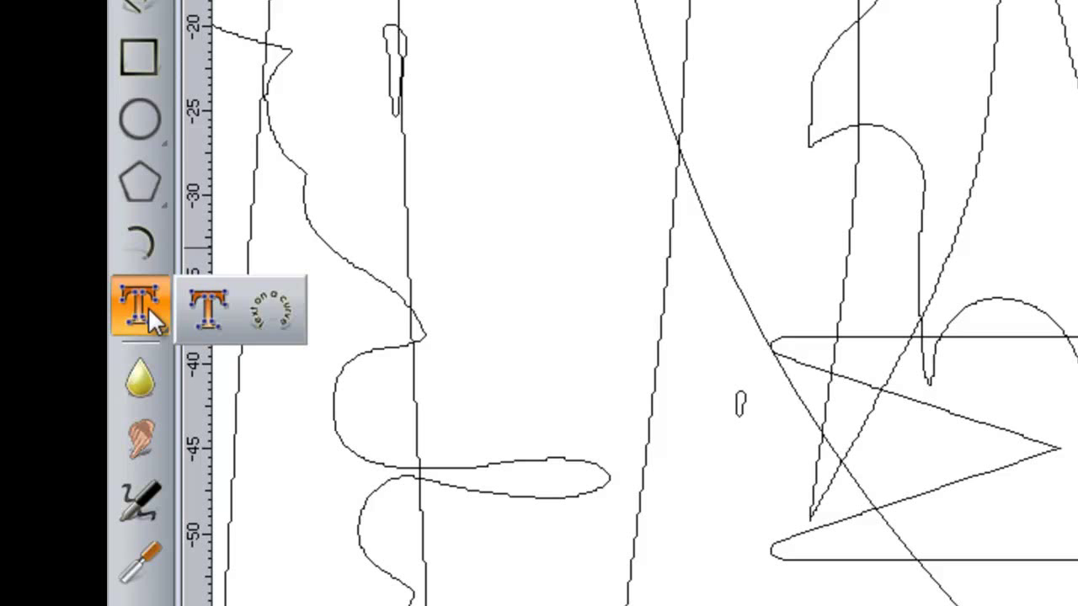
{"action": "left_click", "coordinate": [281, 303]}
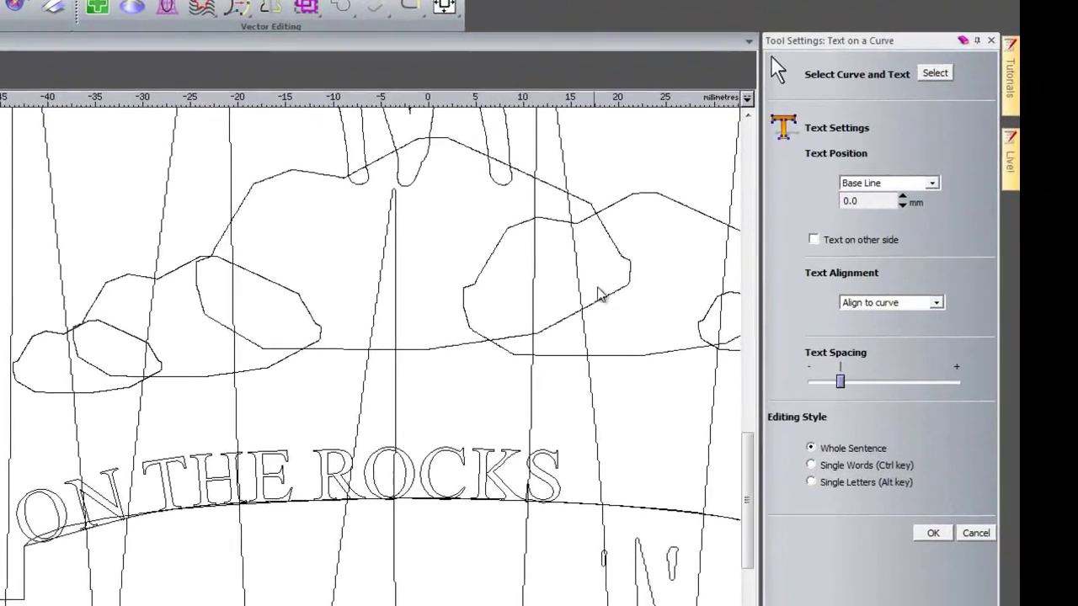
{"action": "left_click_drag", "start_coordinate": [897, 206], "coordinate": [897, 206]}
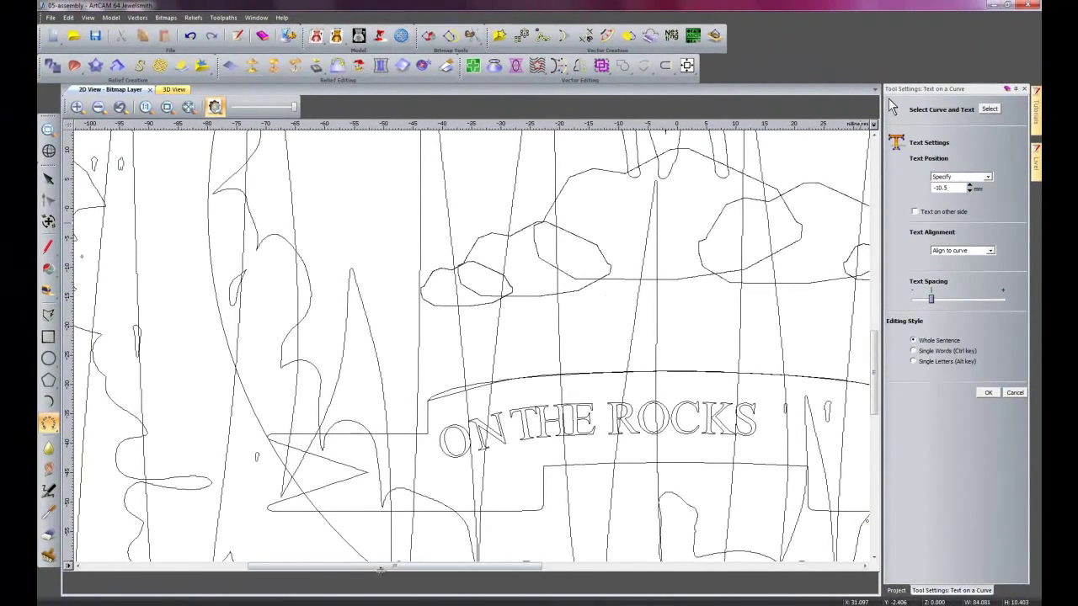
- Widen the curved text's spacing slightly and slide the whole sentence along the curve toward the banner's middle
{"action": "left_click_drag", "start_coordinate": [380, 570], "coordinate": [459, 571]}
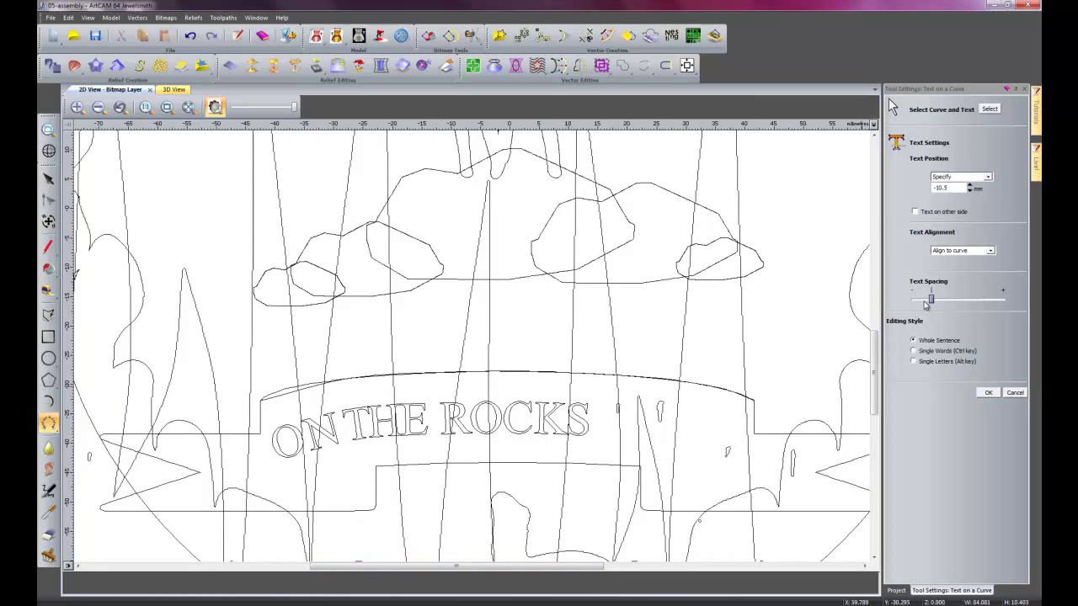
{"action": "mouse_move", "coordinate": [932, 303]}
{"action": "left_mouse_down"}
{"action": "mouse_move", "coordinate": [971, 303]}
{"action": "mouse_move", "coordinate": [934, 304]}
{"action": "left_mouse_up"}
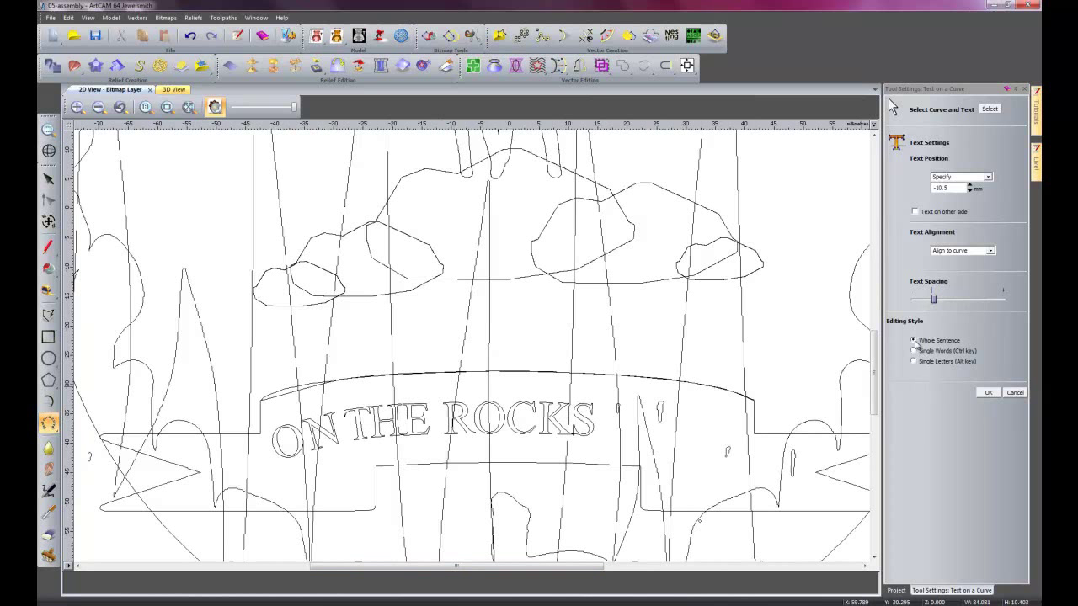
{"action": "left_click_drag", "start_coordinate": [481, 403], "coordinate": [560, 418]}
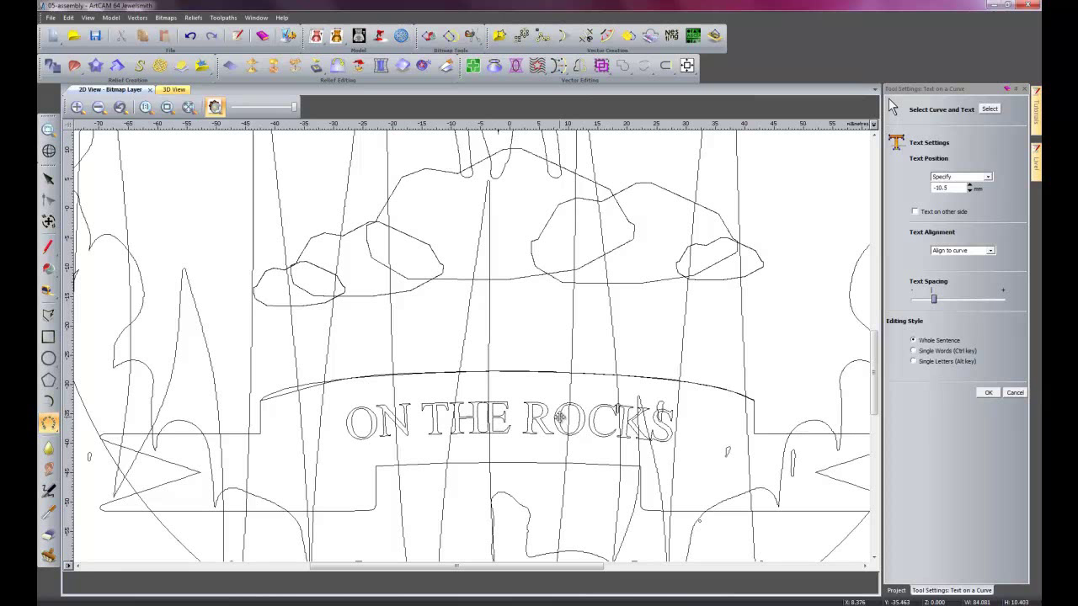
- Move the words THE and ROCKS individually to widen the word gaps, and fine-tune the spacing of single letters
{"action": "left_click", "coordinate": [914, 350]}
{"action": "mouse_move", "coordinate": [632, 411]}
{"action": "left_mouse_down"}
{"action": "mouse_move", "coordinate": [682, 413]}
{"action": "mouse_move", "coordinate": [649, 413]}
{"action": "left_mouse_up"}
{"action": "mouse_move", "coordinate": [477, 410]}
{"action": "left_mouse_down"}
{"action": "mouse_move", "coordinate": [503, 408]}
{"action": "mouse_move", "coordinate": [488, 407]}
{"action": "left_mouse_up"}
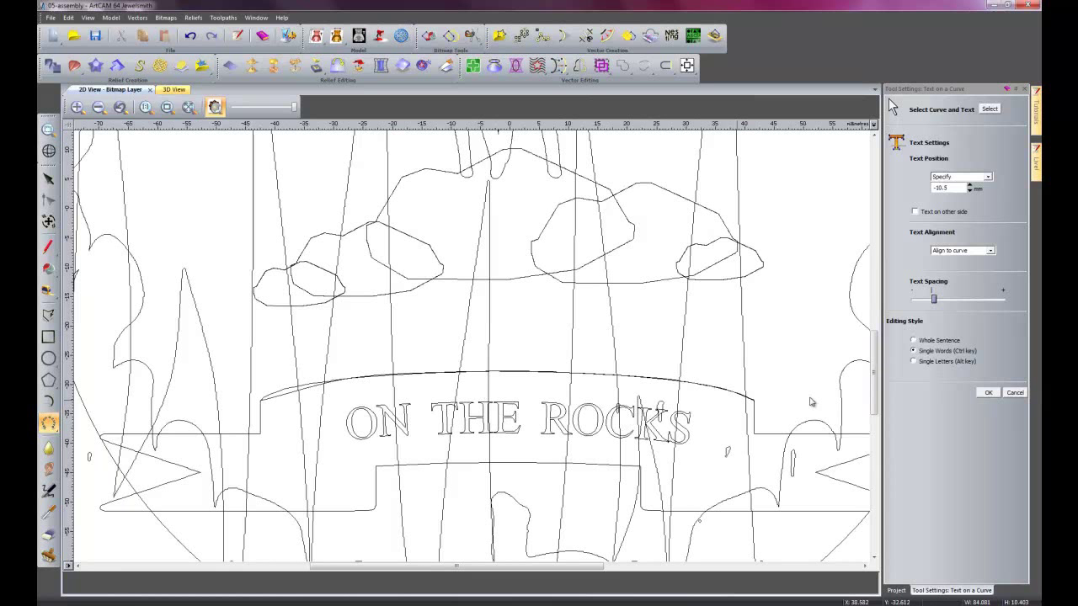
{"action": "left_click", "coordinate": [912, 361]}
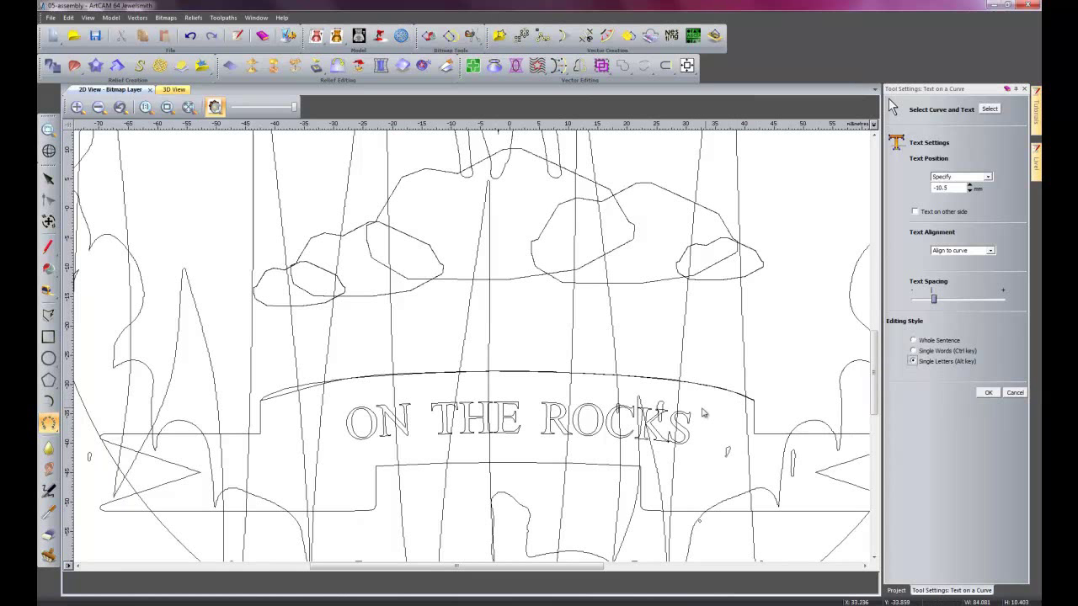
{"action": "left_click_drag", "start_coordinate": [691, 418], "coordinate": [627, 441]}
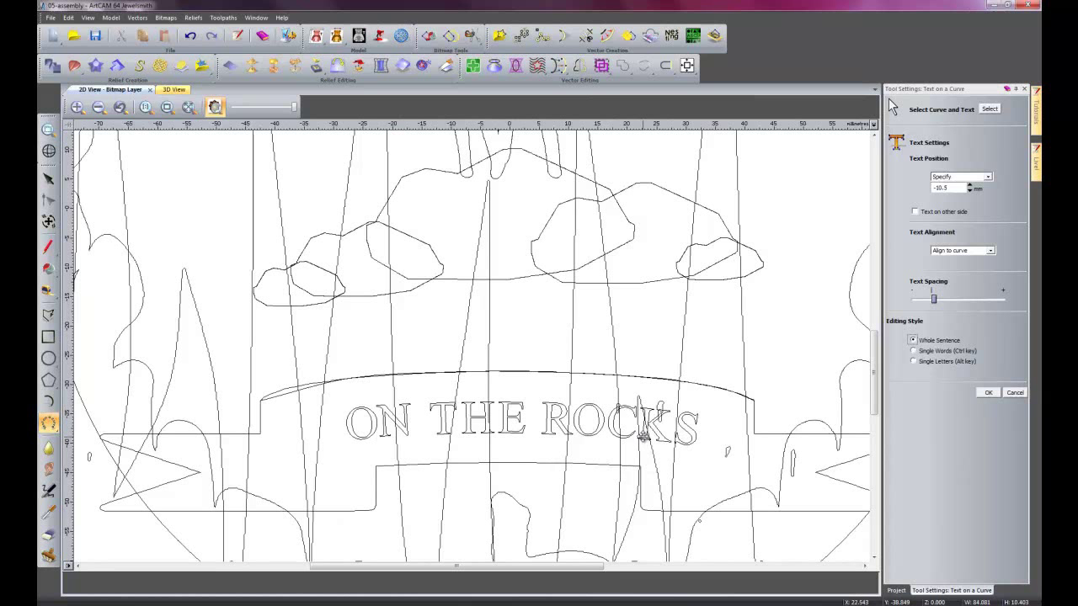
- Centre the whole curved sentence on the banner, apply the text on the curve, and show the relief in 3D
{"action": "left_click", "coordinate": [549, 428]}
{"action": "left_click_drag", "start_coordinate": [549, 428], "coordinate": [528, 428]}
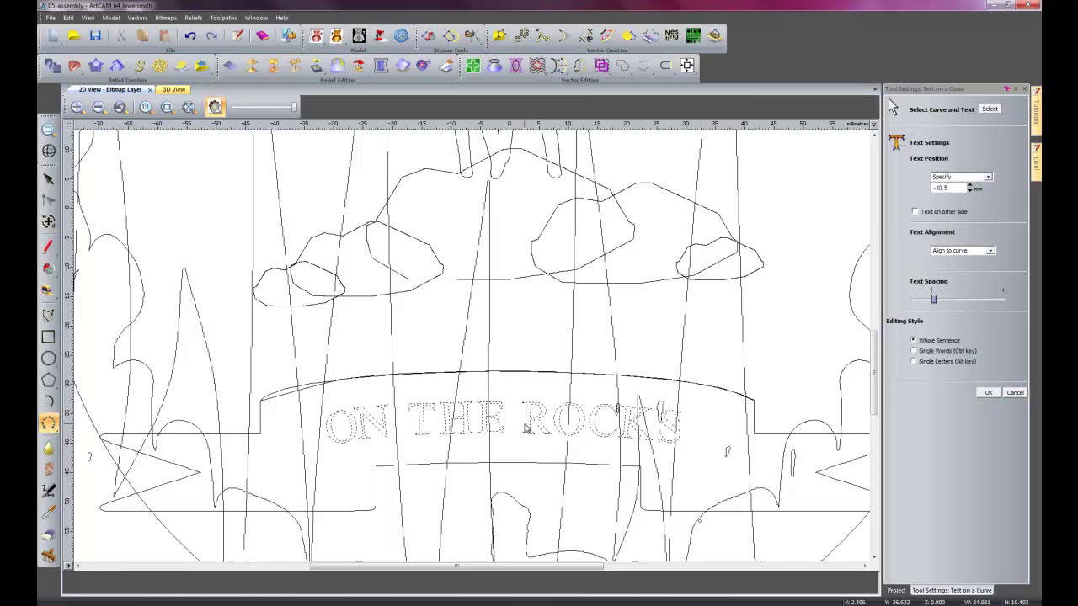
{"action": "left_click_drag", "start_coordinate": [525, 430], "coordinate": [526, 429]}
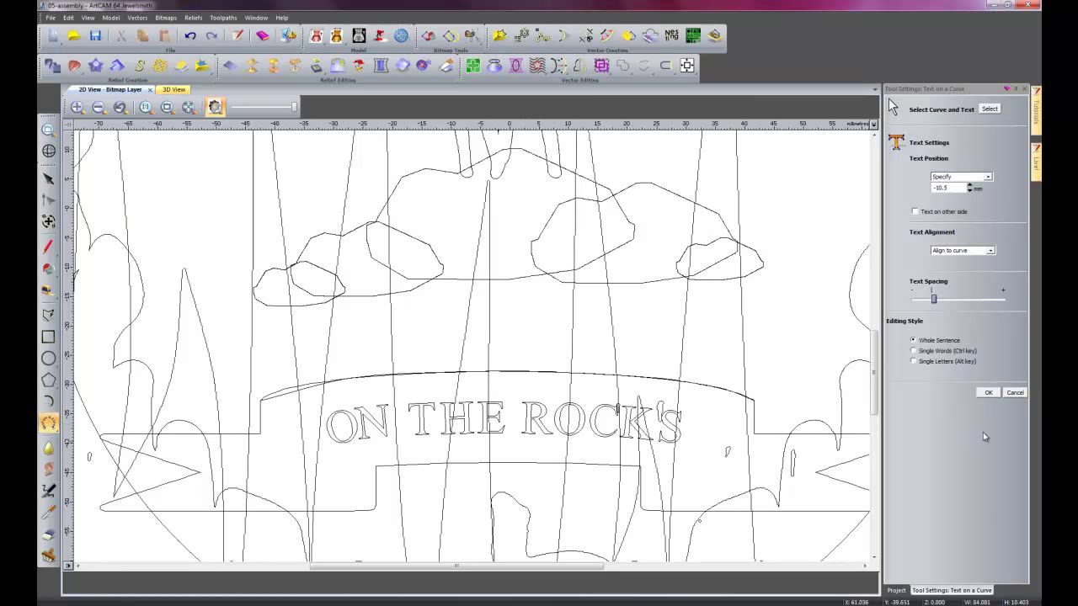
{"action": "left_click", "coordinate": [988, 392]}
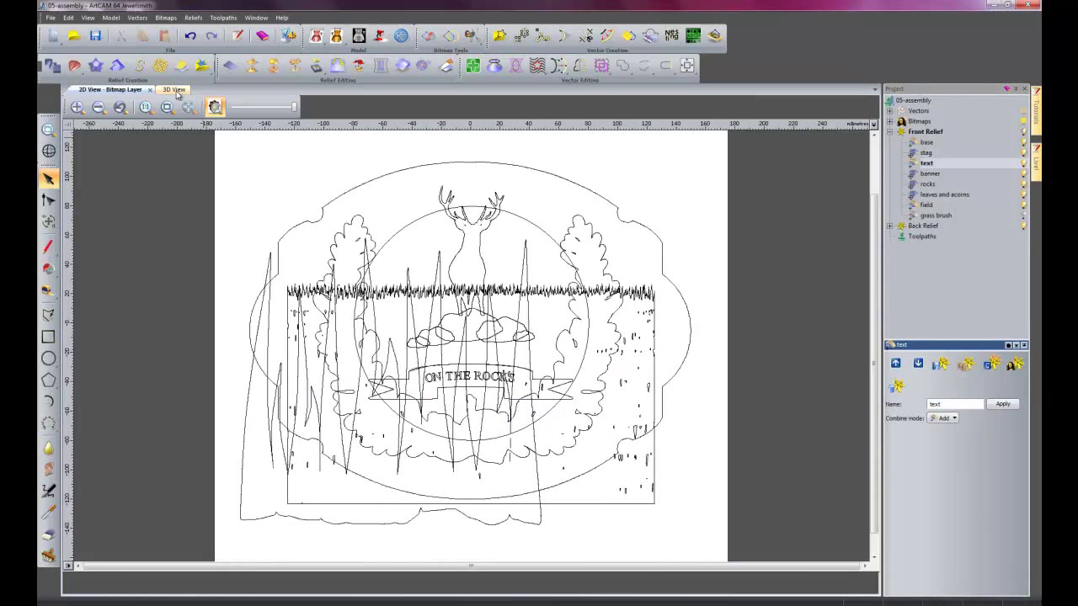
{"action": "left_click", "coordinate": [167, 89]}
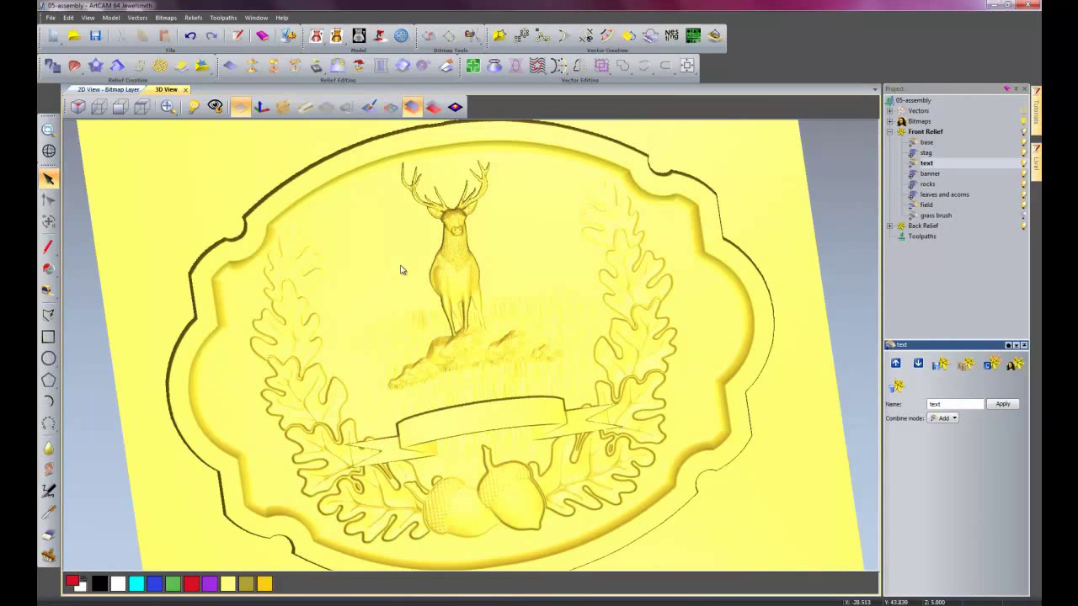